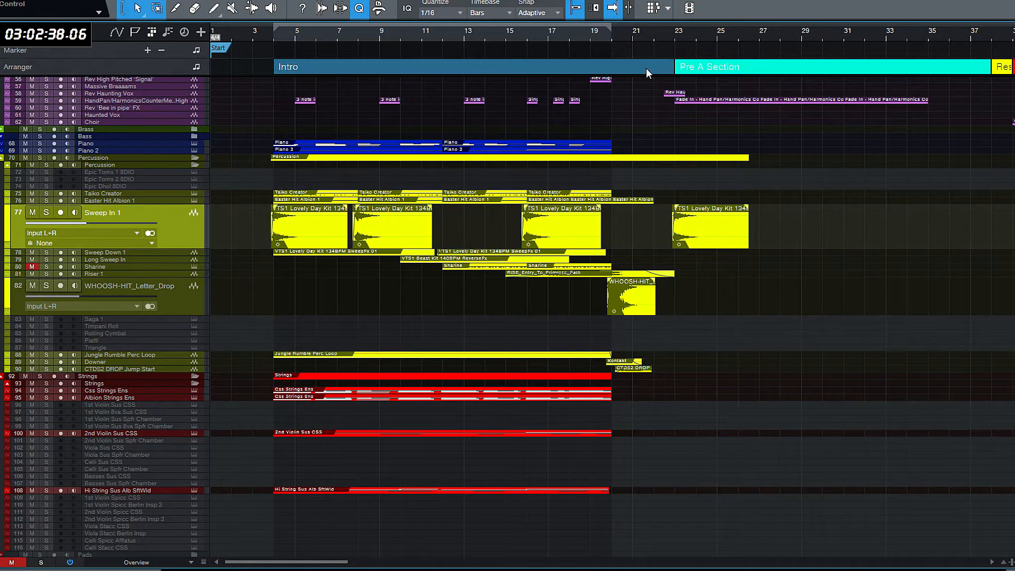
# - Shorten the Intro arranger section by one bar so it ends at bar 22
pyautogui.click(646, 68)
pyautogui.moveTo(674, 66); pyautogui.dragTo(653, 67)
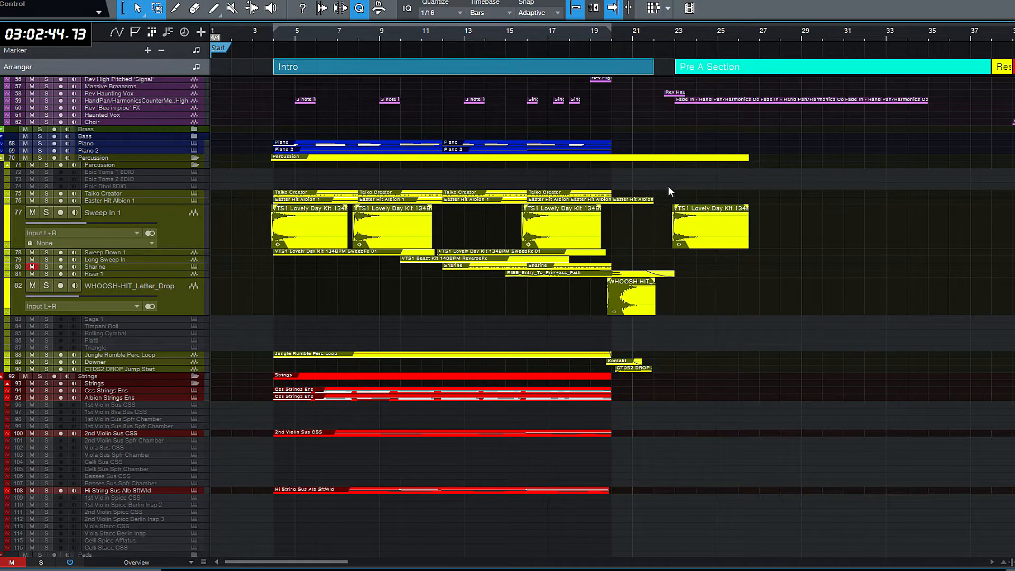
# - Look over the percussion, piano and string tracks around the transition from the Intro through the Rest into the Pre A Section
pyautogui.scroll(-8, 668, 185)
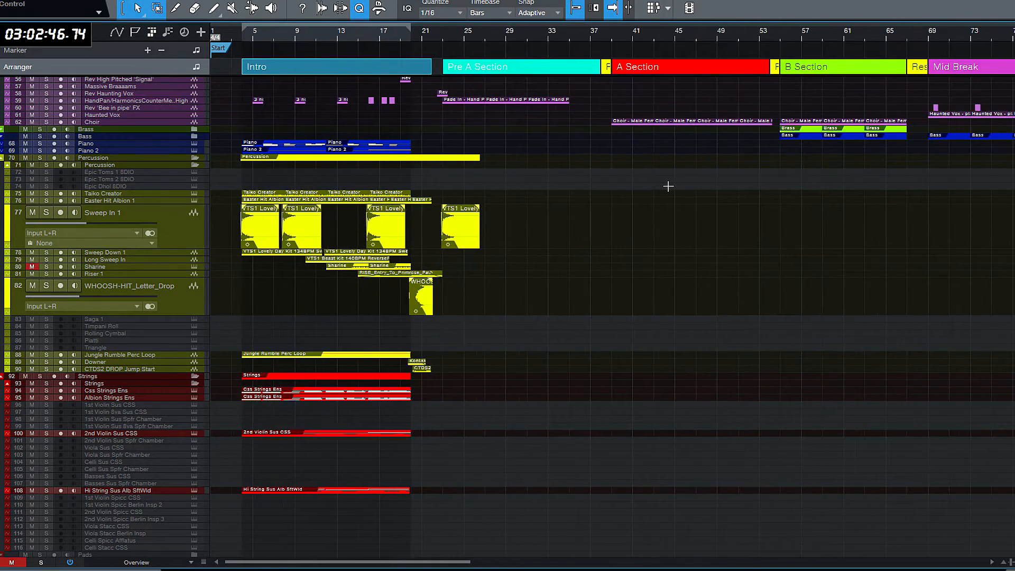
pyautogui.scroll(4, 668, 185)
pyautogui.scroll(-3, 668, 186)
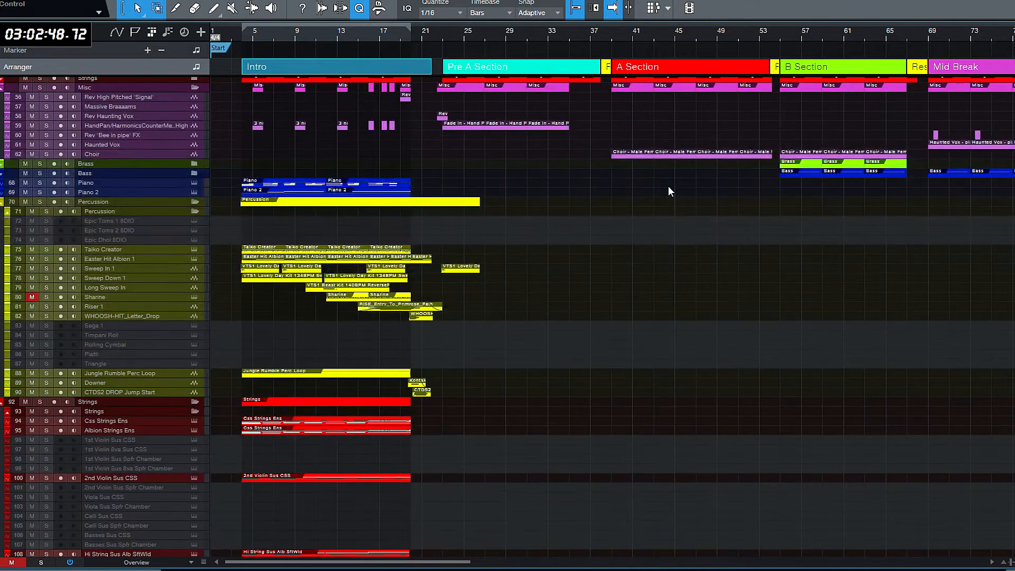
pyautogui.scroll(3, 649, 204)
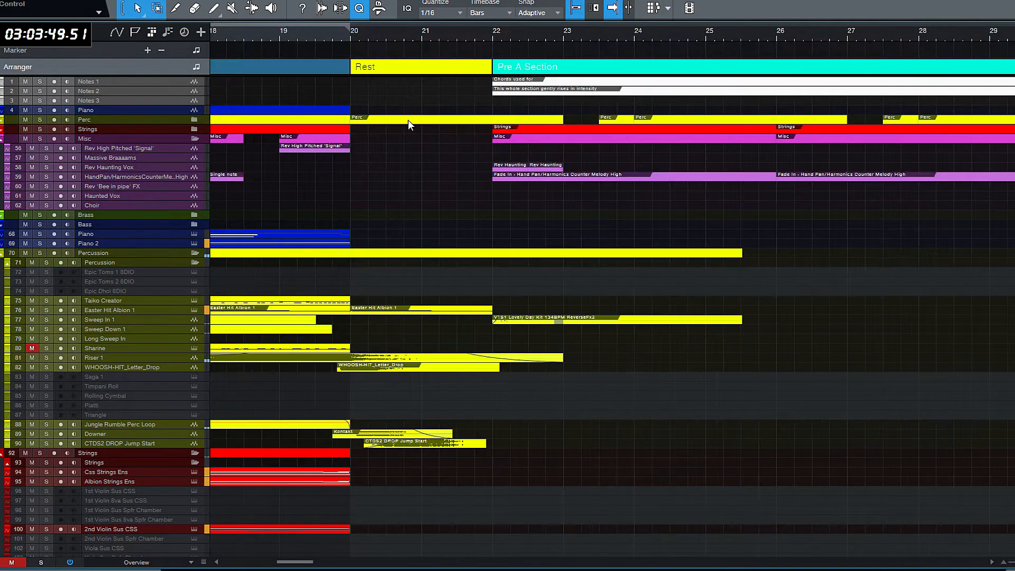
pyautogui.scroll(-9, 680, 206)
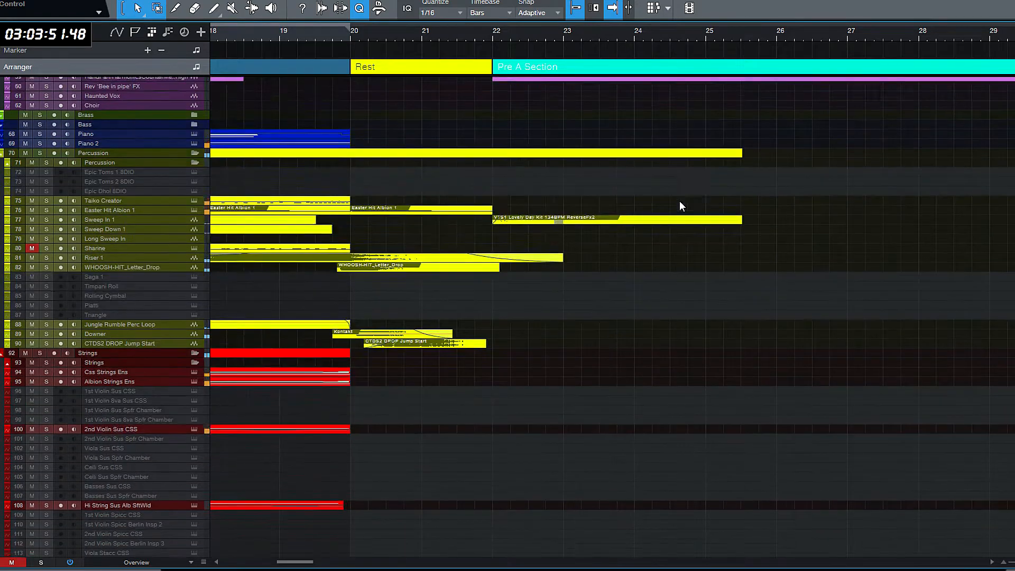
pyautogui.scroll(4, 679, 214)
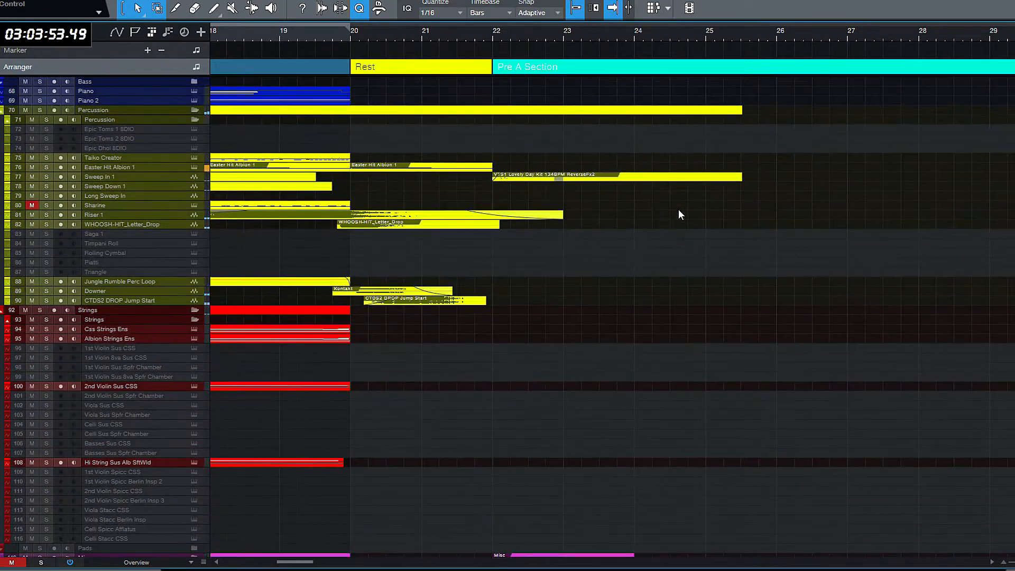
pyautogui.scroll(1, 680, 210)
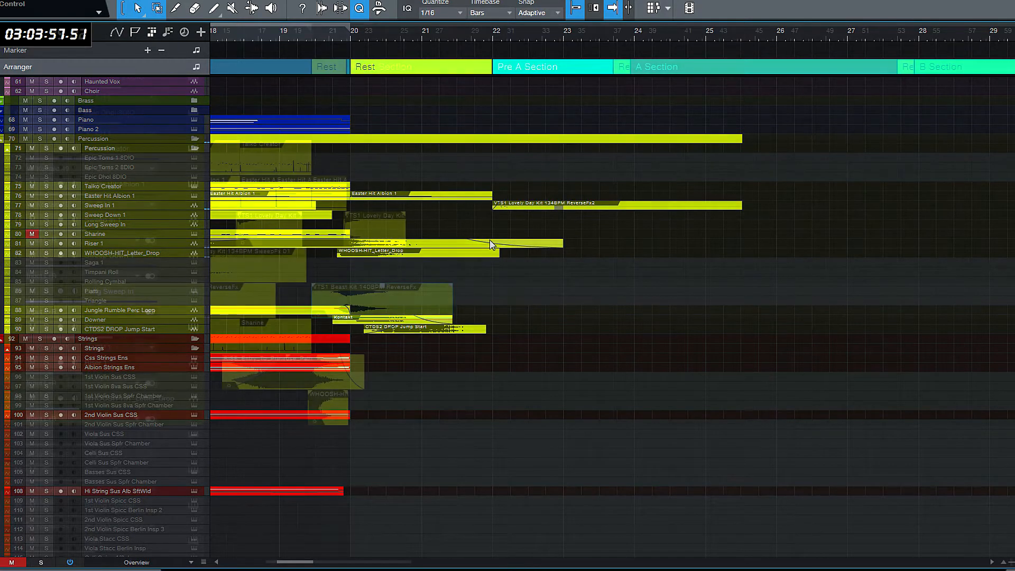
pyautogui.scroll(10, 762, 349)
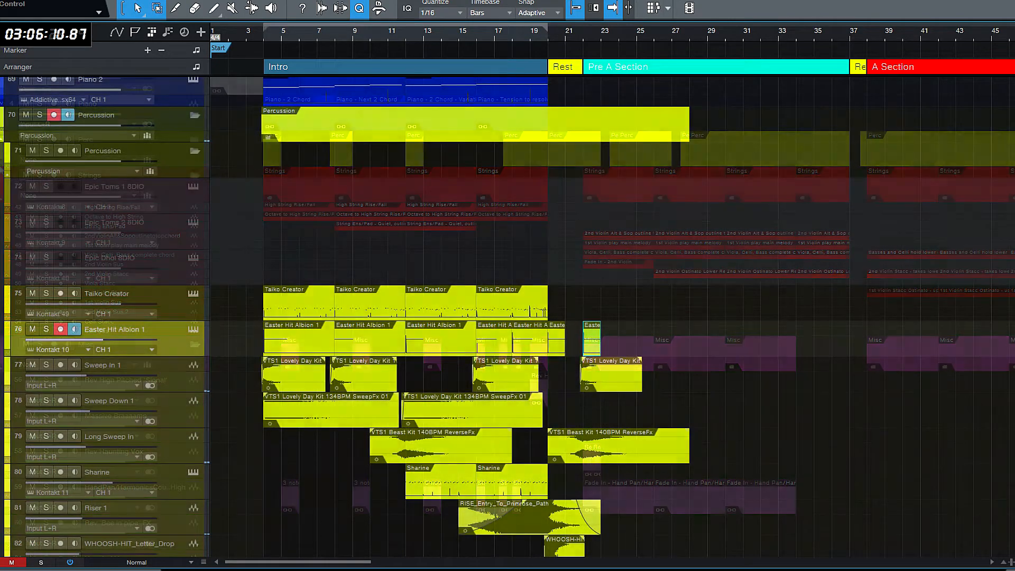
pyautogui.scroll(15, 612, 317)
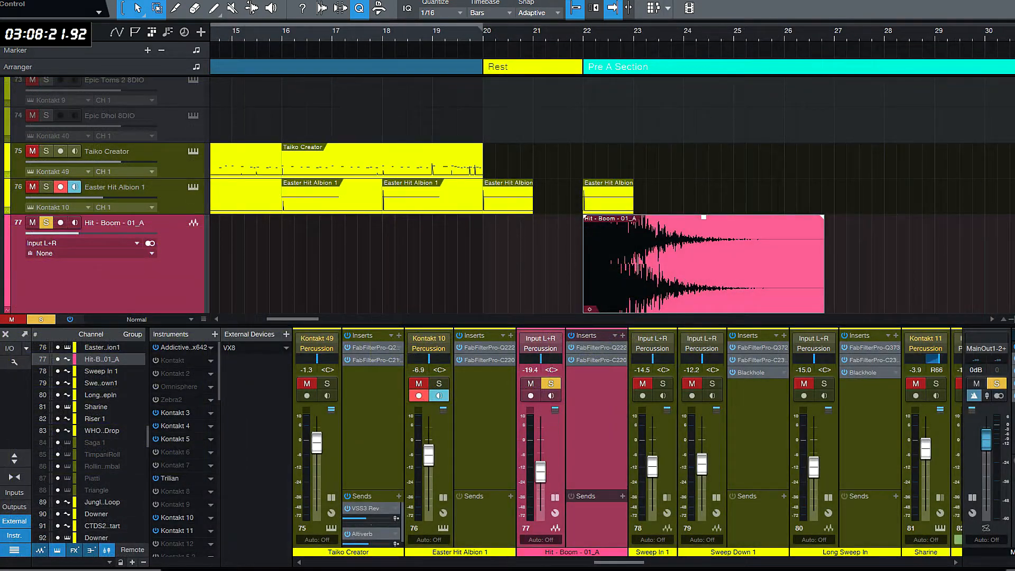
# - Audition the soloed Hit - Boom - 01_A track with its Pro-Q 2 insert open, and close the insert window and mixer
pyautogui.press('space')
pyautogui.moveTo(566, 0); pyautogui.dragTo(538, 163)
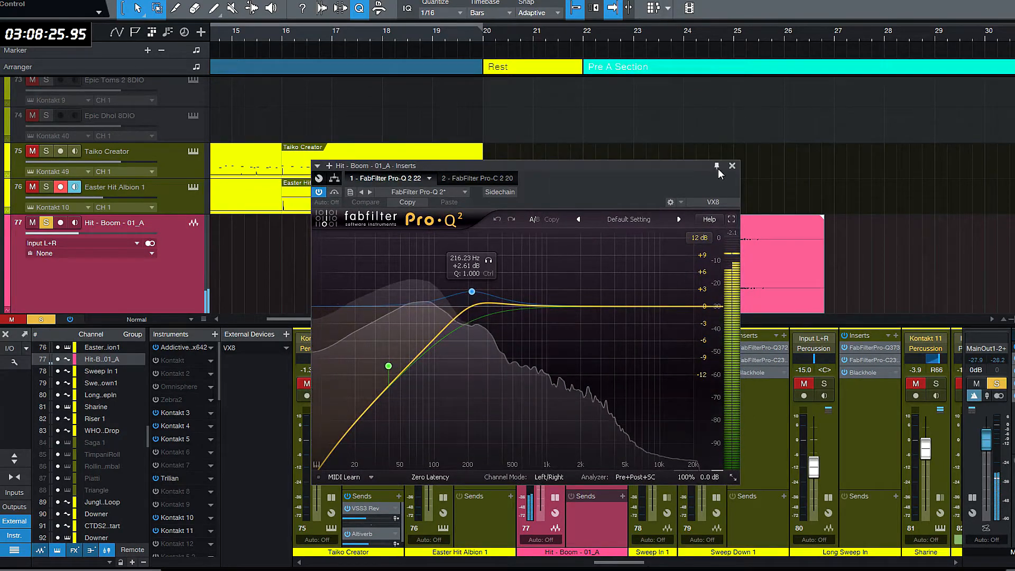
pyautogui.click(732, 165)
pyautogui.press('F3')
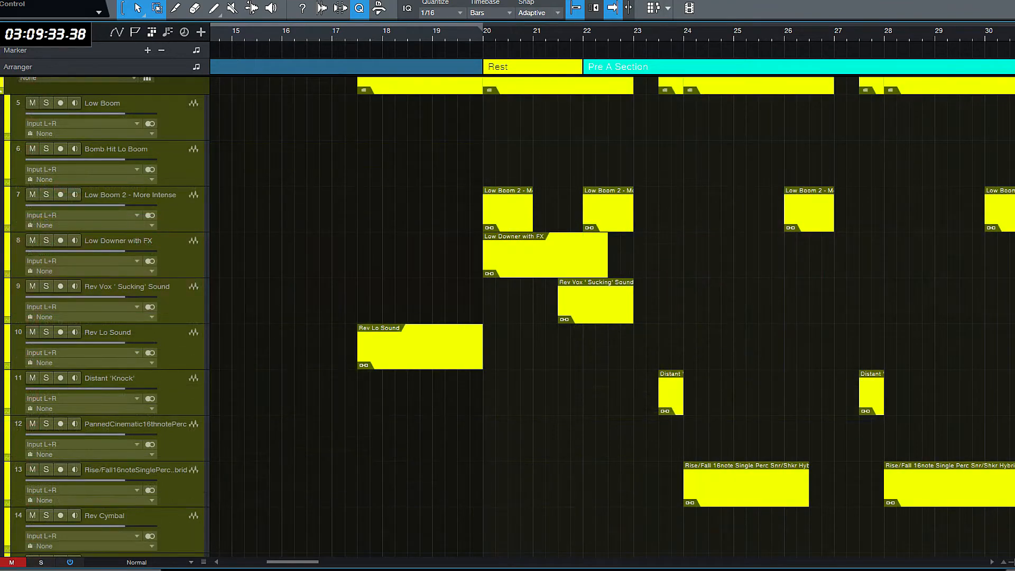
# - Copy the Taiko Creator clip at bar 12 to the start of the Pre A Section at bar 22
pyautogui.scroll(-1, 993, 243)
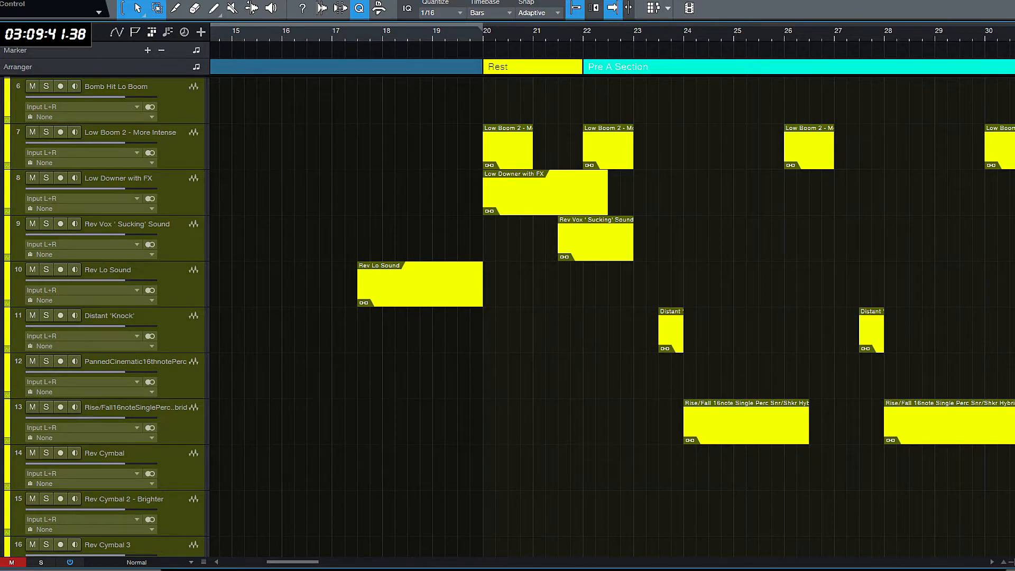
pyautogui.scroll(-20, 612, 318)
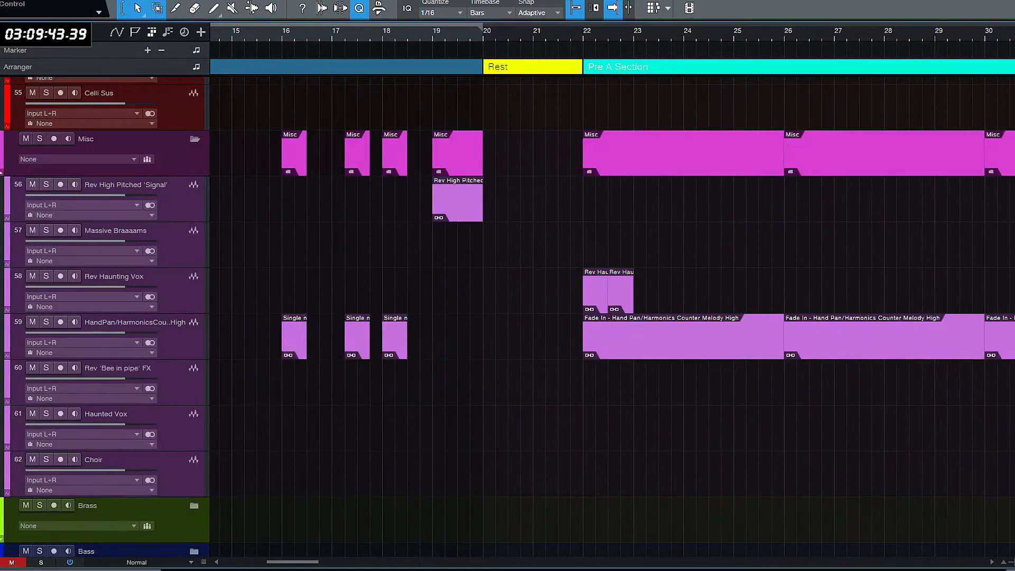
pyautogui.scroll(-18, 509, 318)
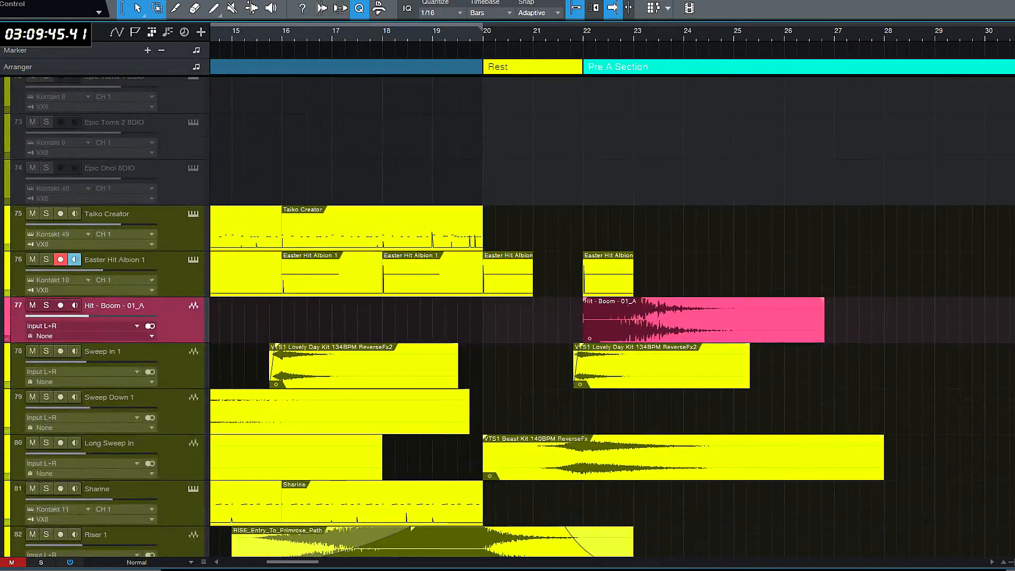
pyautogui.scroll(-8, 470, 317)
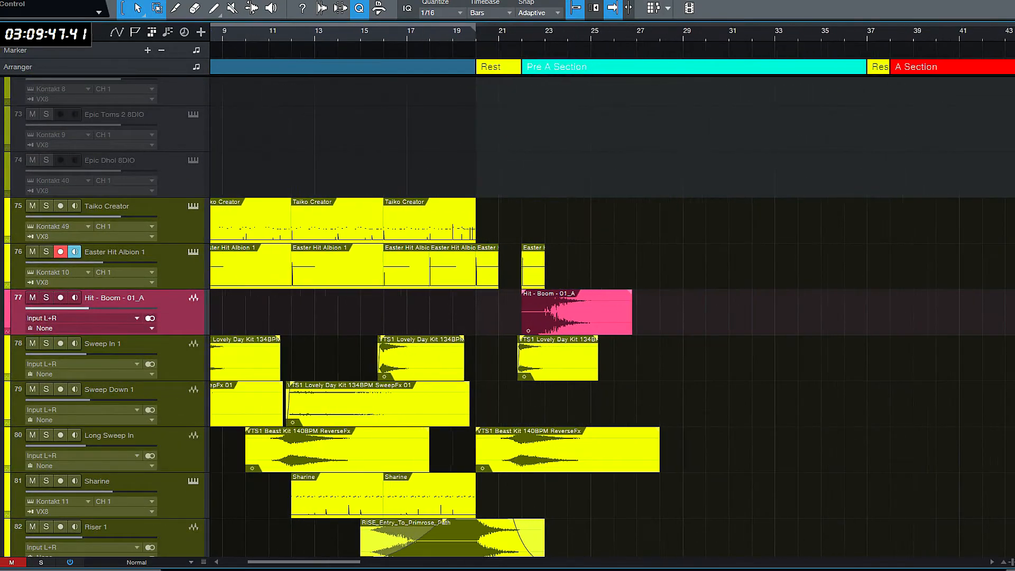
pyautogui.moveTo(341, 561); pyautogui.dragTo(320, 561)
pyautogui.click(481, 234)
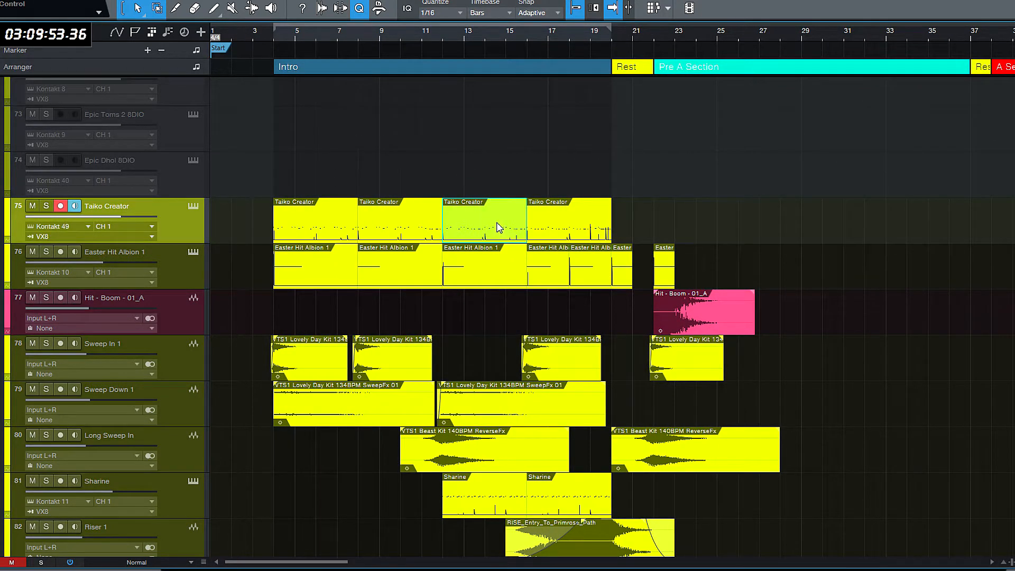
pyautogui.press('f')
pyautogui.hotkey('ctrl', 'v')
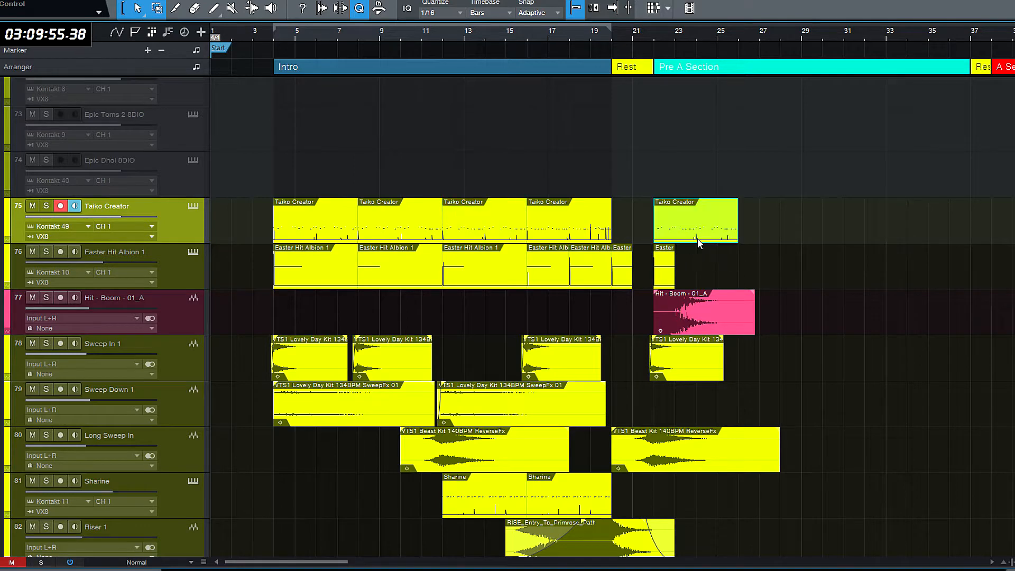
pyautogui.click(654, 169)
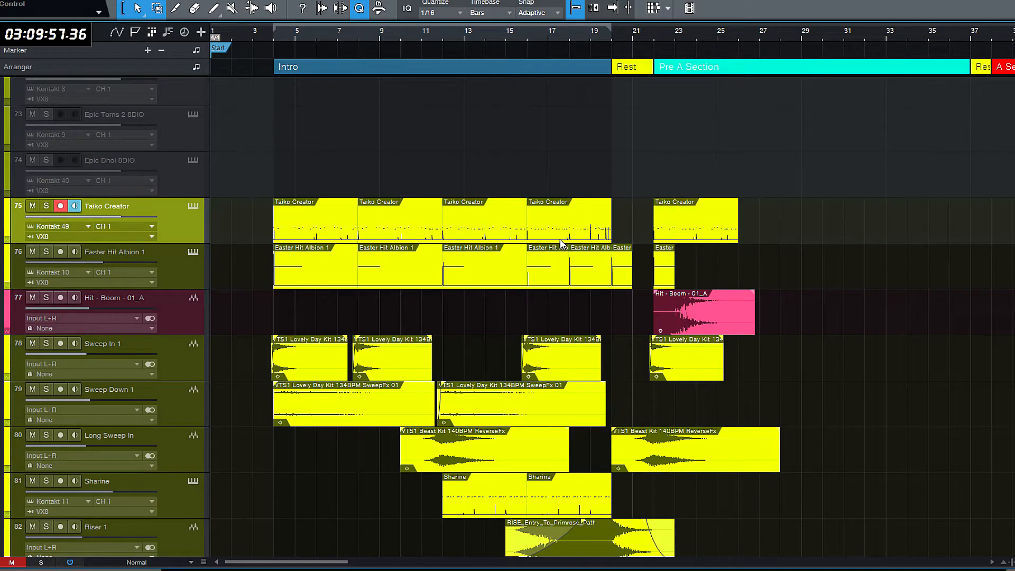
pyautogui.press('f')
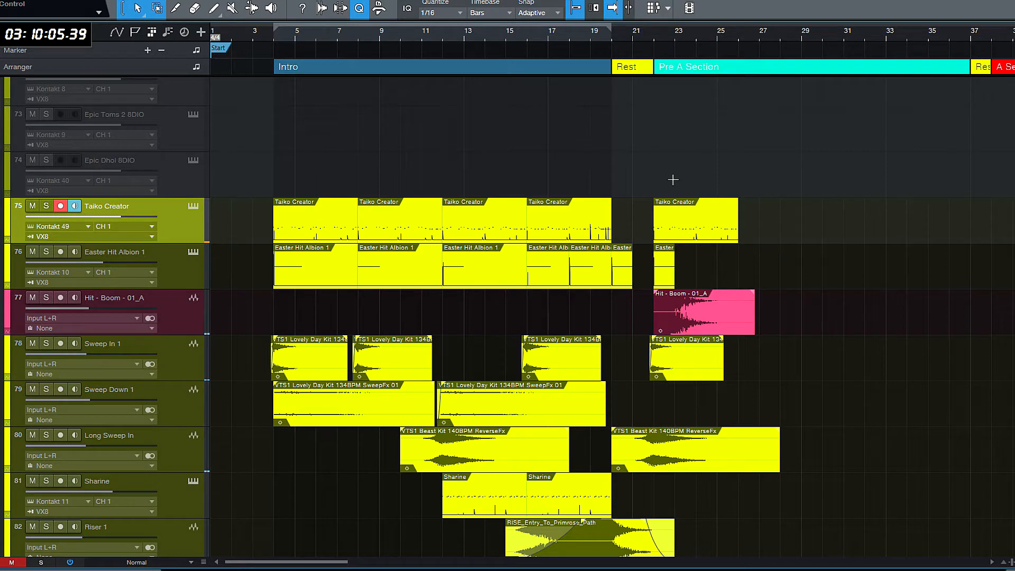
# - Duplicate the Taiko Creator clip at bar 22 three times, filling the track up to the A Section at bar 38
pyautogui.click(689, 235)
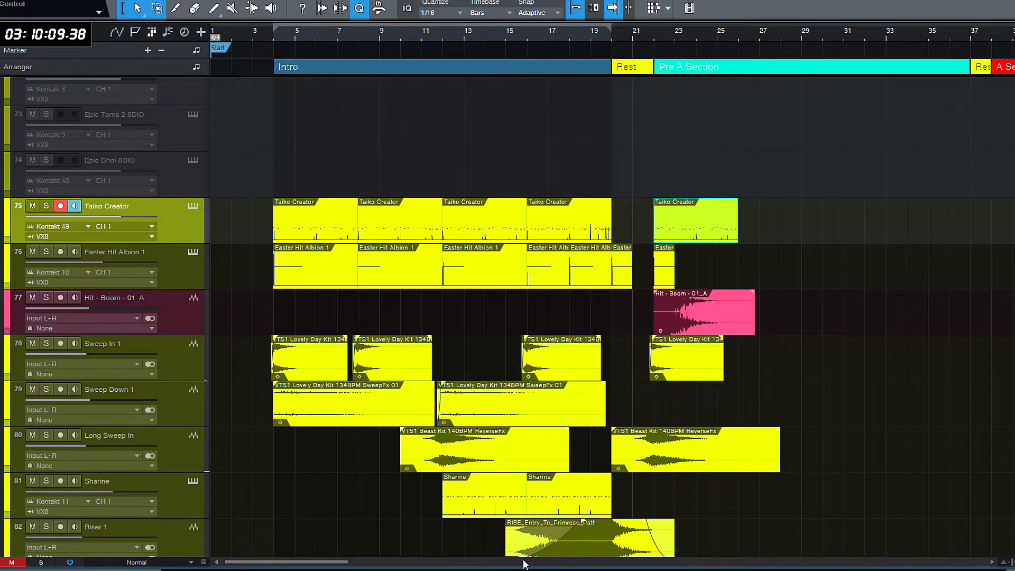
pyautogui.moveTo(342, 562); pyautogui.dragTo(384, 565)
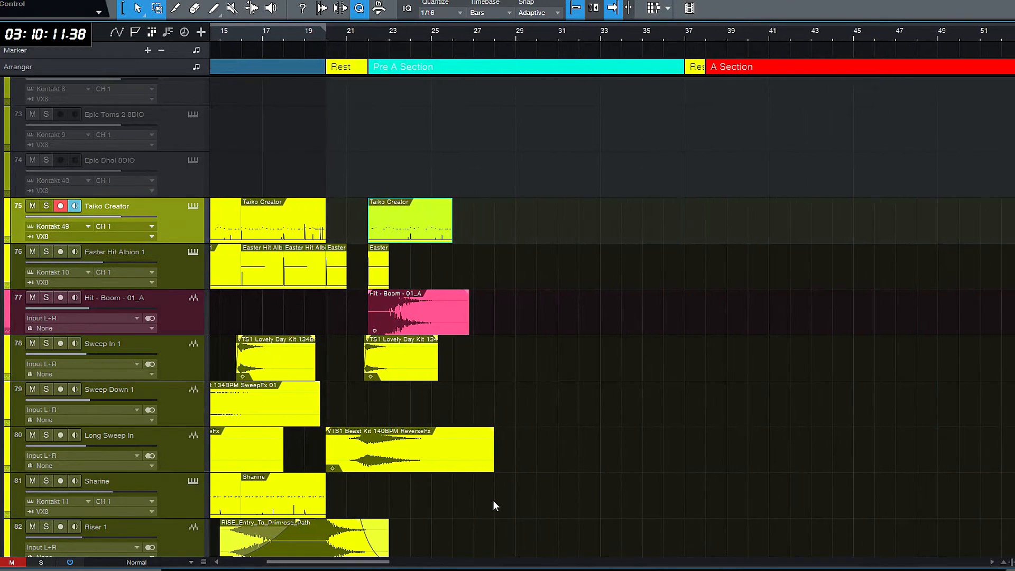
pyautogui.press('d')
pyautogui.press('d')
pyautogui.press('d')
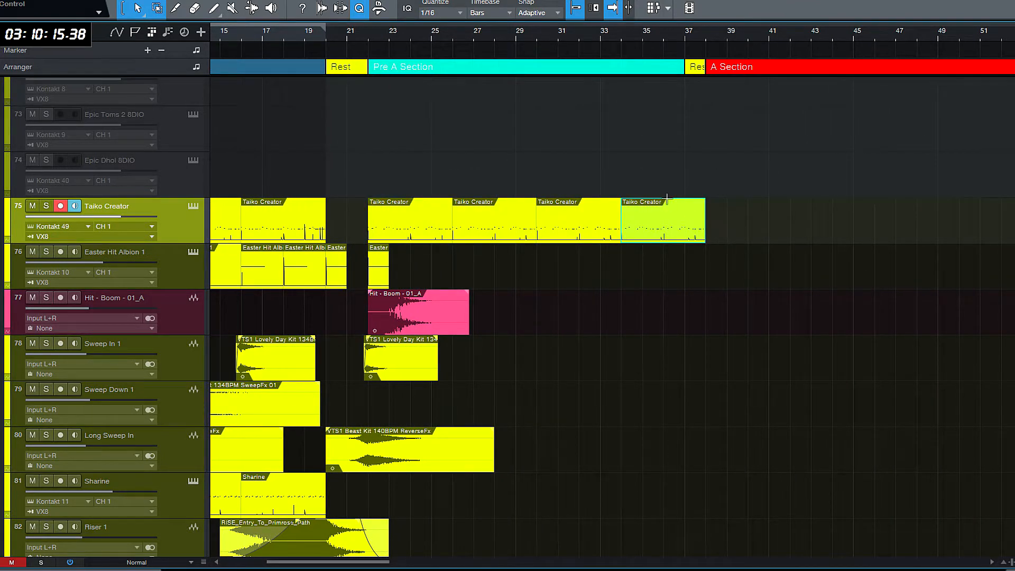
# - Duplicate the two Intro clips on the Piano track and move the copies to start with the Pre A Section at bar 22
pyautogui.scroll(20, 529, 317)
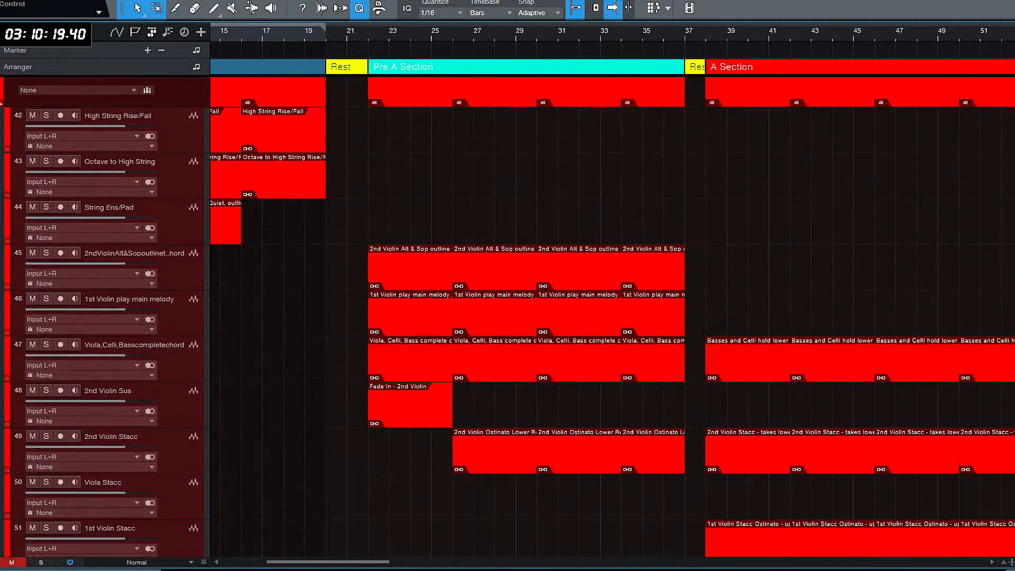
pyautogui.scroll(-20, 528, 318)
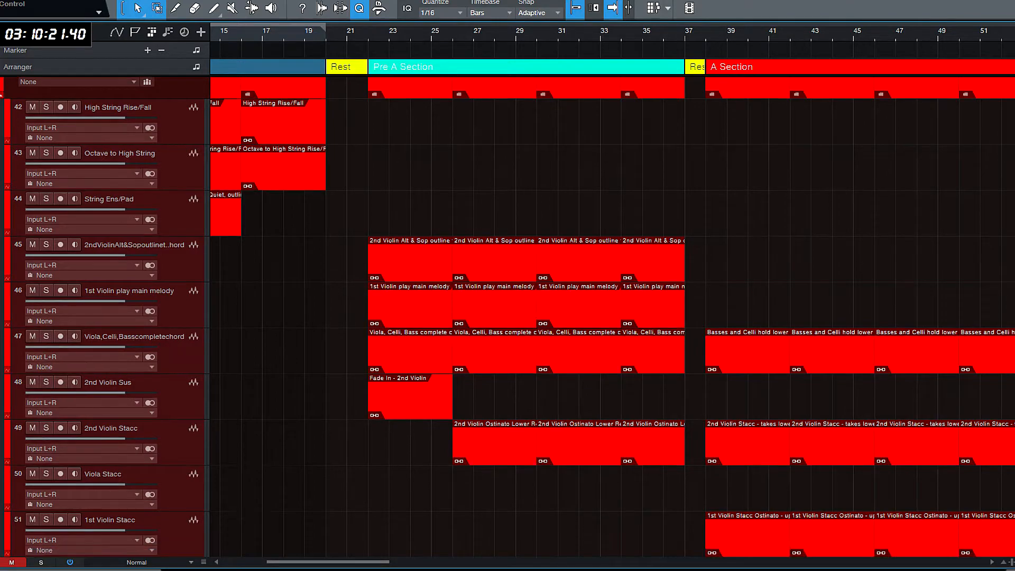
pyautogui.scroll(4, 536, 343)
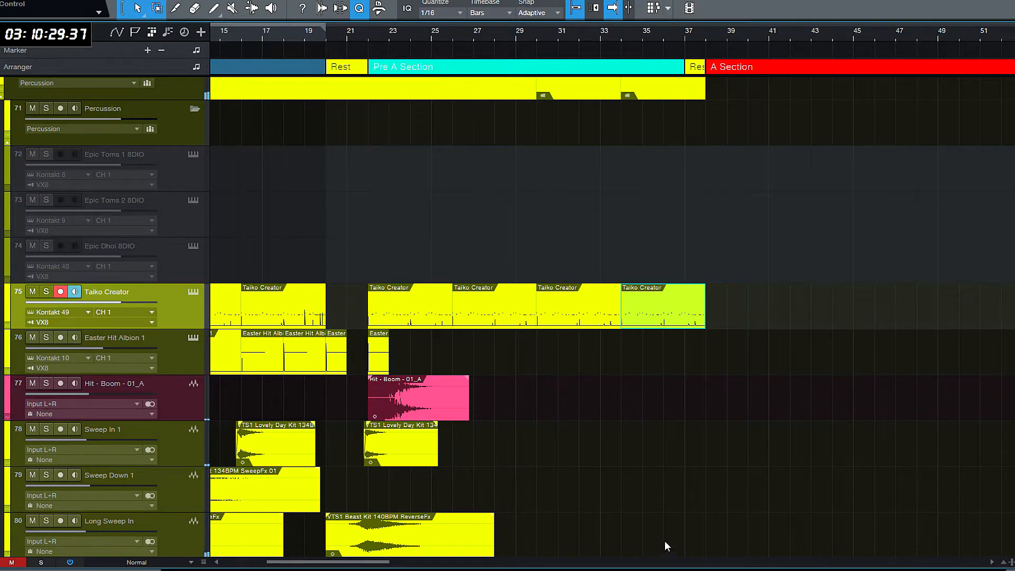
pyautogui.moveTo(329, 564); pyautogui.dragTo(271, 549)
pyautogui.scroll(-5, 654, 440)
pyautogui.scroll(10, 653, 440)
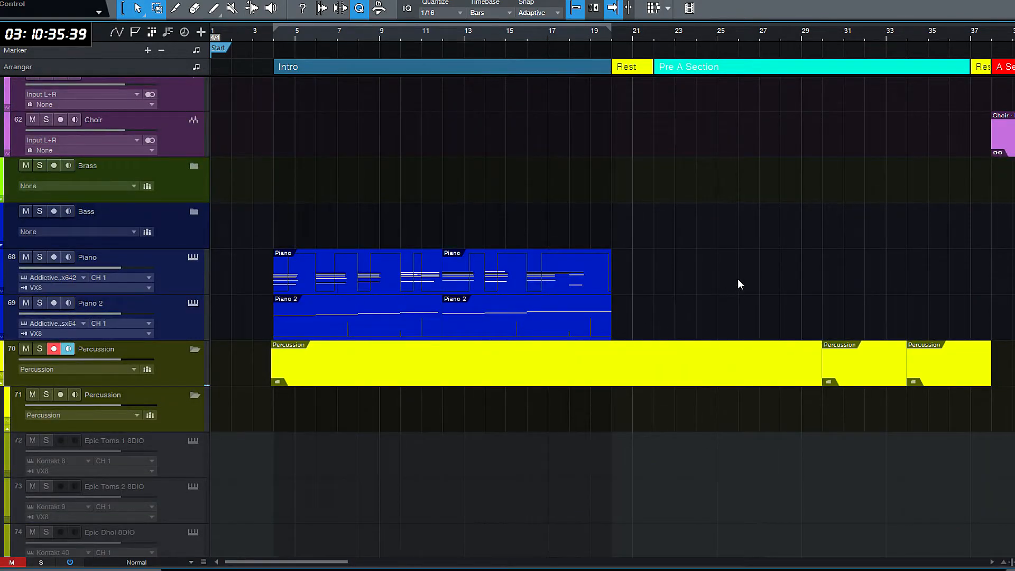
pyautogui.click(348, 287)
pyautogui.press('d')
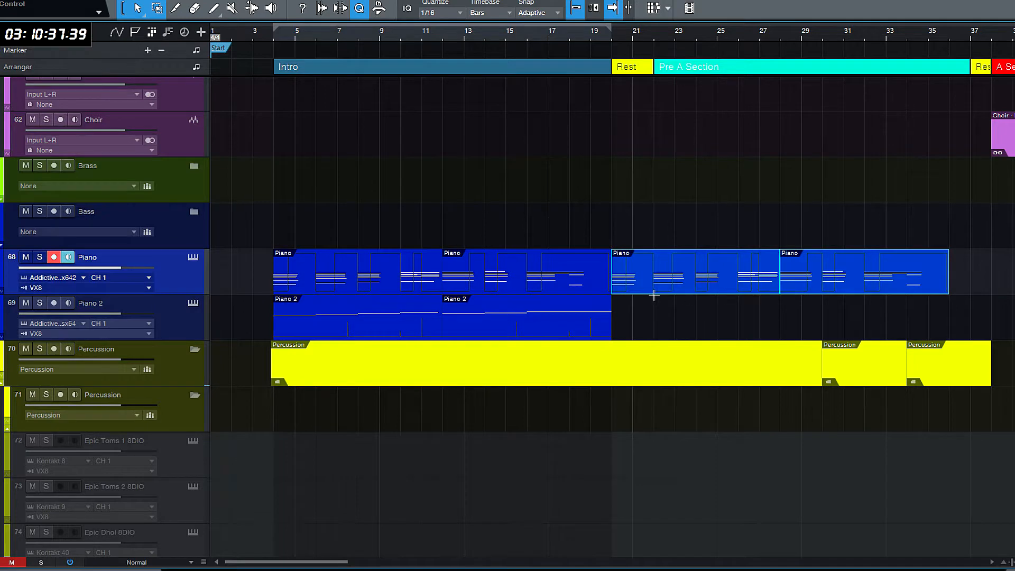
pyautogui.moveTo(634, 285); pyautogui.dragTo(676, 285)
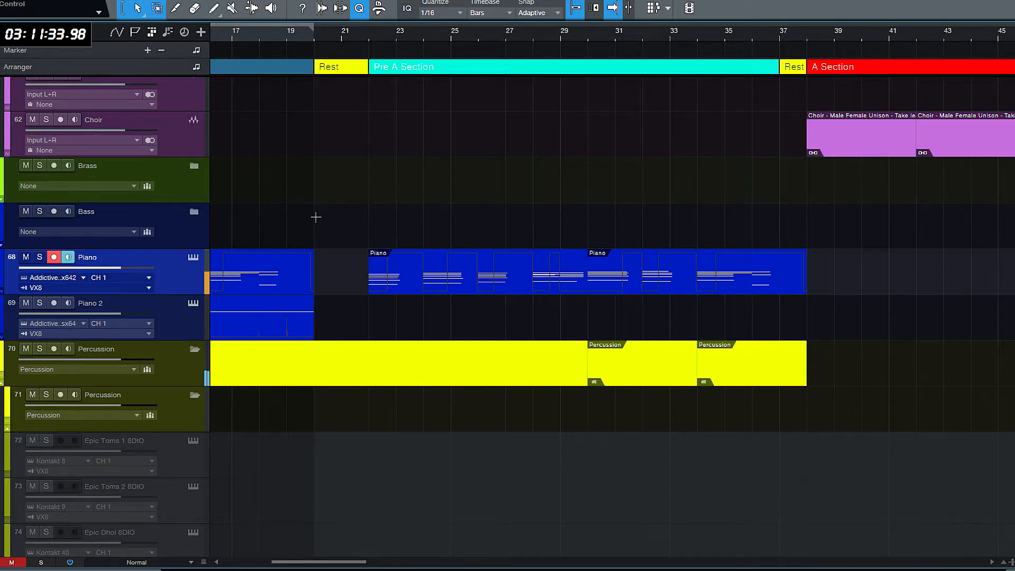
# - Delete the Rest section before the A Section and extend the Pre A Section to bar 38
pyautogui.press('w')
pyautogui.press('w')
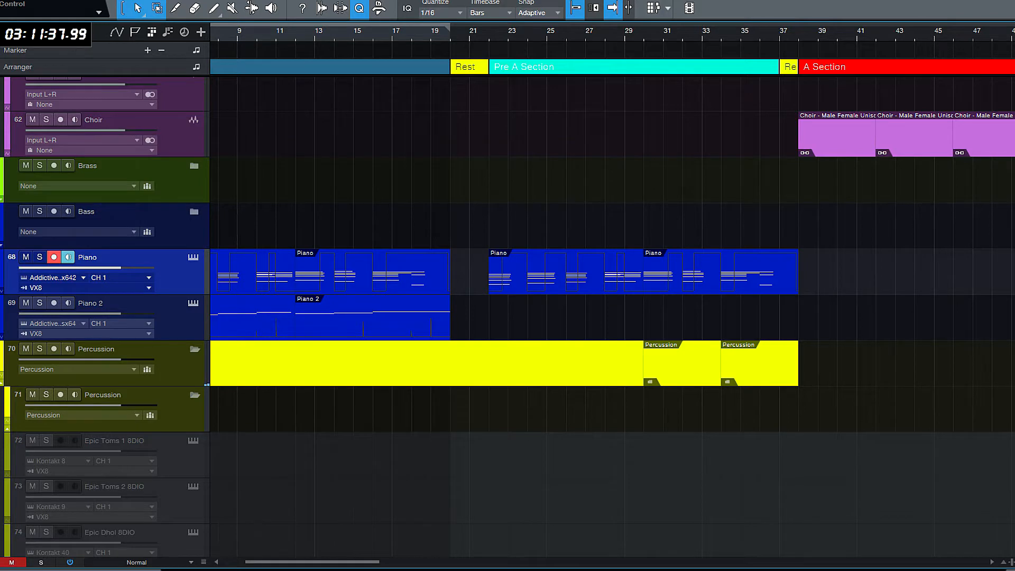
pyautogui.scroll(4, 508, 317)
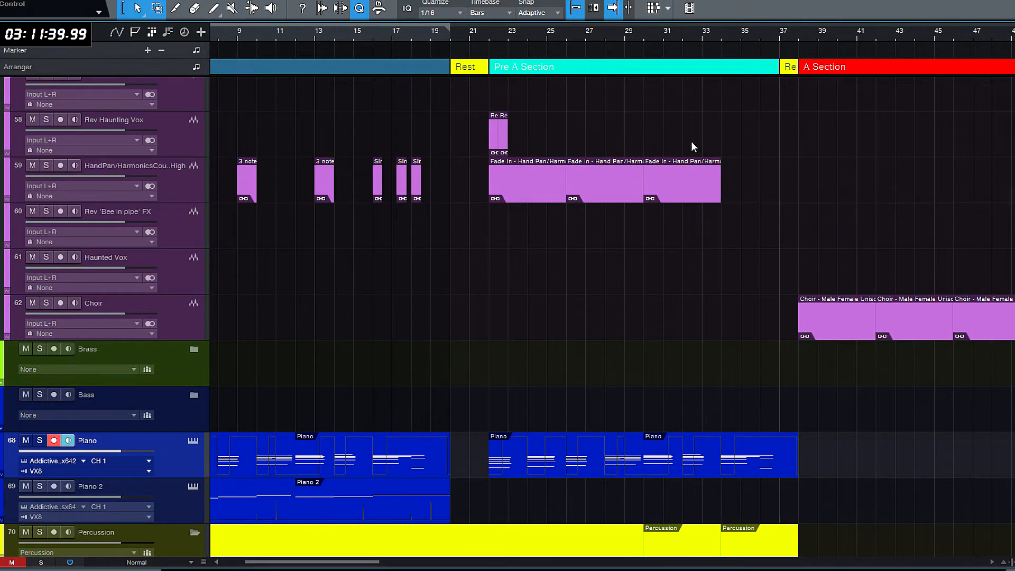
pyautogui.click(792, 70)
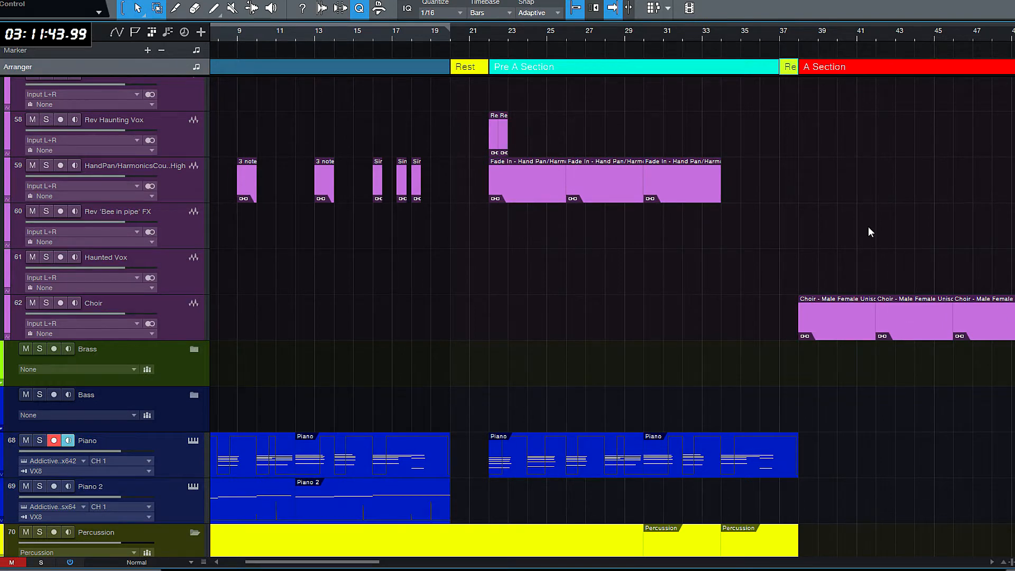
pyautogui.press('Delete')
pyautogui.moveTo(778, 71); pyautogui.dragTo(797, 72)
pyautogui.click(778, 103)
# - Review the clips on the Perc folder's tracks across the Rest and Pre A Section
pyautogui.scroll(15, 608, 317)
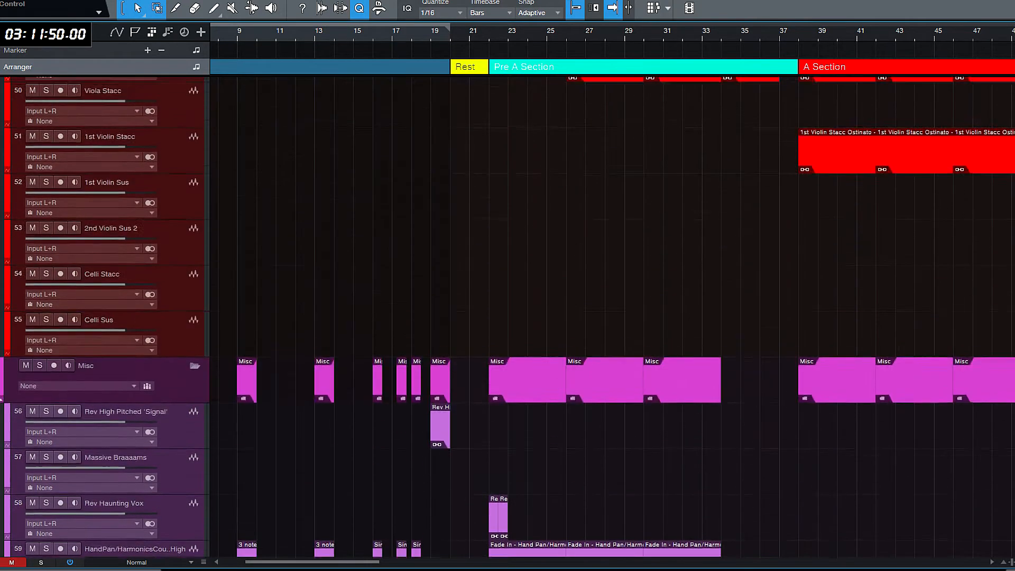
pyautogui.scroll(8, 608, 317)
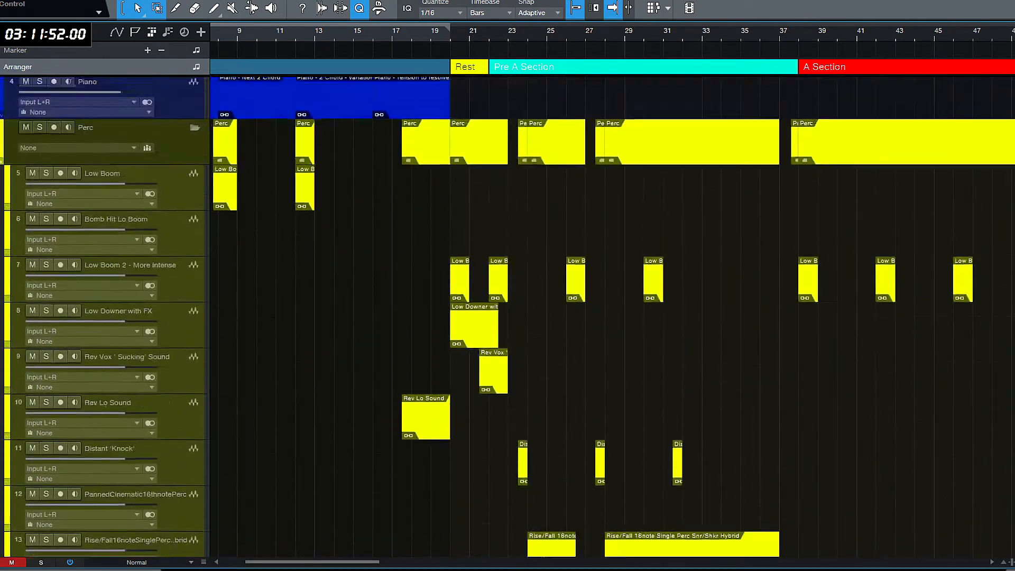
pyautogui.scroll(-15, 439, 249)
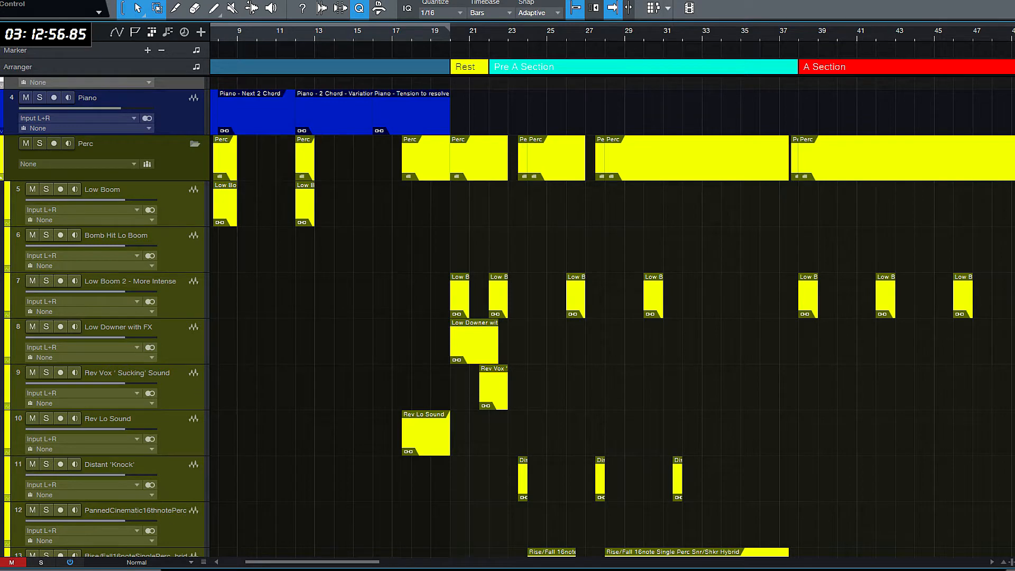
pyautogui.scroll(-1, 507, 317)
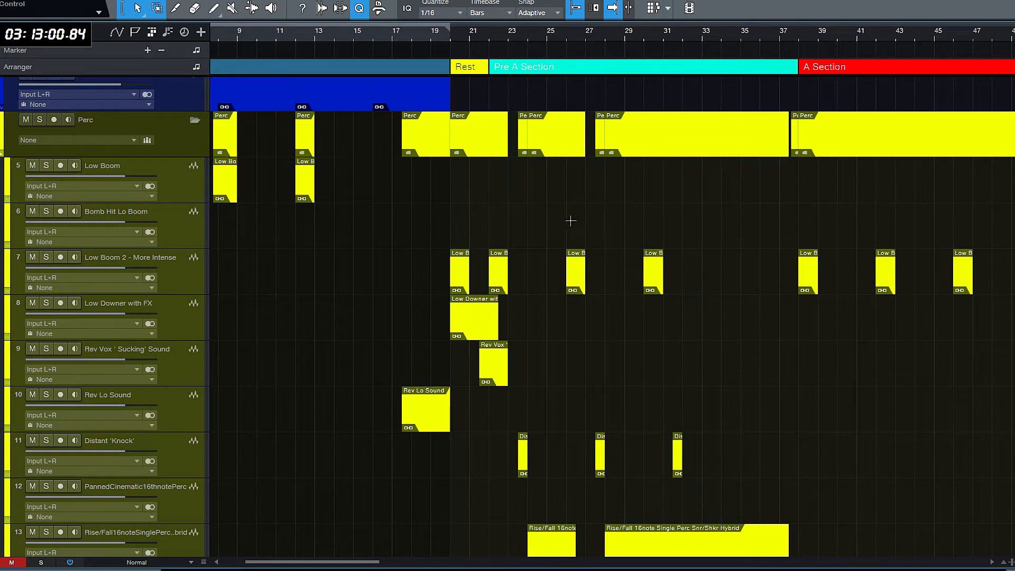
# - Duplicate the Easter Hit Albion 1 and Hit - Boom clips at bar 22 three times across the Pre A Section
pyautogui.scroll(-20, 1011, 203)
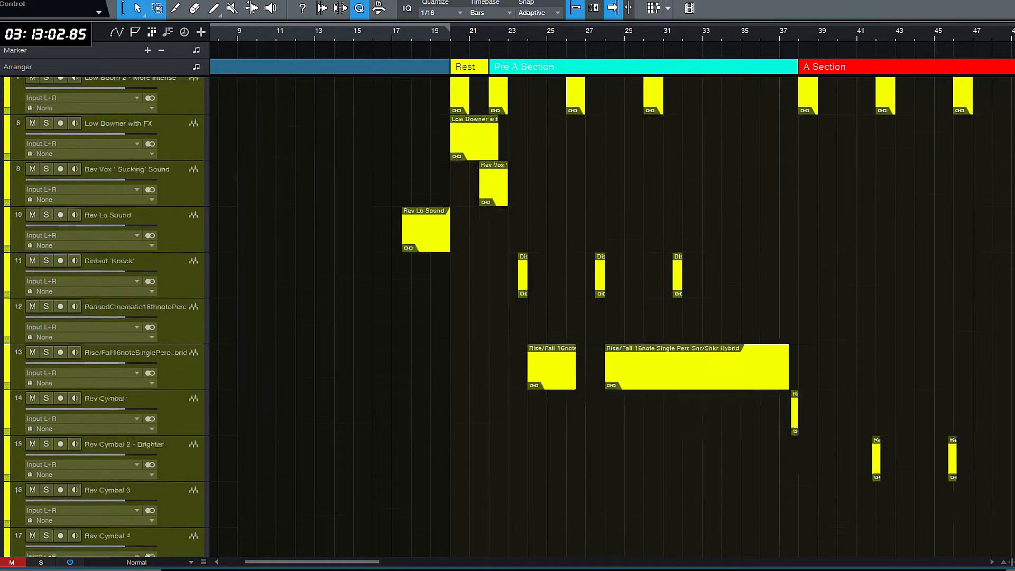
pyautogui.scroll(-10, 601, 376)
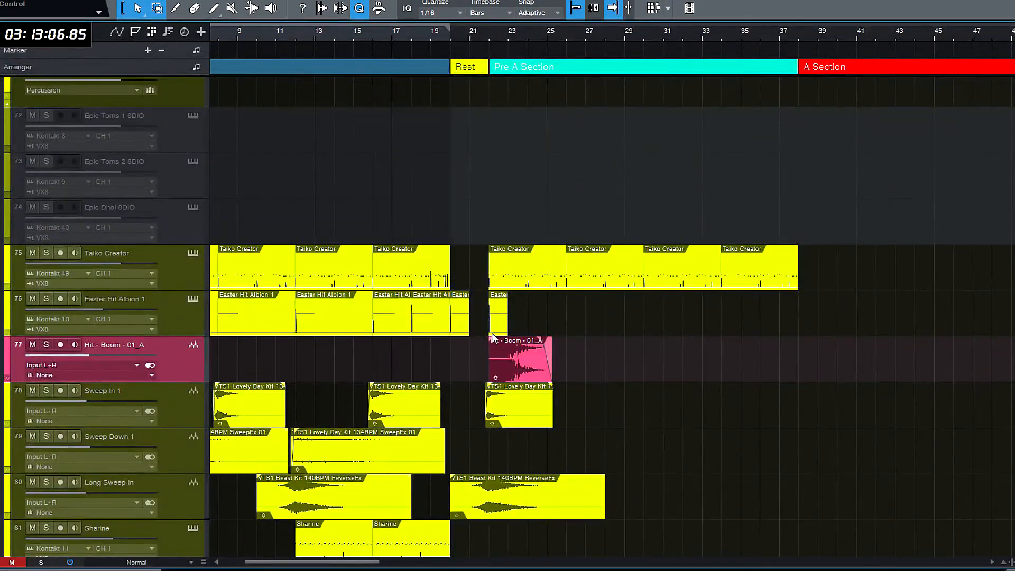
pyautogui.moveTo(486, 321); pyautogui.dragTo(504, 340)
pyautogui.press('d')
pyautogui.press('d')
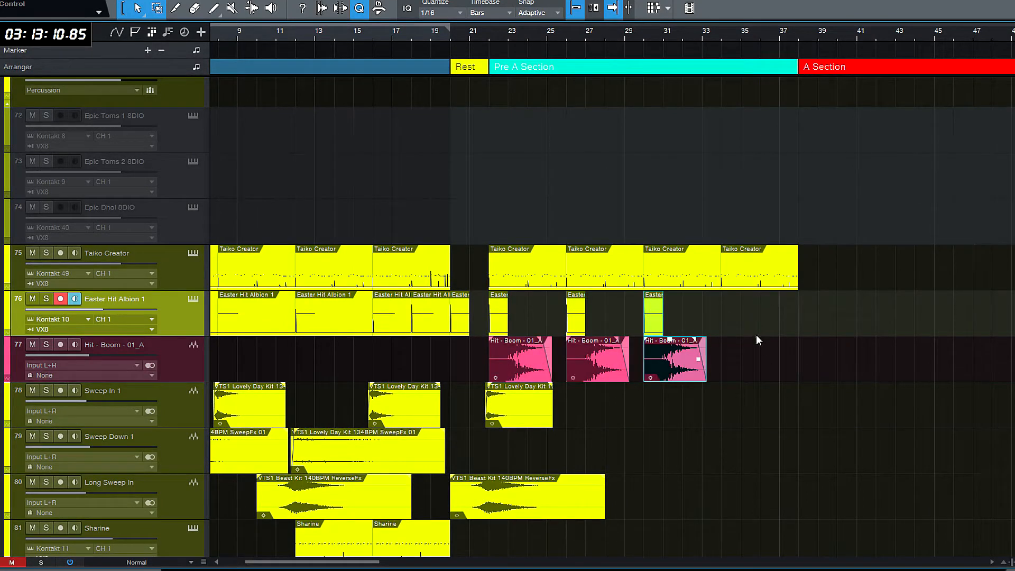
pyautogui.press('d')
pyautogui.click(487, 211)
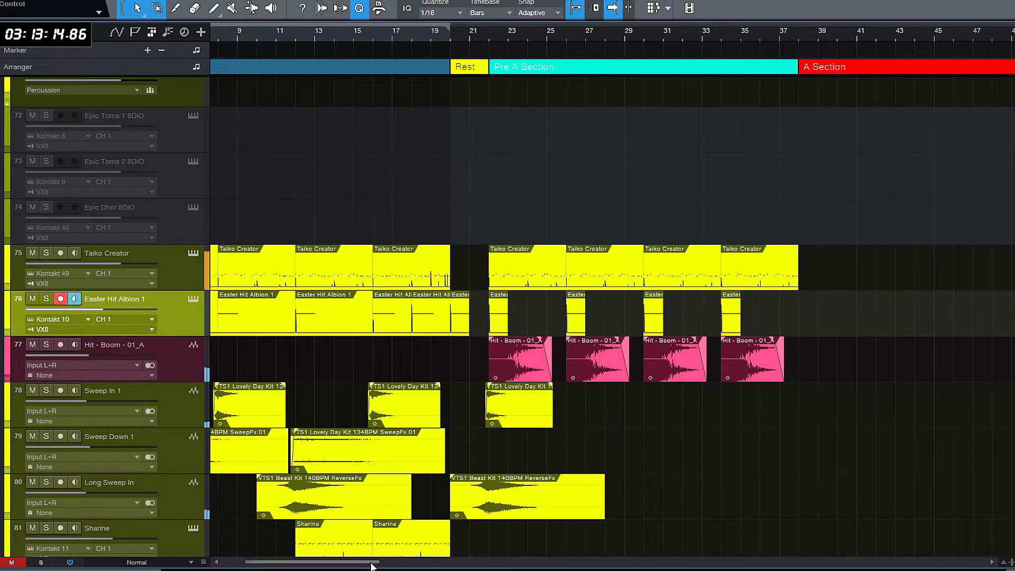
pyautogui.moveTo(334, 563); pyautogui.dragTo(313, 563)
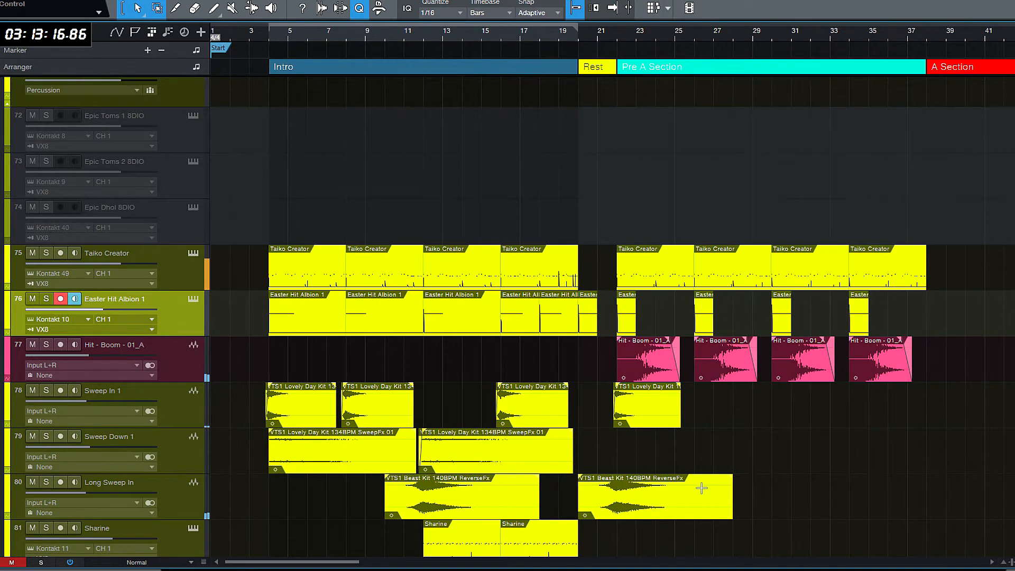
pyautogui.scroll(-2, 698, 487)
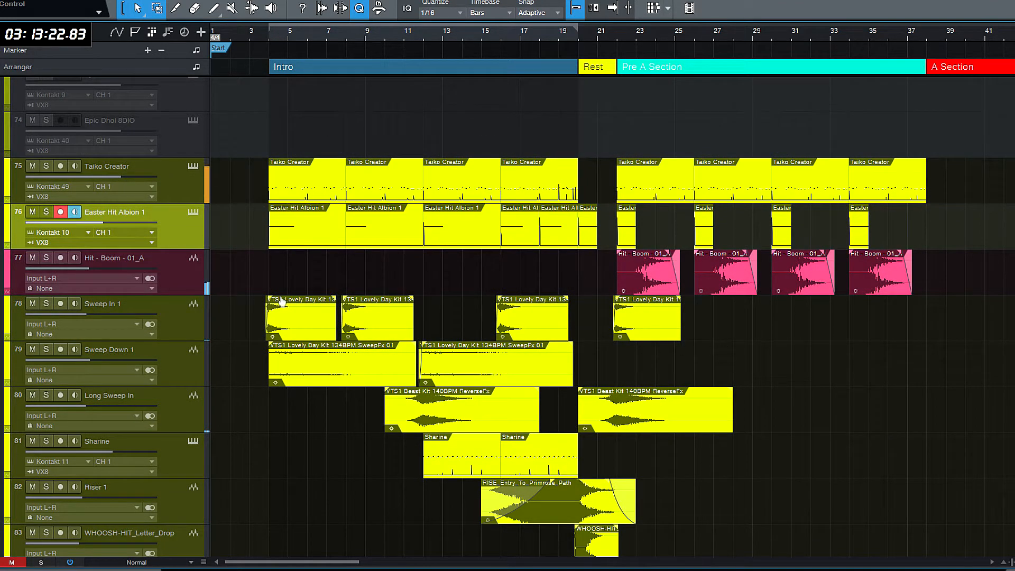
pyautogui.press('f')
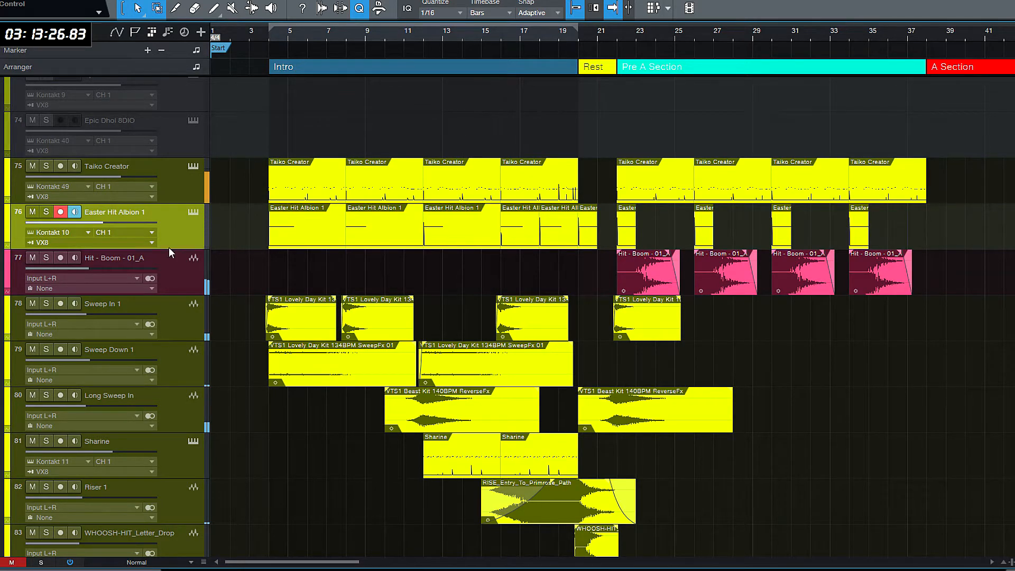
pyautogui.click(147, 285)
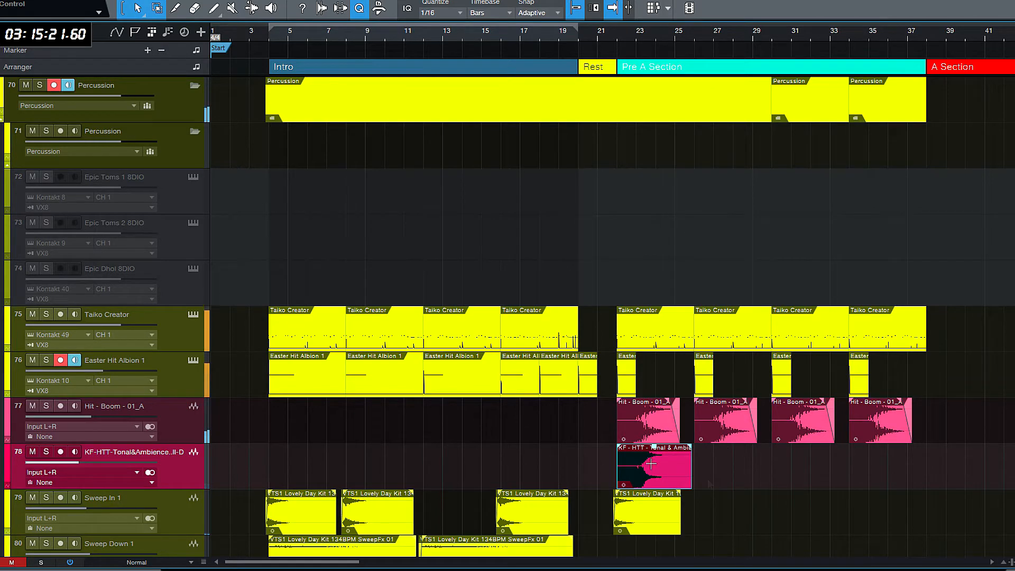
# - Delete the KF-HTT Tonal & Ambience clip at bar 22 and remove its track
pyautogui.press('Delete')
pyautogui.rightClick(170, 477)
pyautogui.click(275, 252)
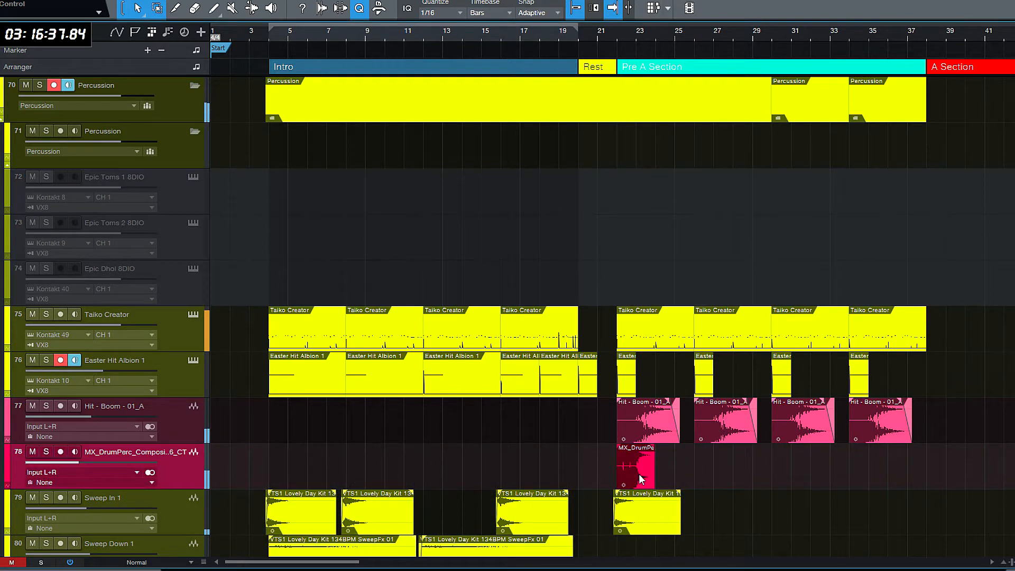
# - Duplicate the MX_DrumPerc clip at bar 22 so that copies start at bars 26, 30 and 34
pyautogui.scroll(3, 634, 475)
pyautogui.scroll(4, 635, 475)
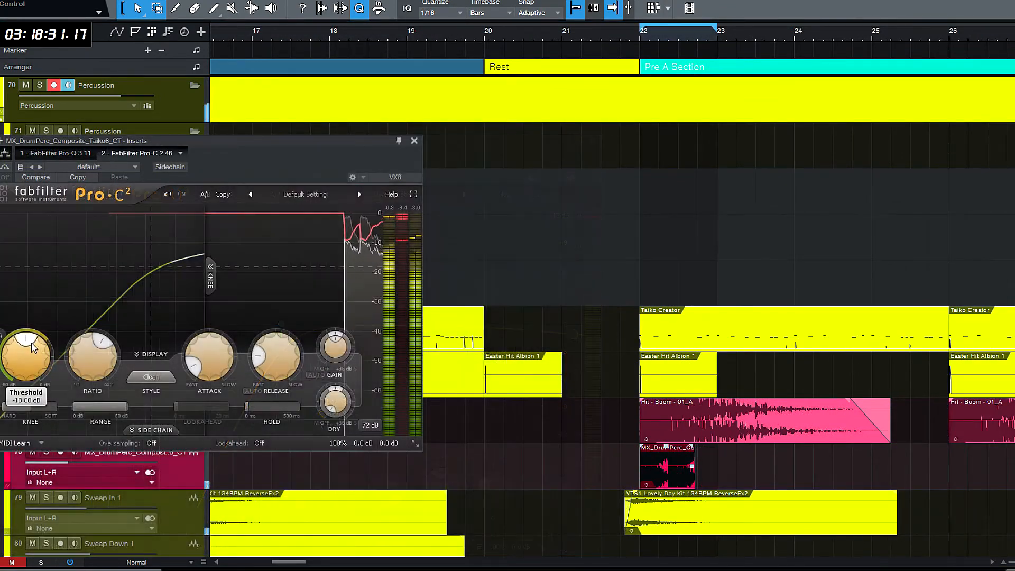
pyautogui.scroll(2, 33, 347)
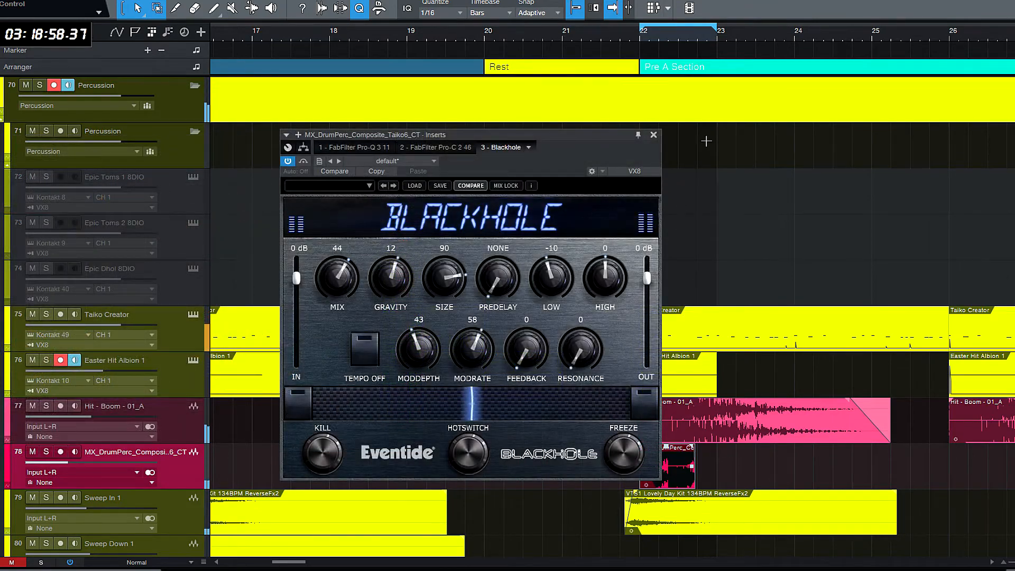
pyautogui.scroll(-2, 706, 142)
pyautogui.scroll(2, 706, 141)
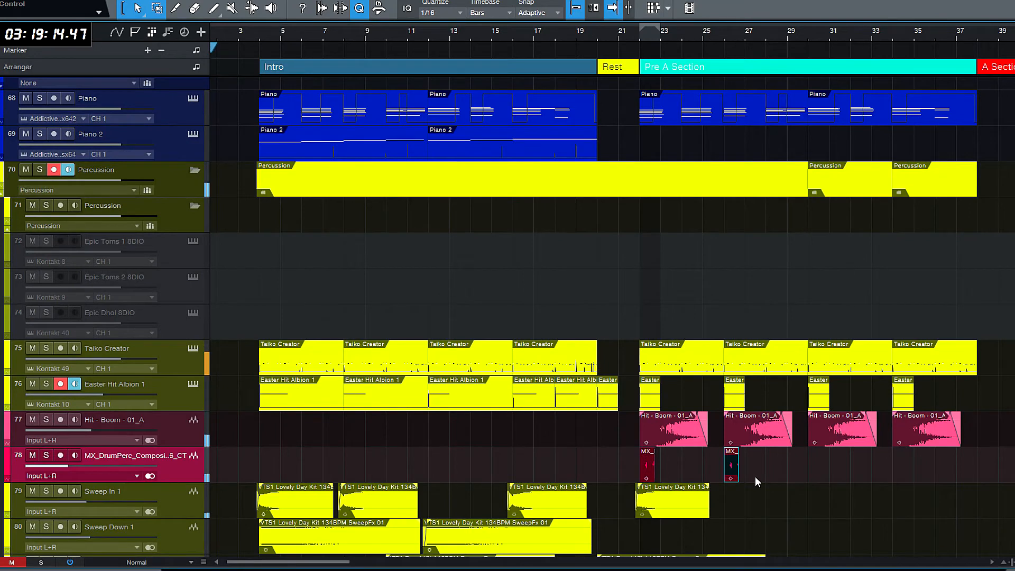
pyautogui.moveTo(732, 466); pyautogui.dragTo(902, 471)
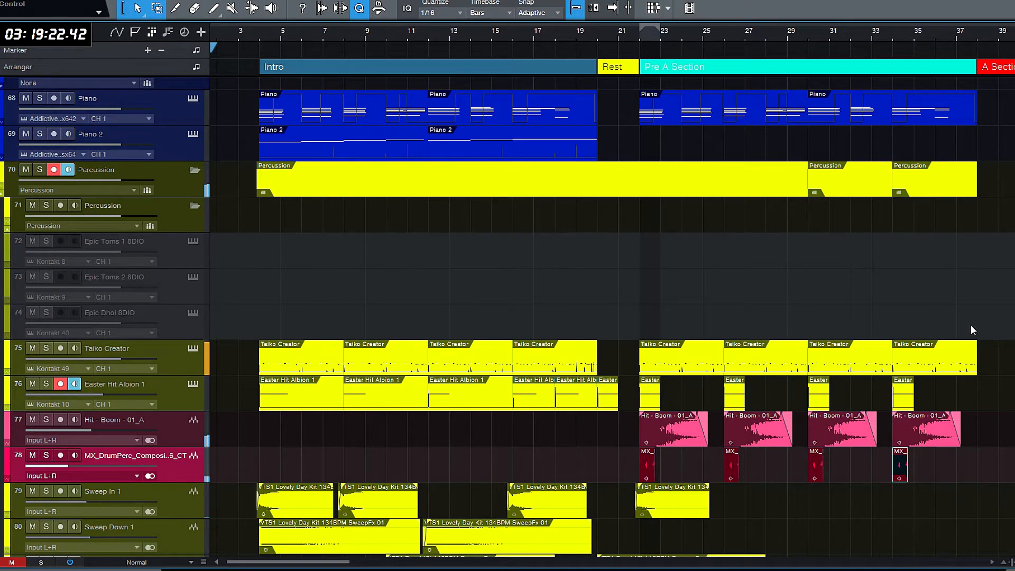
# - Copy the first Sweep Down 1 clip to bar 22 and the second Sweep In 1 clip to just before bar 26
pyautogui.scroll(-5, 508, 317)
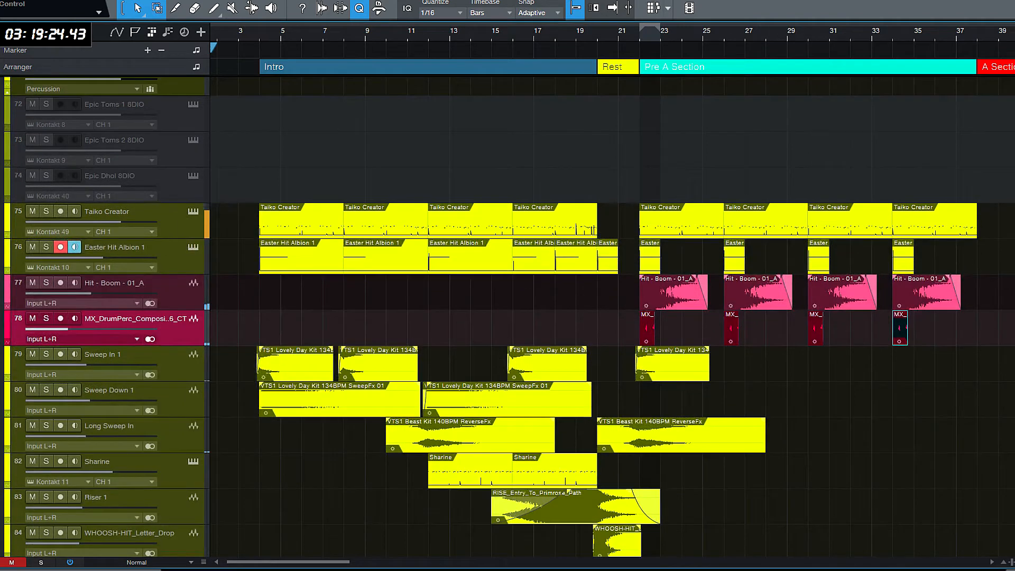
pyautogui.scroll(-1, 662, 431)
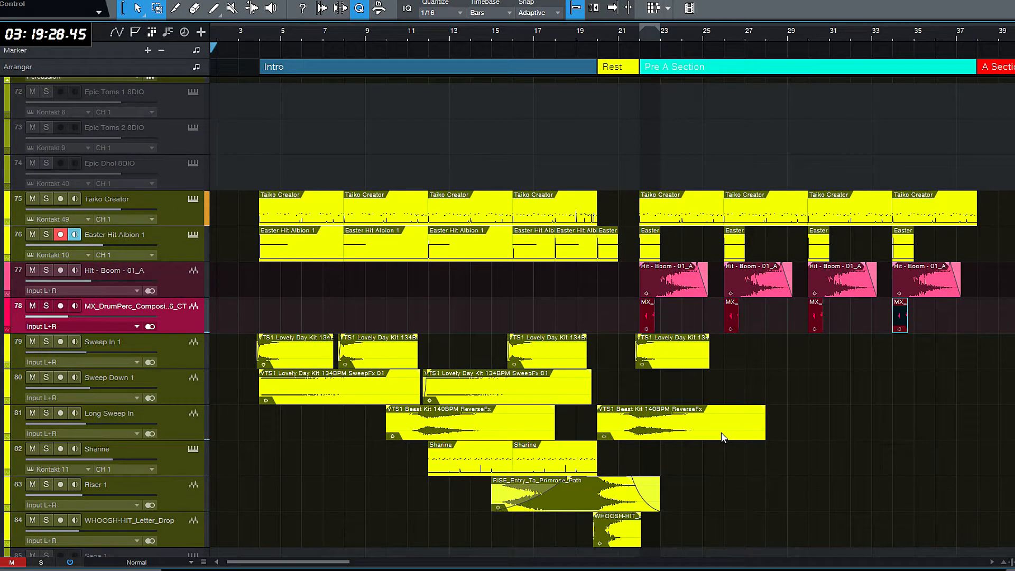
pyautogui.click(321, 398)
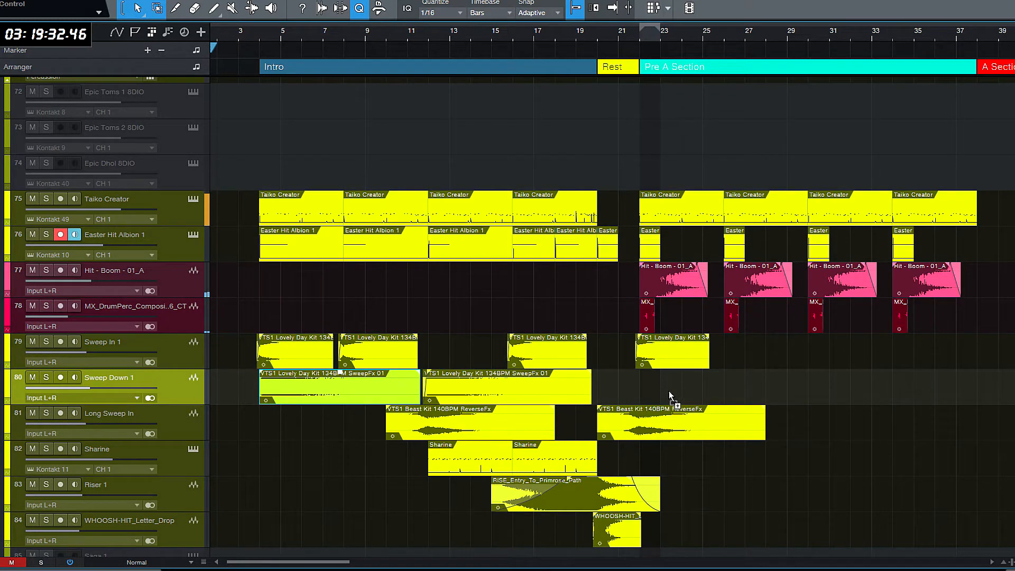
pyautogui.hotkey('ctrl', 'v')
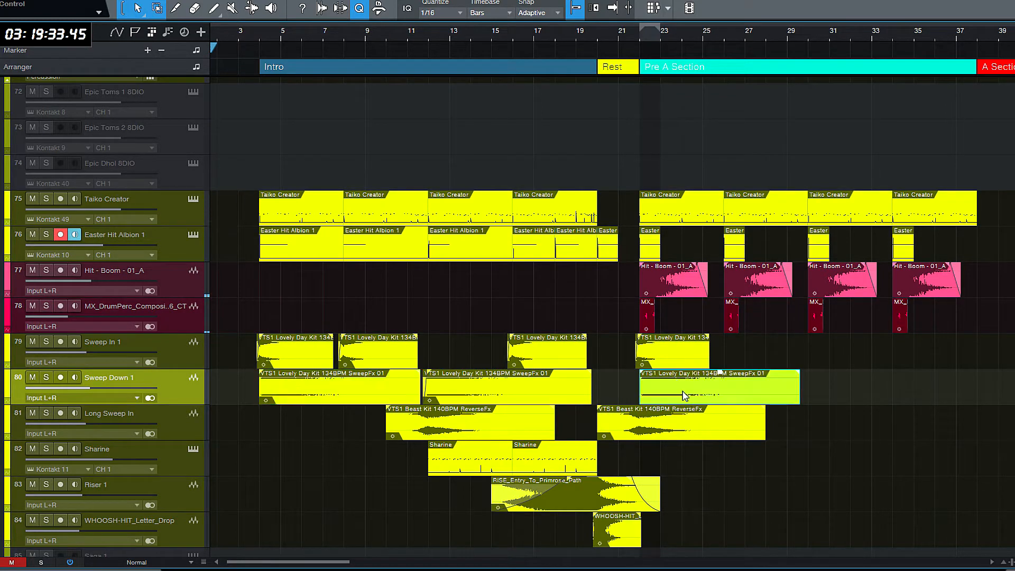
pyautogui.click(647, 169)
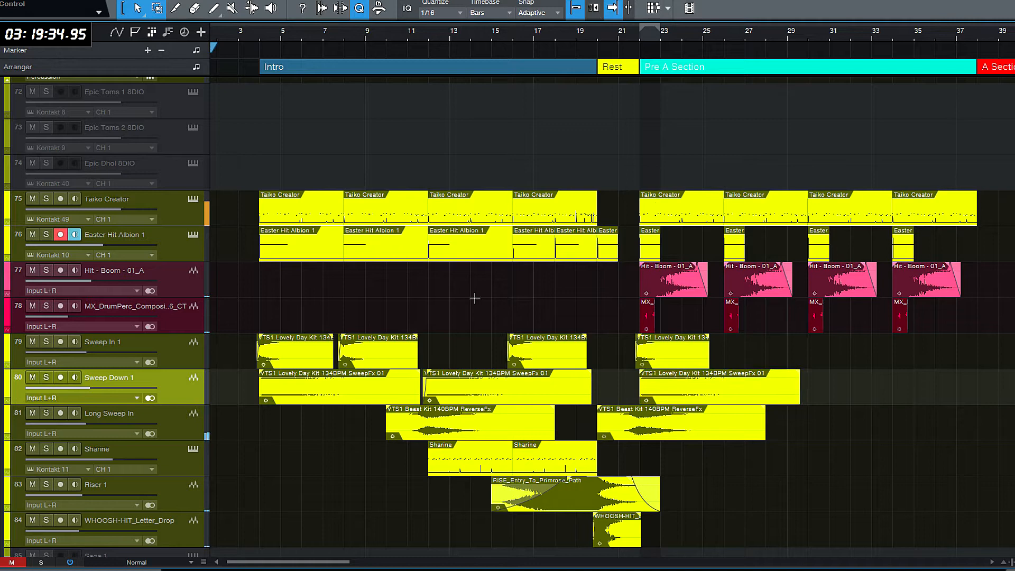
pyautogui.click(373, 362)
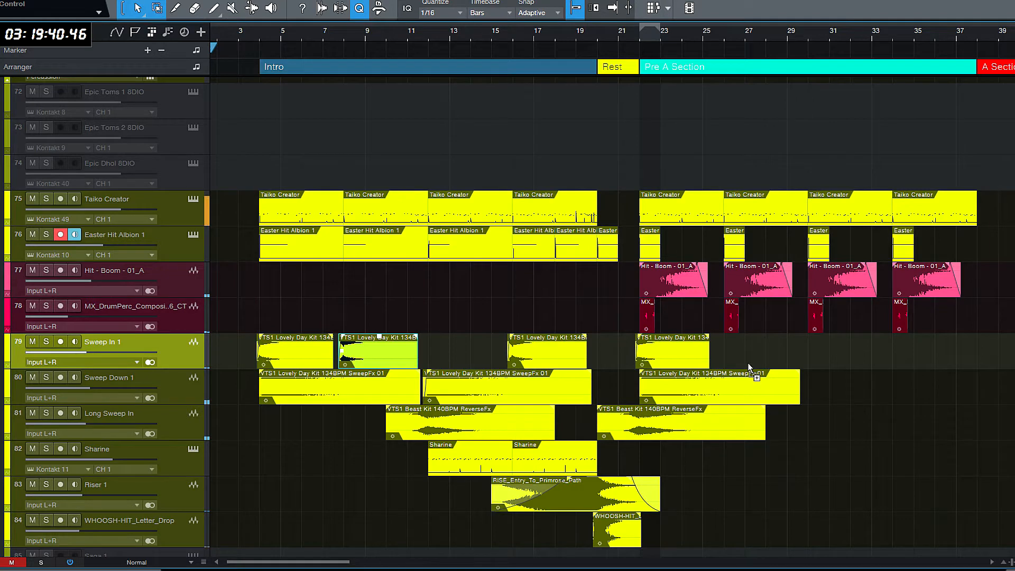
pyautogui.hotkey('ctrl', 'v')
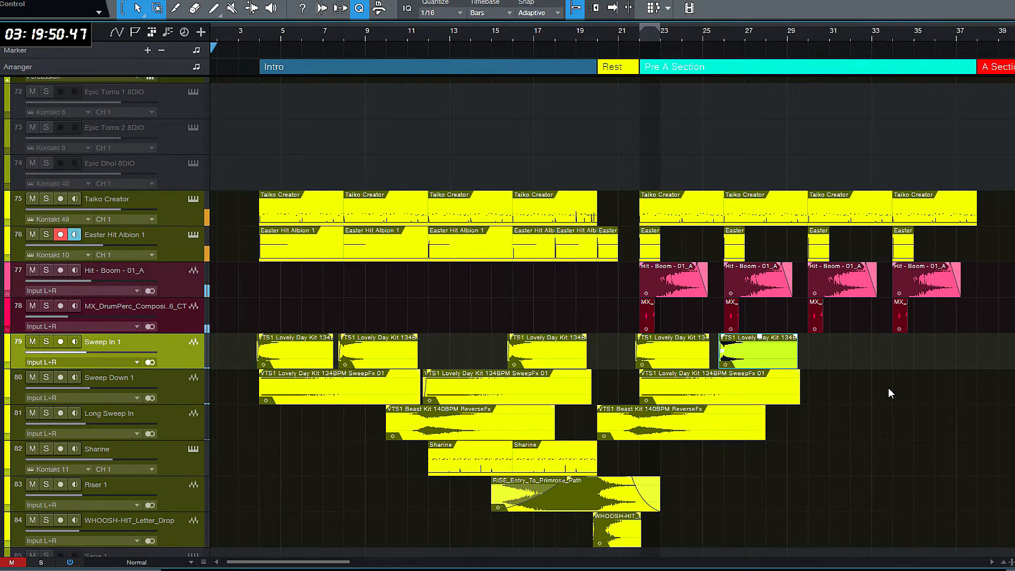
# - Copy the first Long Sweep In clip to about bar 28 and trim the end of the Rest section's clip to about bar 26.5
pyautogui.scroll(-2, 888, 388)
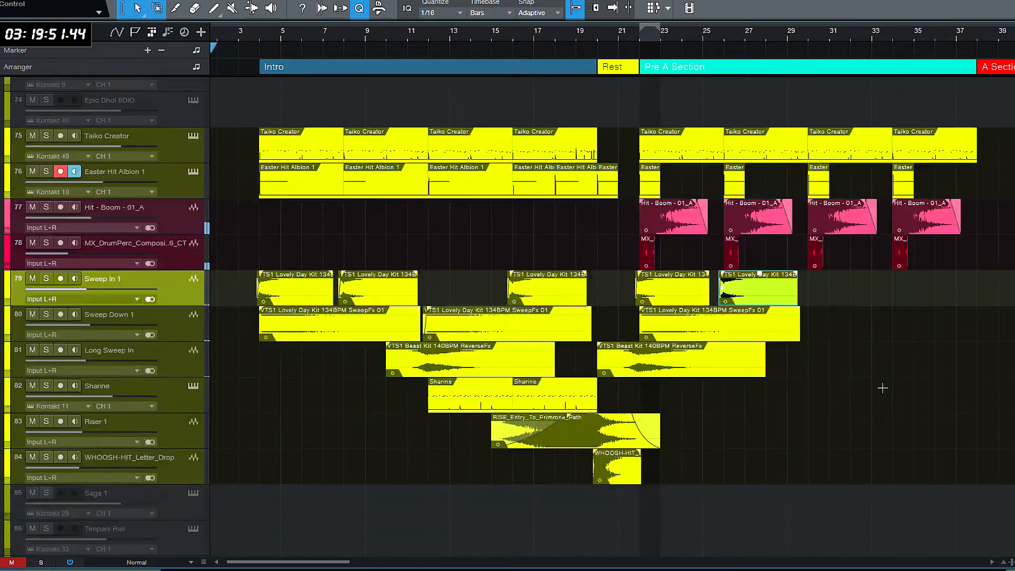
pyautogui.click(491, 369)
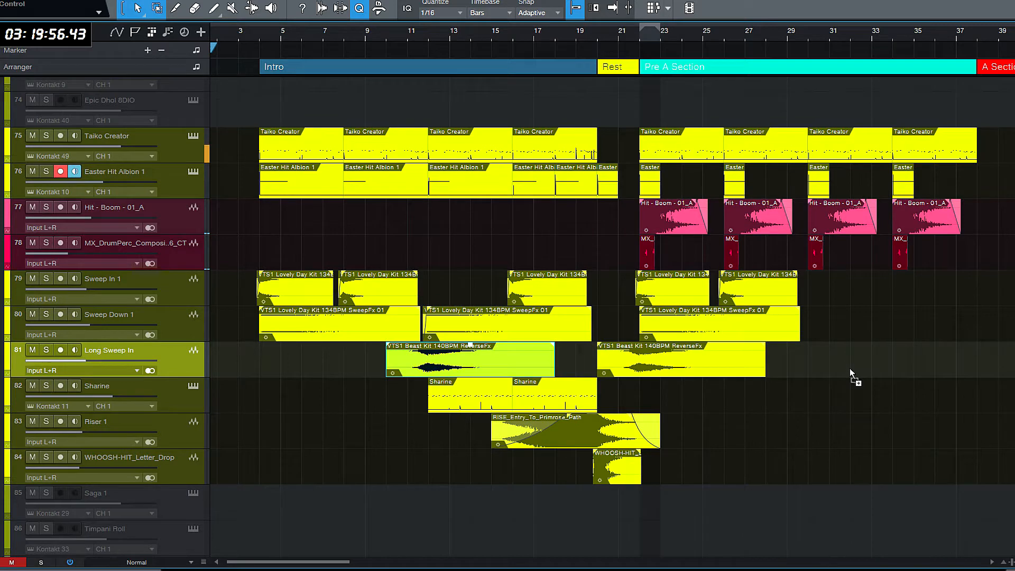
pyautogui.moveTo(850, 369); pyautogui.dragTo(850, 369)
pyautogui.moveTo(763, 365); pyautogui.dragTo(734, 364)
pyautogui.click(808, 368)
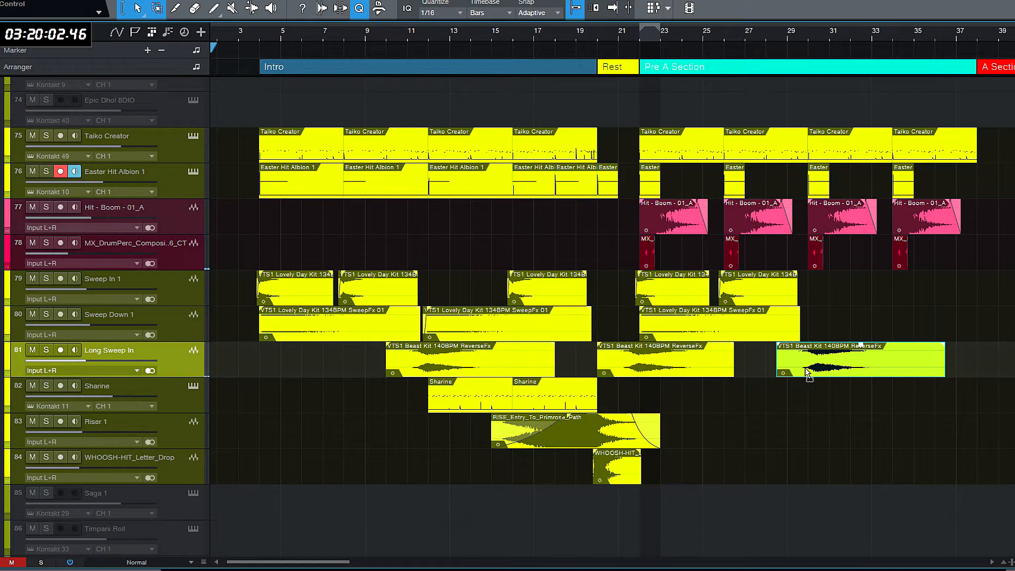
pyautogui.moveTo(799, 367); pyautogui.dragTo(784, 367)
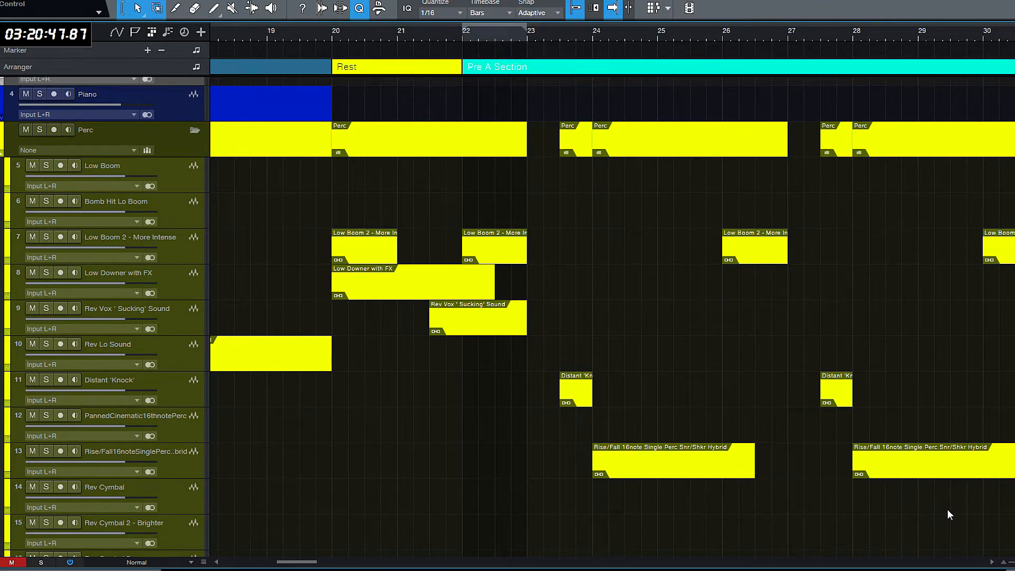
# - Shrink the tracks to overview height and examine the planned Perc and Strings clips around the Rest and Pre A Section
pyautogui.press('w')
pyautogui.press('w')
pyautogui.hotkey('shift', 'e')
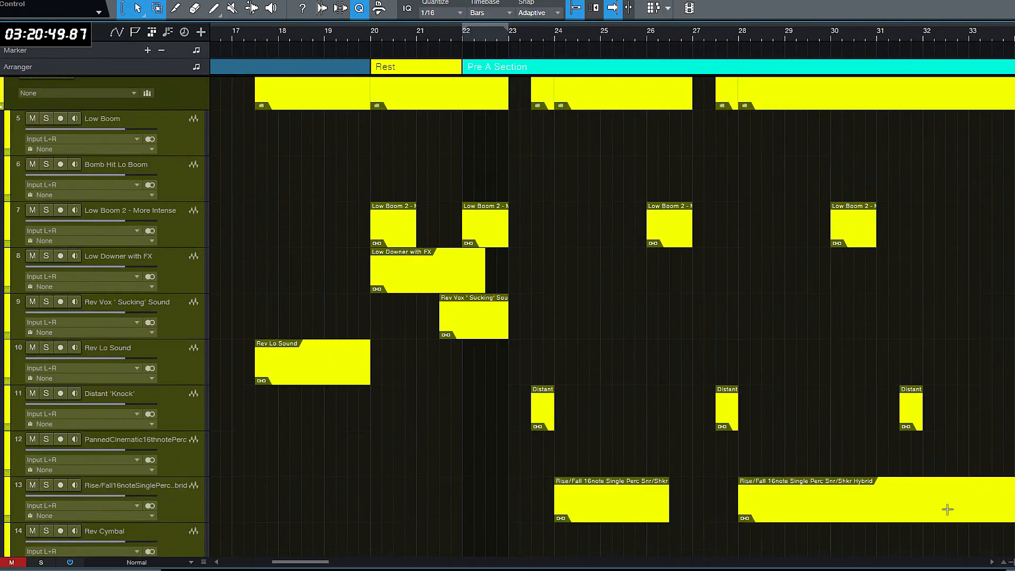
pyautogui.hotkey('shift', 'w')
pyautogui.hotkey('shift', 'w')
pyautogui.hotkey('shift', 'w')
pyautogui.hotkey('shift', 'w')
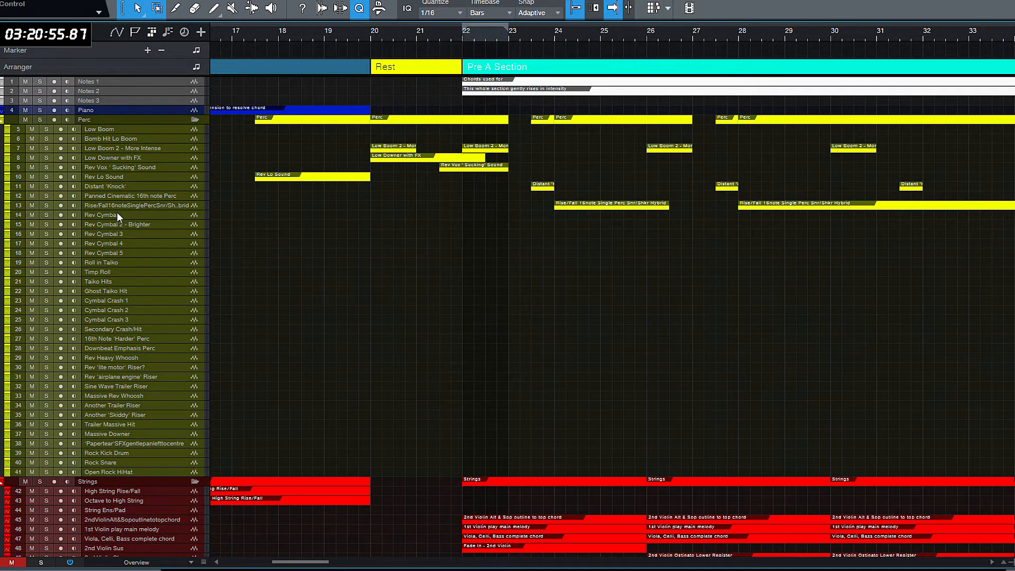
pyautogui.moveTo(123, 210); pyautogui.dragTo(122, 217)
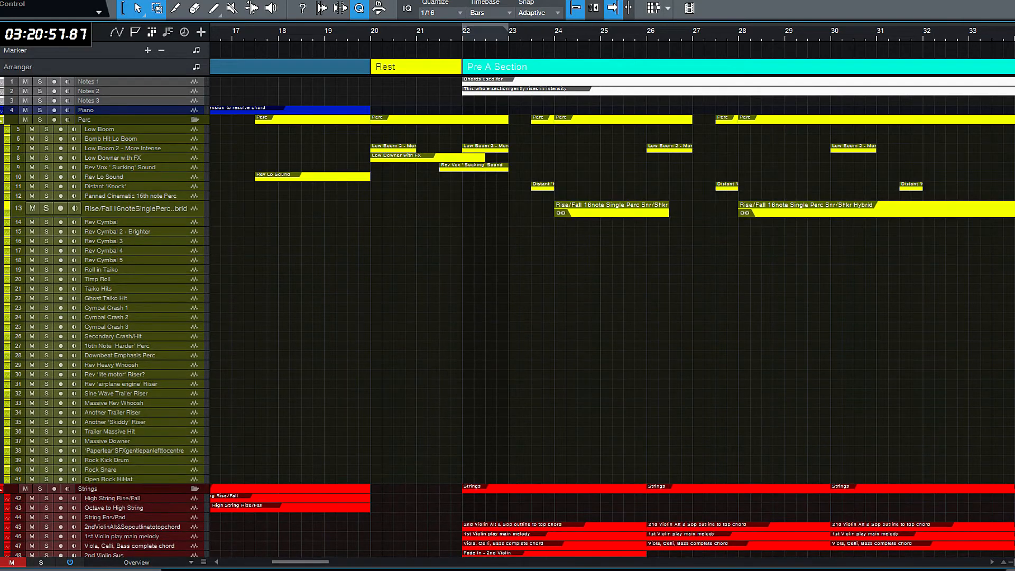
# - Enlarge the Jungle Rumble Perc Loop track and copy its Intro clip to the start of the Pre A Section at bar 22
pyautogui.scroll(-15, 368, 529)
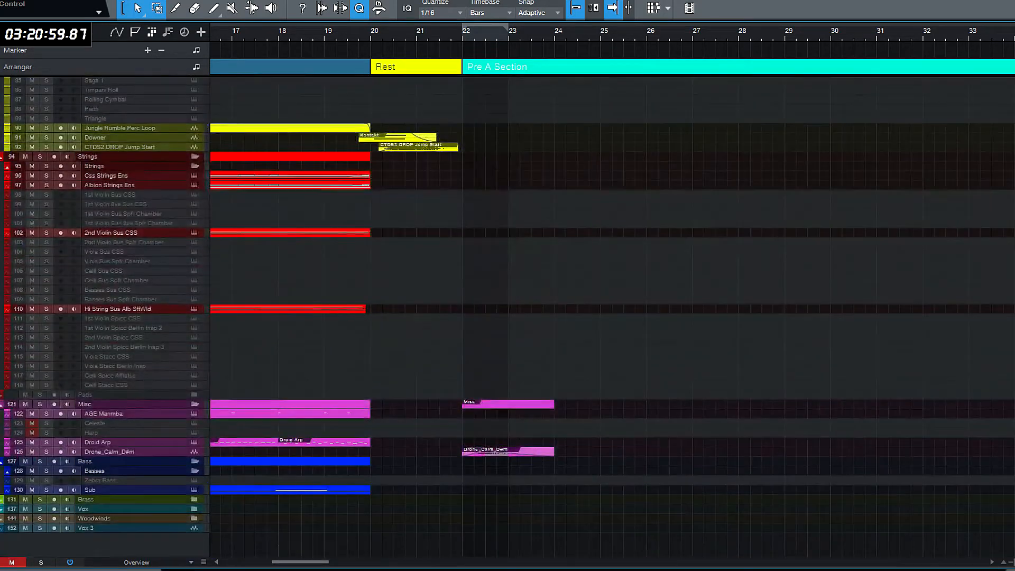
pyautogui.moveTo(306, 562); pyautogui.dragTo(260, 569)
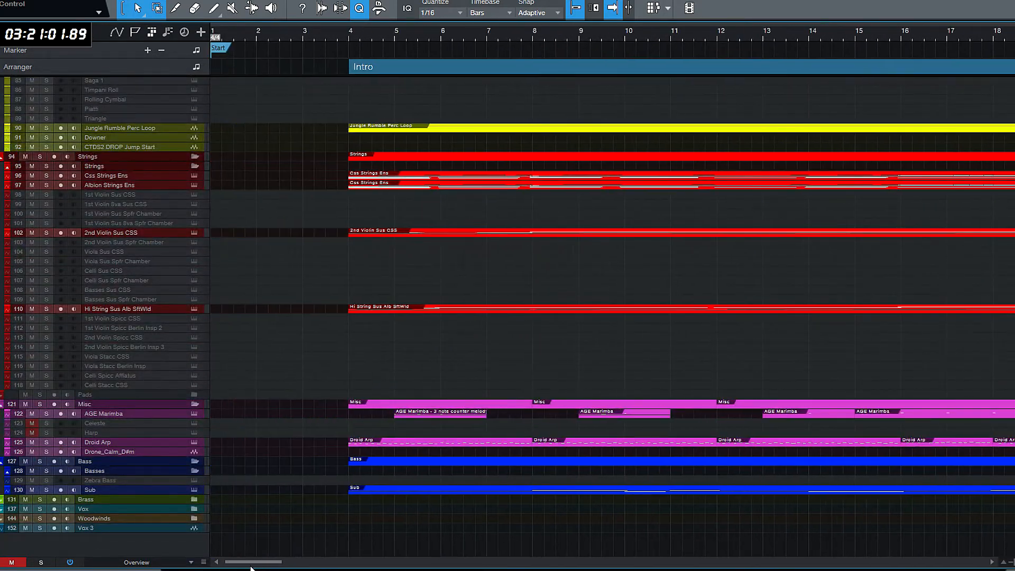
pyautogui.scroll(2, 404, 289)
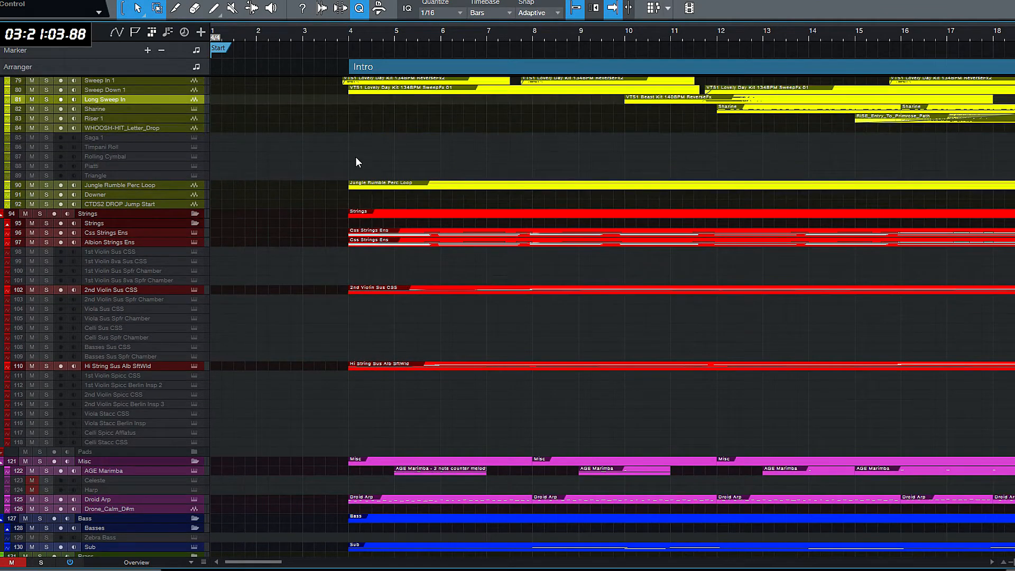
pyautogui.moveTo(274, 563); pyautogui.dragTo(273, 568)
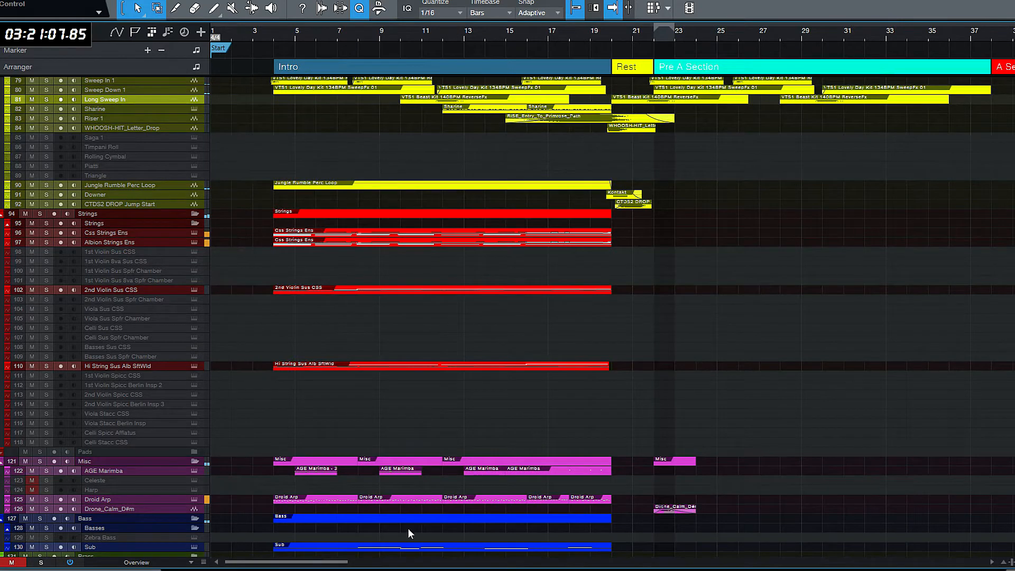
pyautogui.moveTo(132, 190); pyautogui.dragTo(140, 263)
pyautogui.click(426, 251)
pyautogui.moveTo(350, 244); pyautogui.dragTo(730, 248)
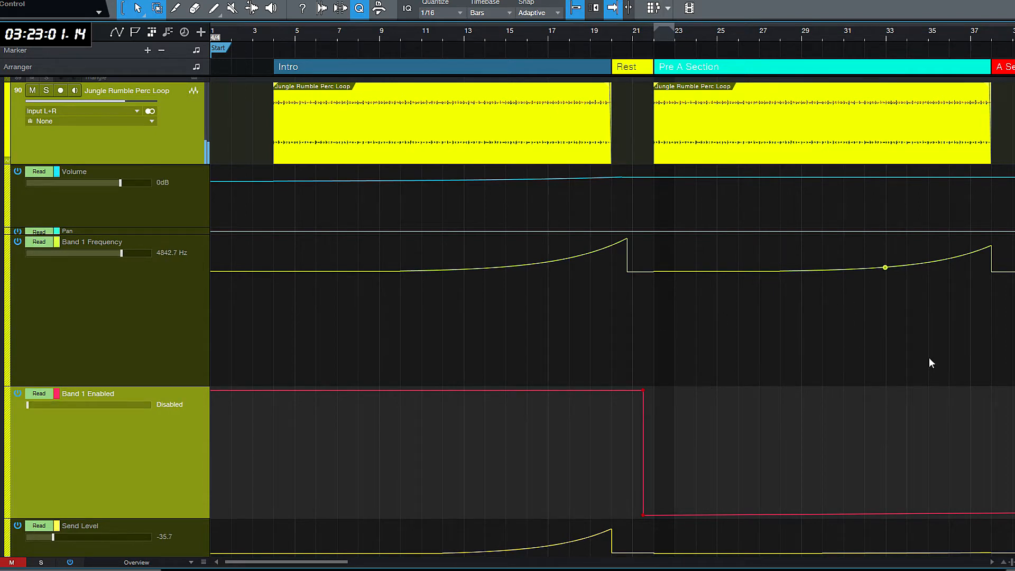
# - Shrink the tracks back to overview height and hide the automation lanes
pyautogui.scroll(3, 965, 369)
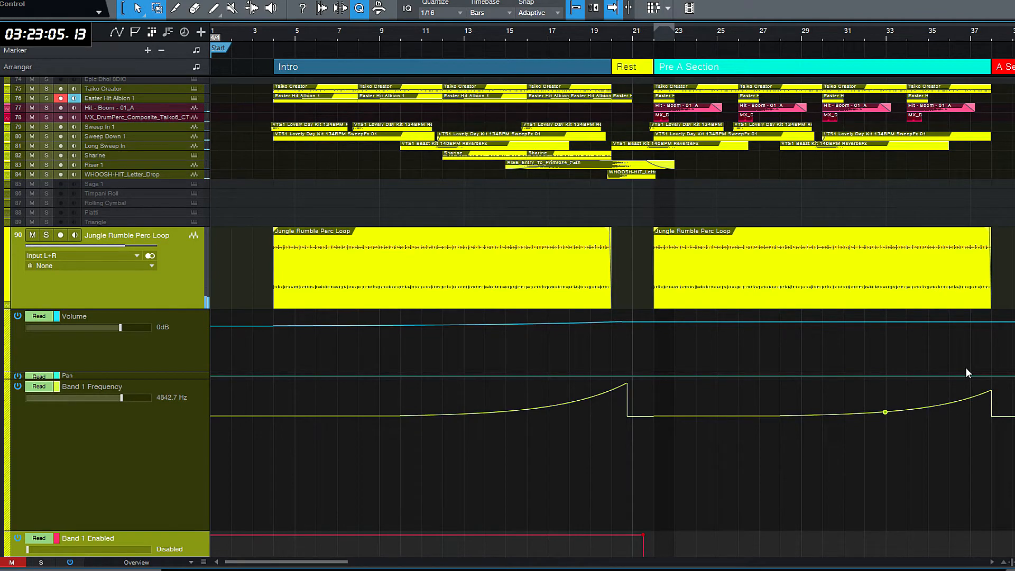
pyautogui.scroll(-5, 966, 369)
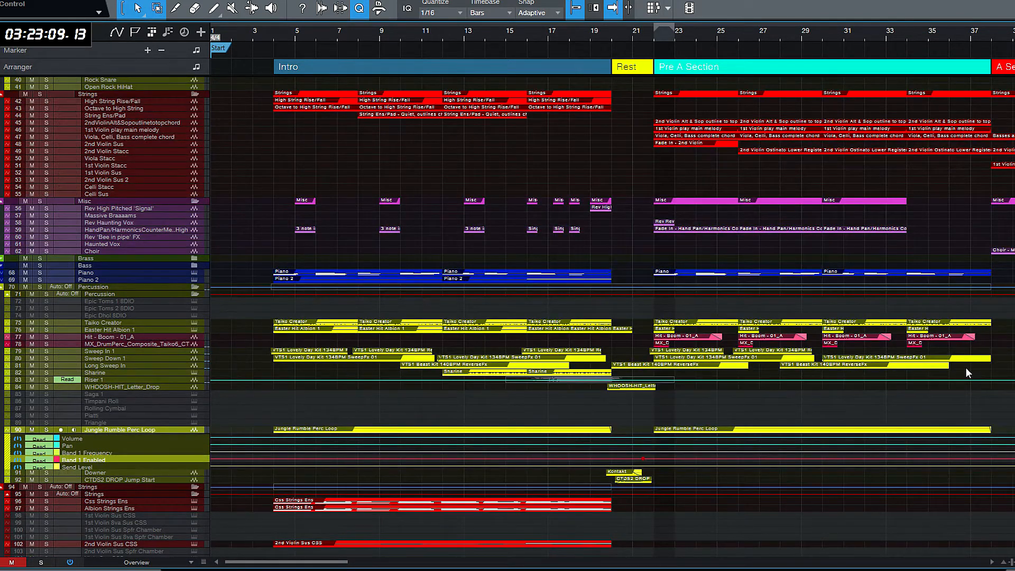
pyautogui.press('a')
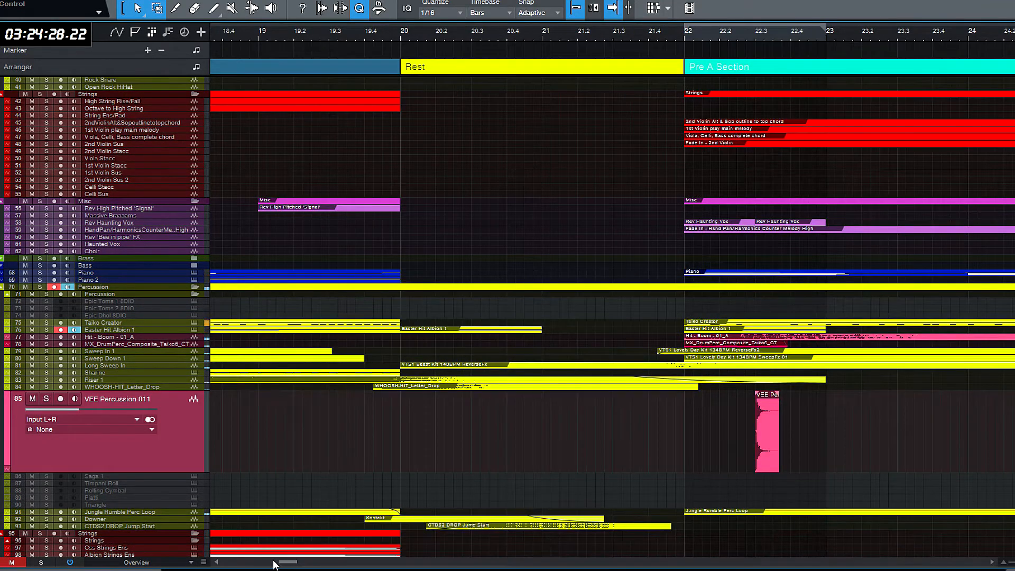
# - Place the VEE Percussion 011 sample at bar 23.3 on its own track and loop from bar 23.3 to bar 25
pyautogui.moveTo(272, 559); pyautogui.dragTo(292, 566)
pyautogui.press('f')
pyautogui.moveTo(384, 446); pyautogui.dragTo(529, 443)
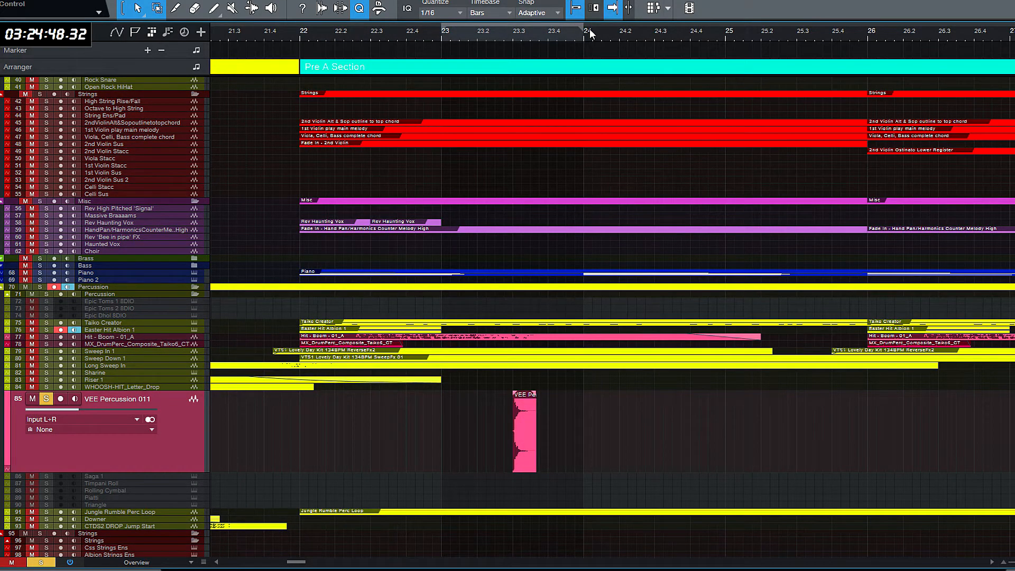
pyautogui.press('/')
pyautogui.moveTo(583, 37); pyautogui.dragTo(730, 38)
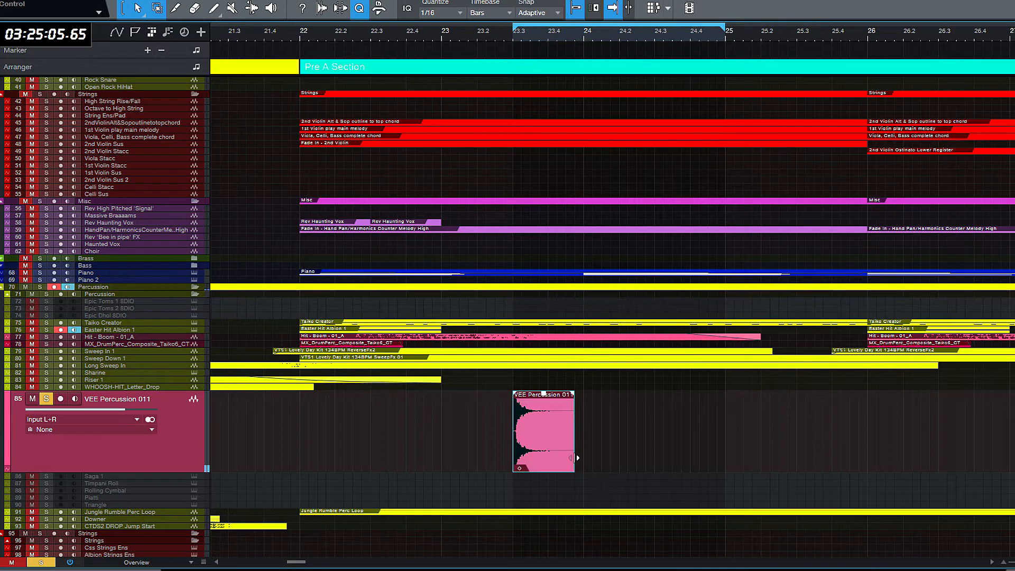
# - Adjust the end of the VEE Percussion 011 clip so it stops shortly before bar 24
pyautogui.moveTo(573, 456); pyautogui.dragTo(552, 456)
pyautogui.moveTo(552, 456); pyautogui.dragTo(541, 456)
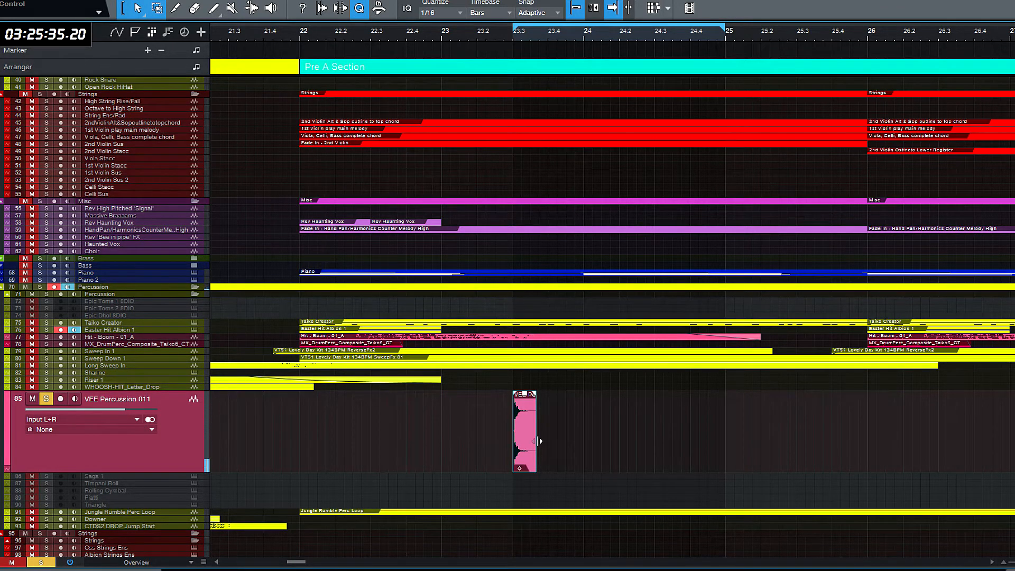
pyautogui.moveTo(539, 441); pyautogui.dragTo(560, 445)
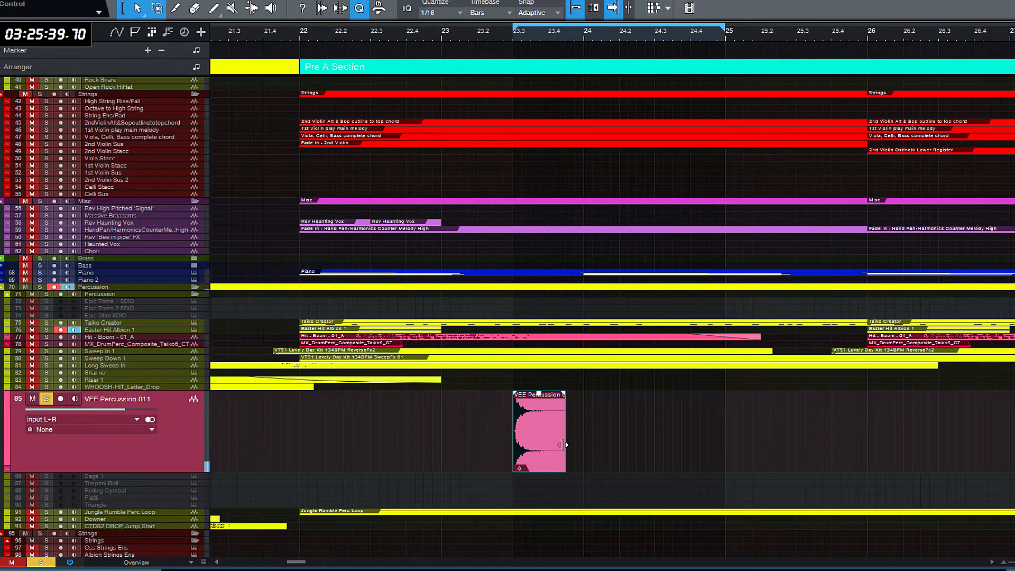
pyautogui.click(633, 456)
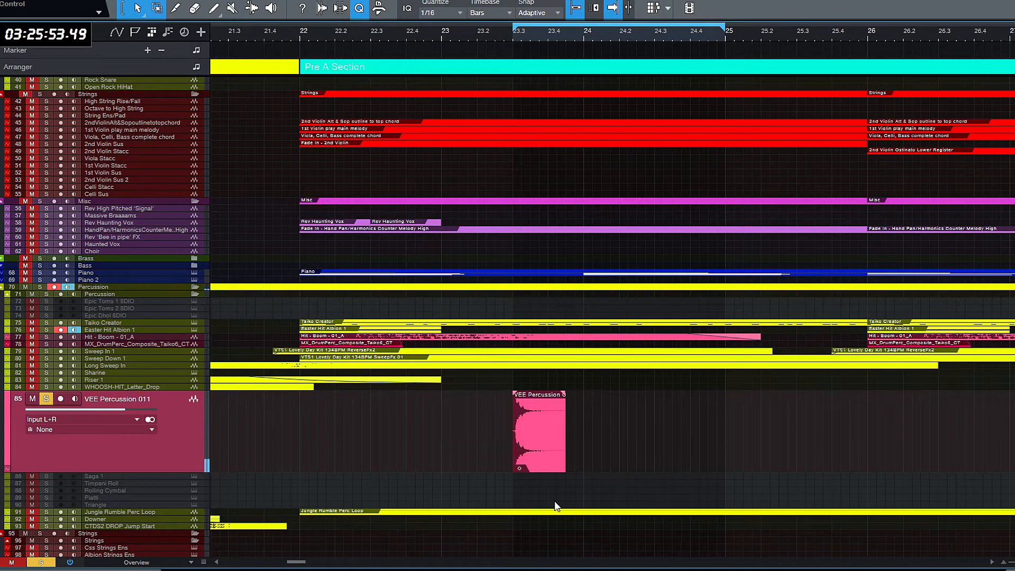
# - Filter the VEE Percussion 011 track in FabFilter Pro-Q 3 with a low cut and a 48 dB/oct high cut at about 1922 Hz
pyautogui.press('e')
pyautogui.press('e')
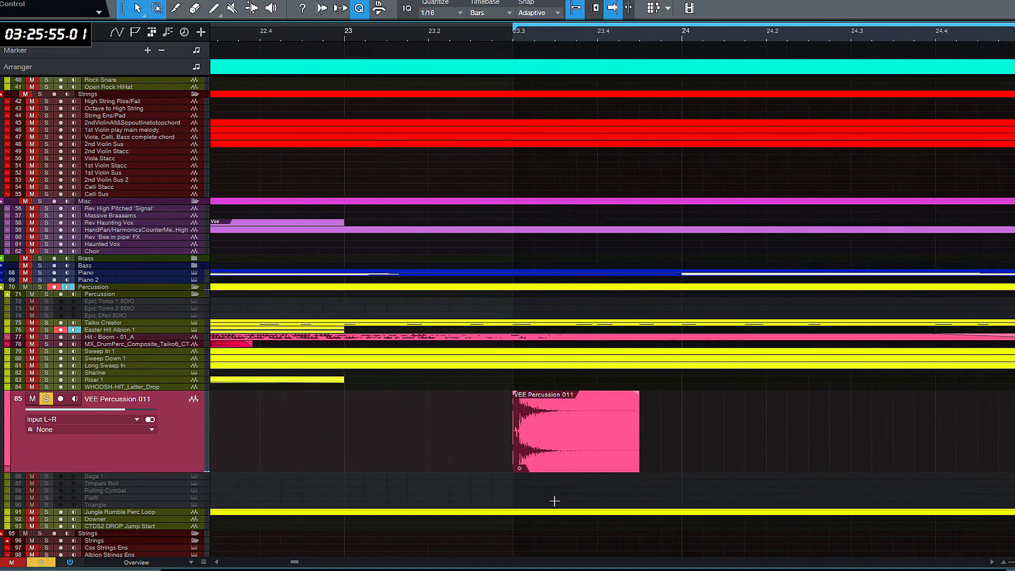
pyautogui.press('e')
pyautogui.press('e')
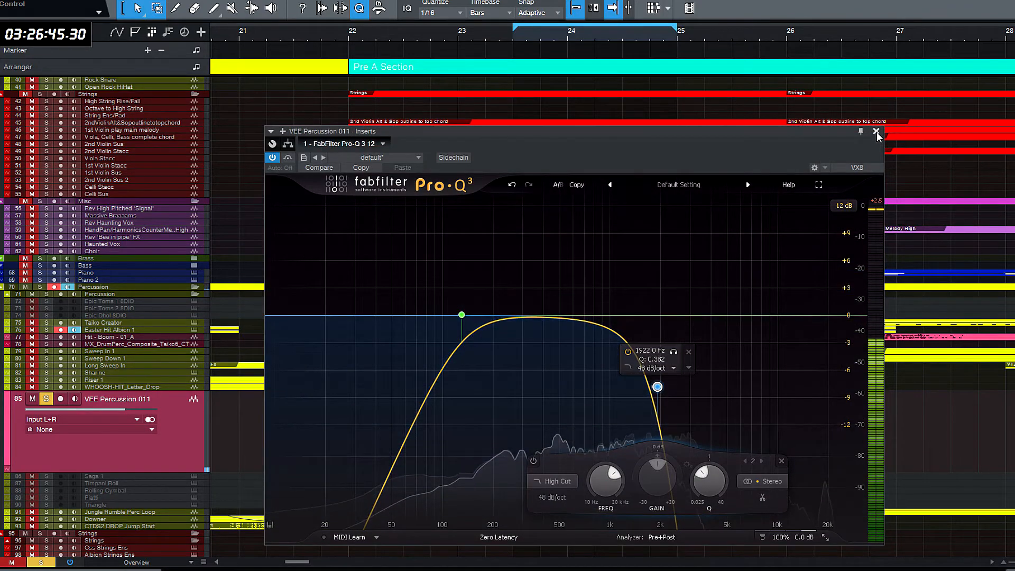
pyautogui.click(875, 130)
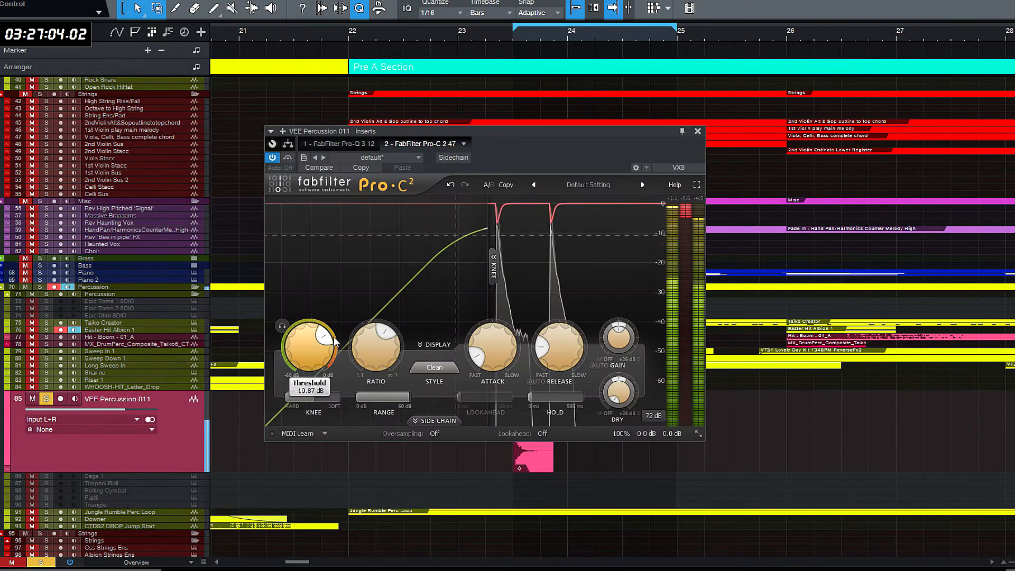
# - Unsolo the VEE Percussion 011 track and remove its Eventide Blackhole reverb insert
pyautogui.click(698, 131)
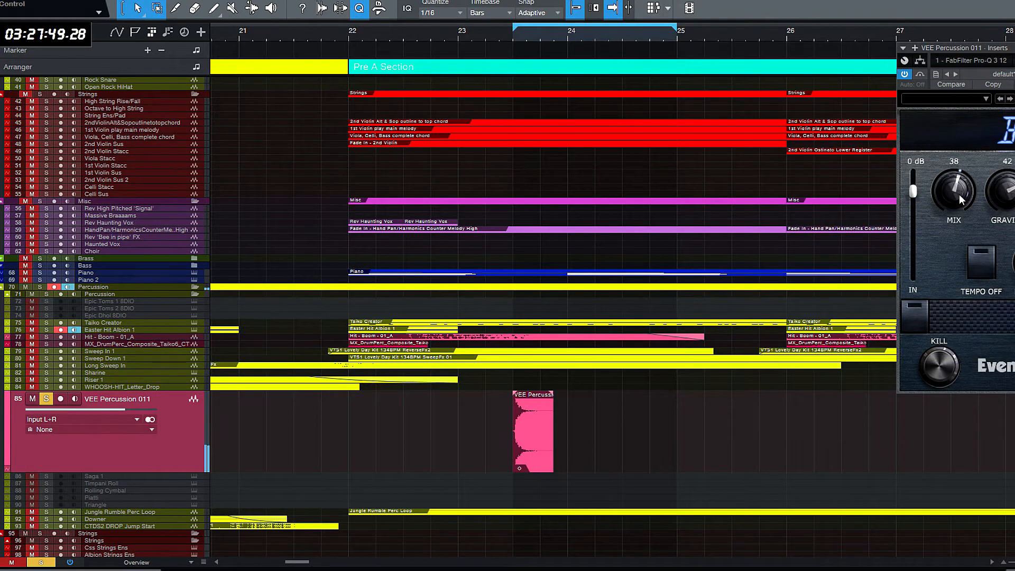
pyautogui.click(46, 399)
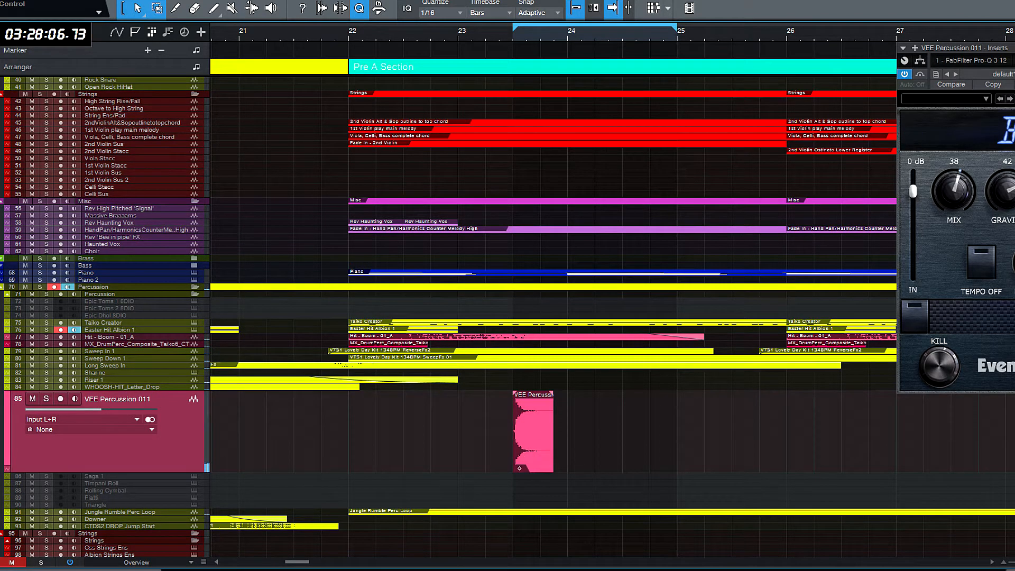
pyautogui.rightClick(1, 373)
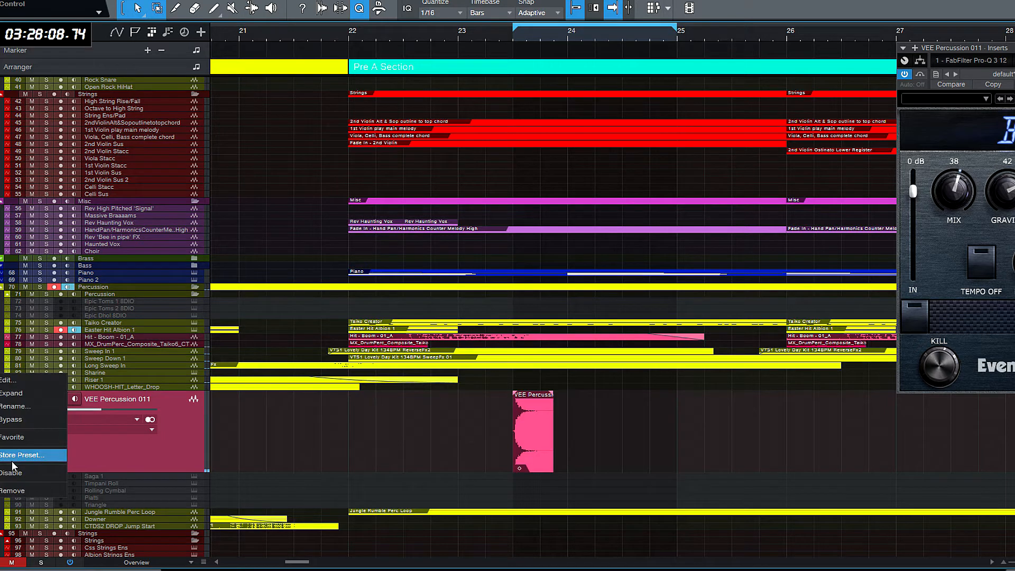
pyautogui.click(11, 492)
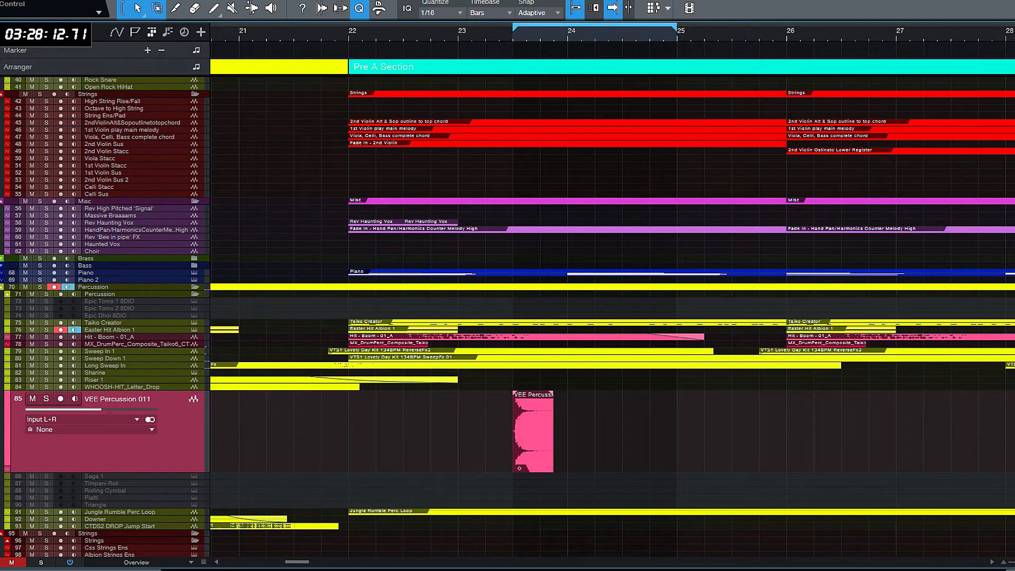
# - Open the VEE Percussion 011 track's routing destinations and raise its Pro-Q 3 low cut to about 365 Hz
pyautogui.click(1, 458)
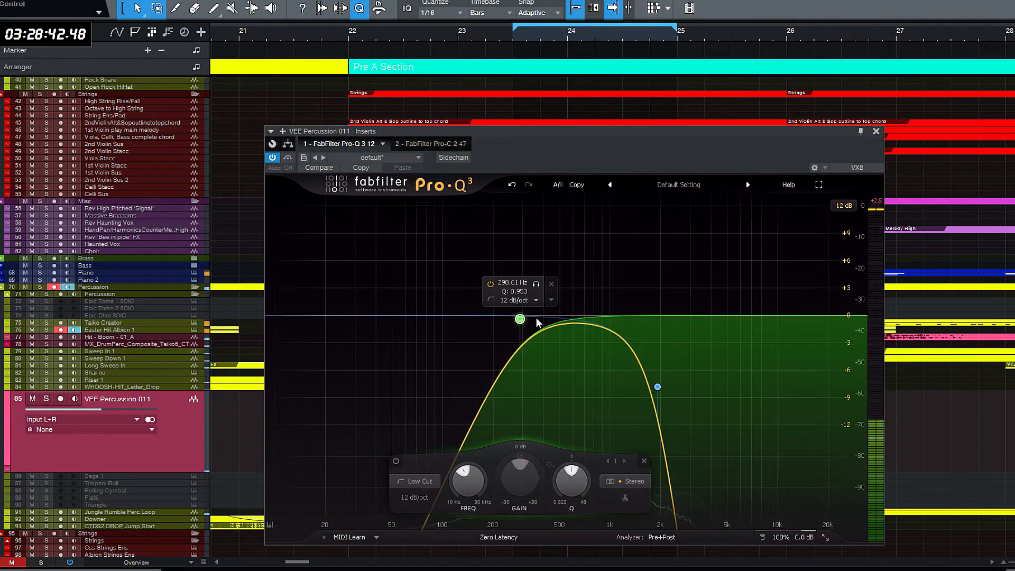
pyautogui.moveTo(519, 319); pyautogui.dragTo(537, 318)
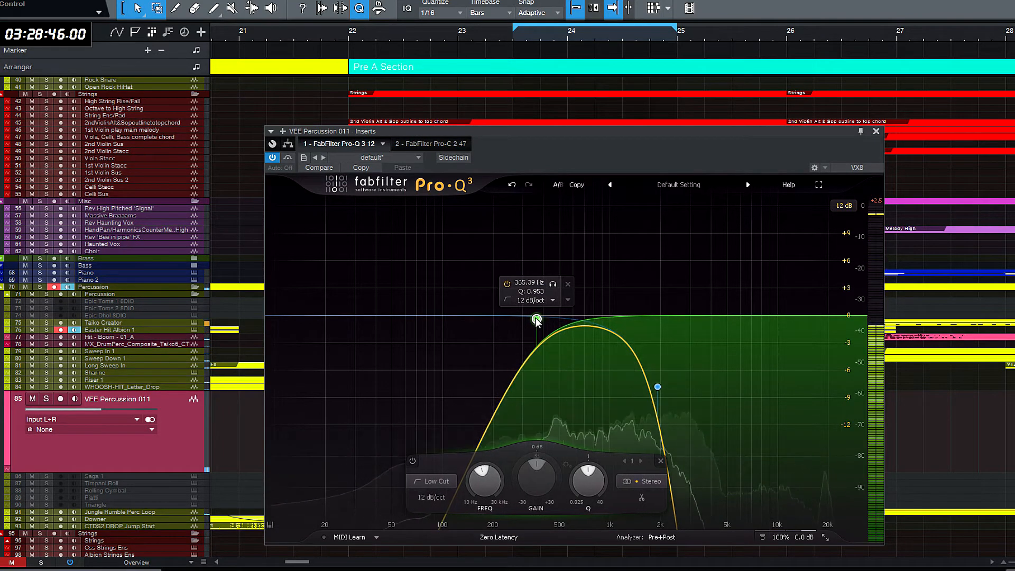
pyautogui.click(876, 131)
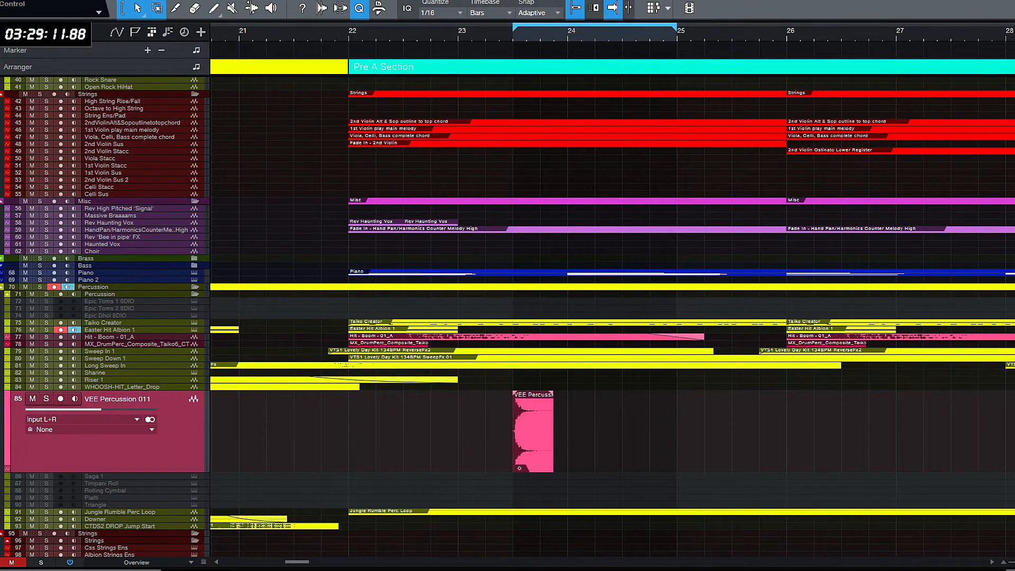
# - Set up ValhallaShimmer on the VEE Percussion 011 track with mix 0.21, shift 12.00, feedback 0.000 and size 0.16
pyautogui.press('F11')
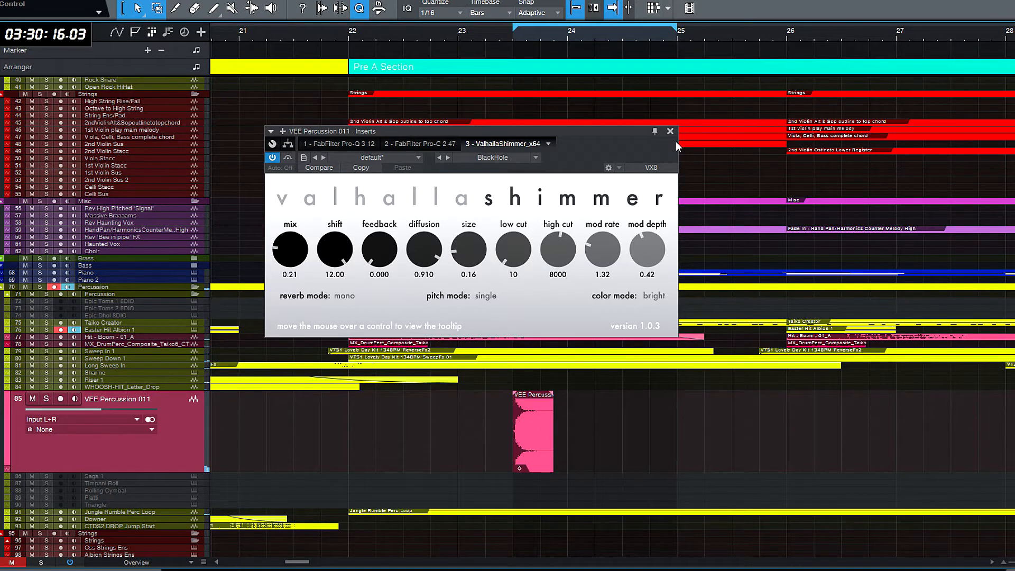
pyautogui.click(670, 131)
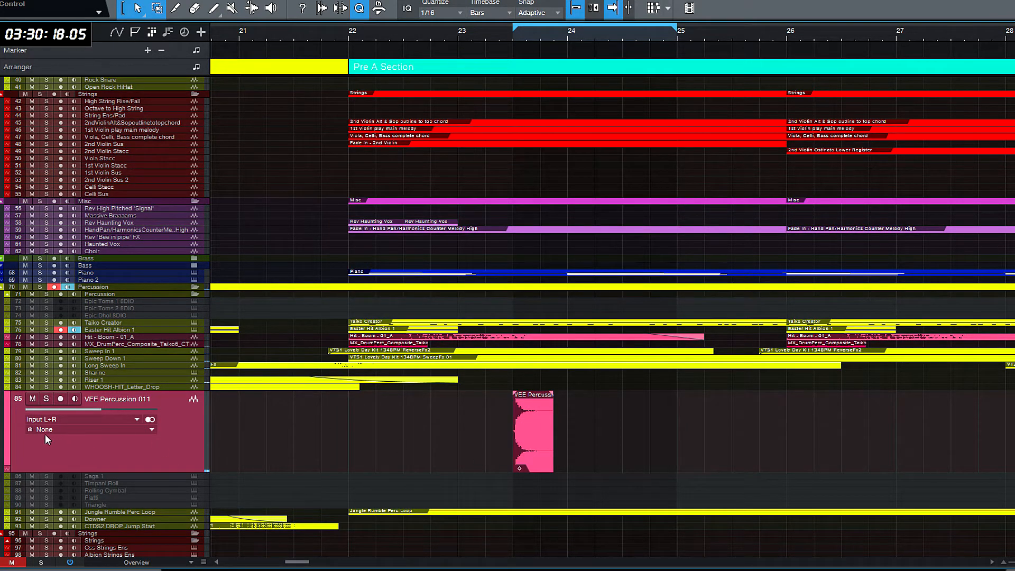
pyautogui.click(9, 424)
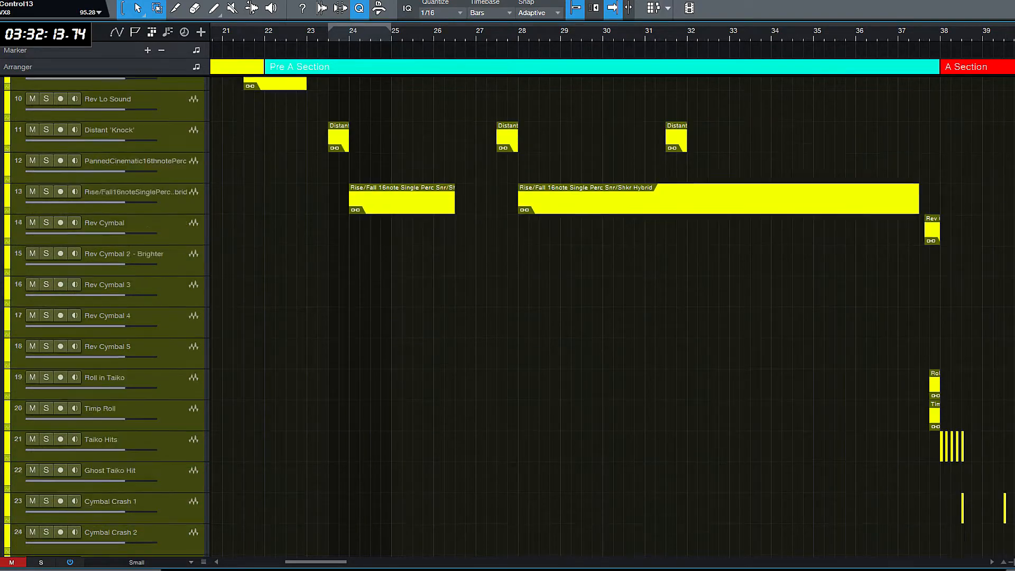
# - Add the Suflu - Breaks - 021 sample on a new track below CTDS2 DROP Jump Start, starting at bar 22
pyautogui.scroll(-10, 614, 317)
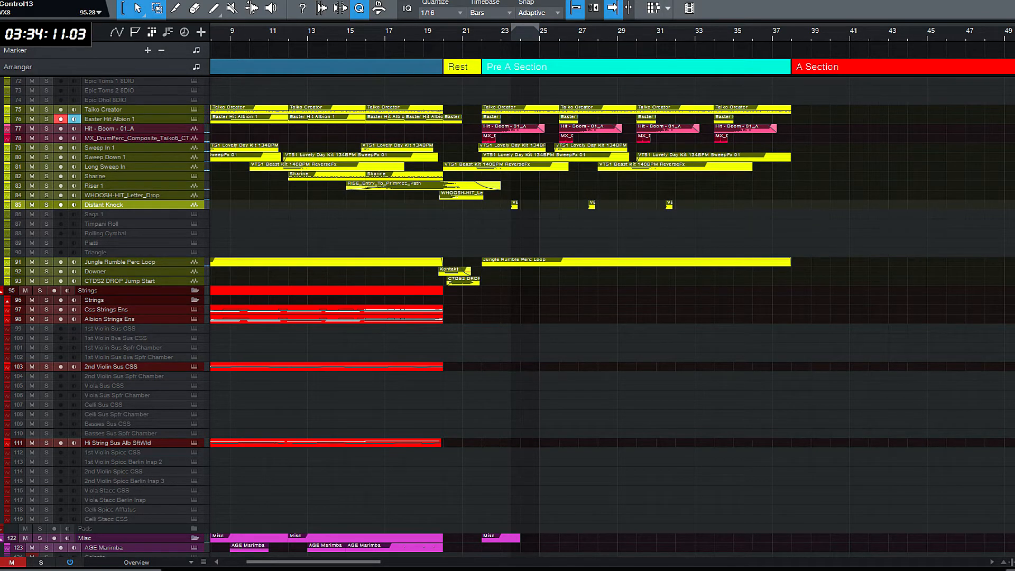
pyautogui.press('f')
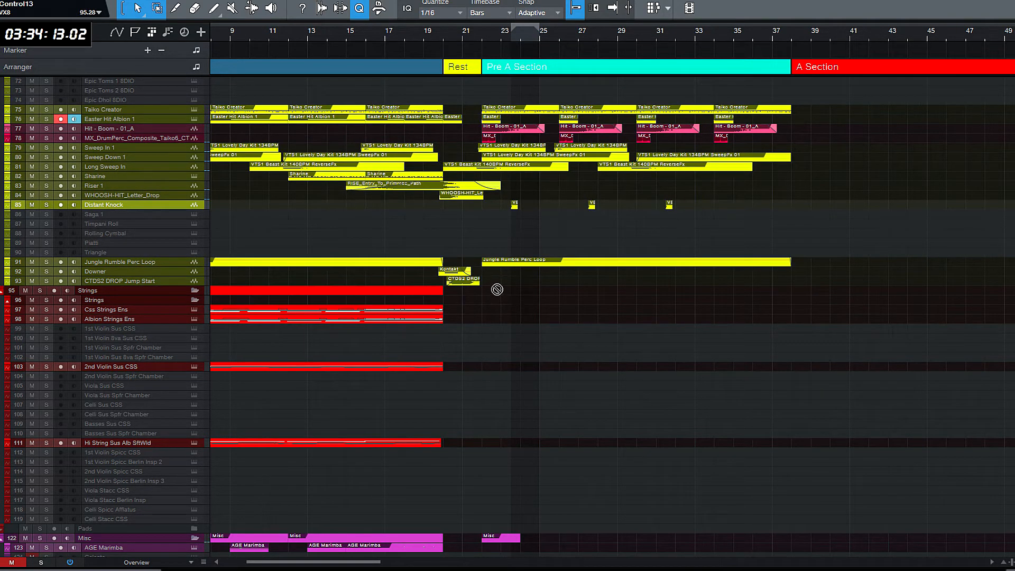
pyautogui.moveTo(493, 290); pyautogui.dragTo(495, 292)
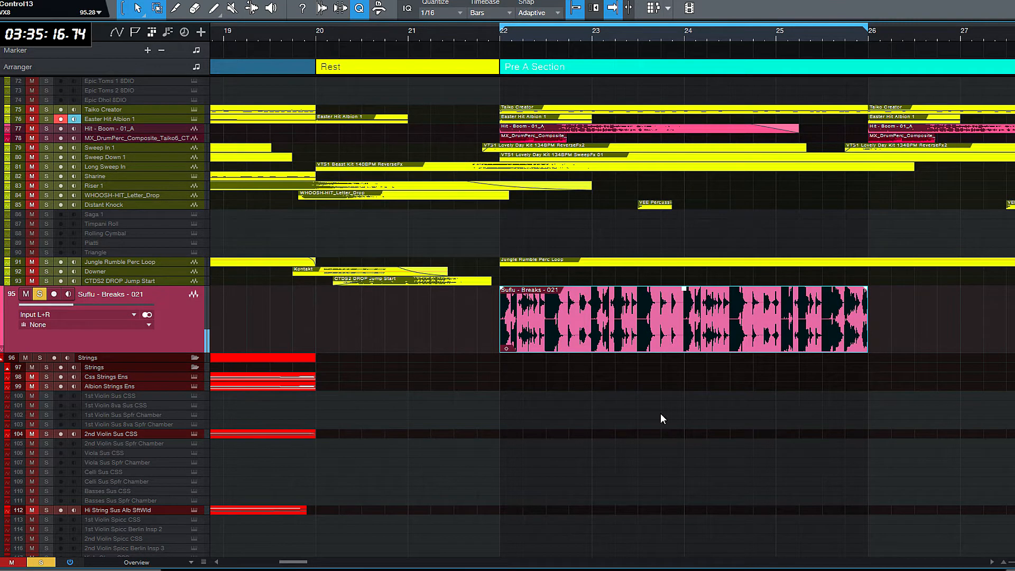
# - Set the Suflu - Breaks - 021 clip's file tempo to 258 and cut off the part beyond about bar 26
pyautogui.rightClick(602, 344)
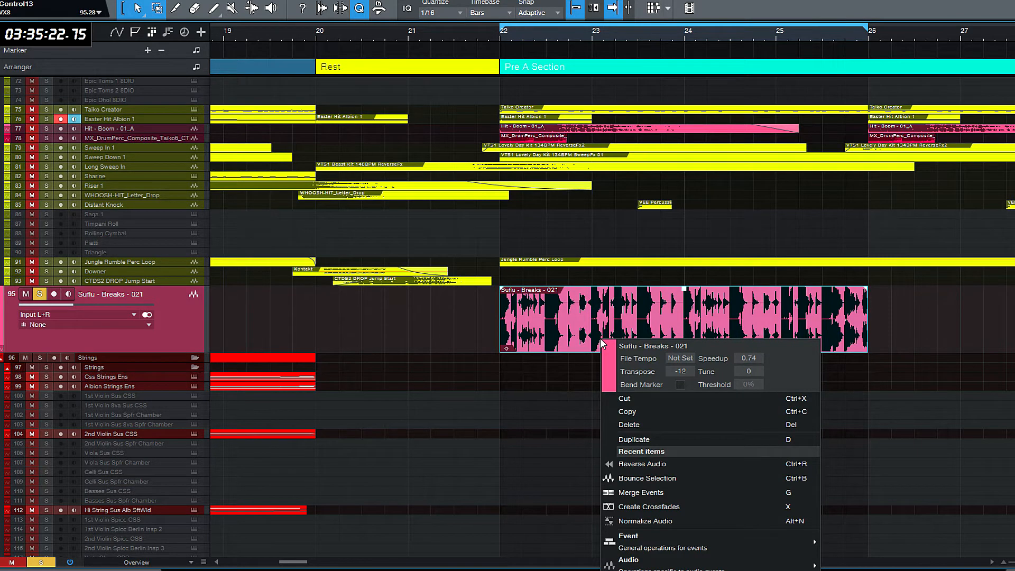
pyautogui.click(680, 359)
pyautogui.write('258')
pyautogui.press('Return')
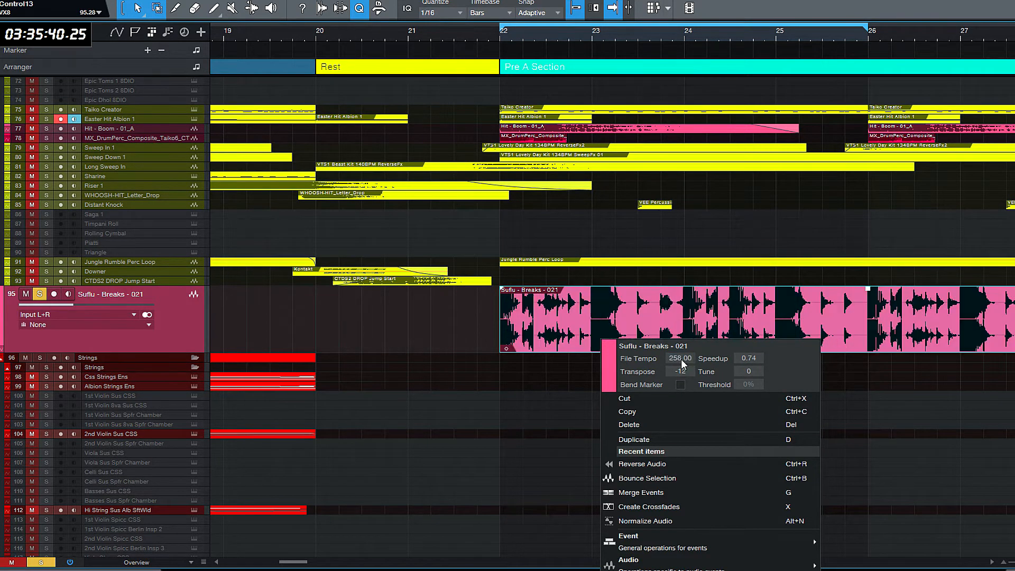
pyautogui.click(519, 398)
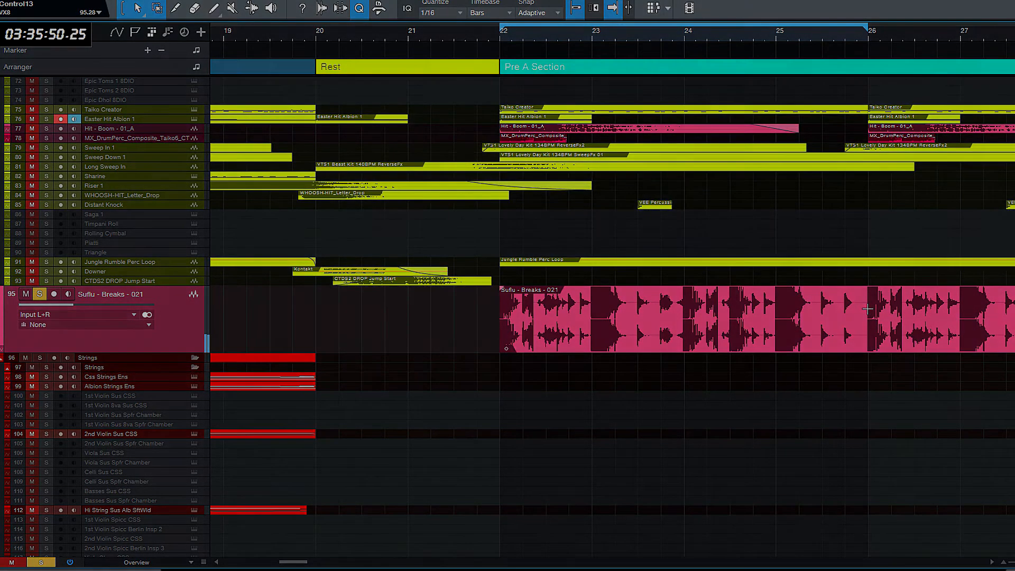
pyautogui.doubleClick(867, 309)
pyautogui.click(892, 340)
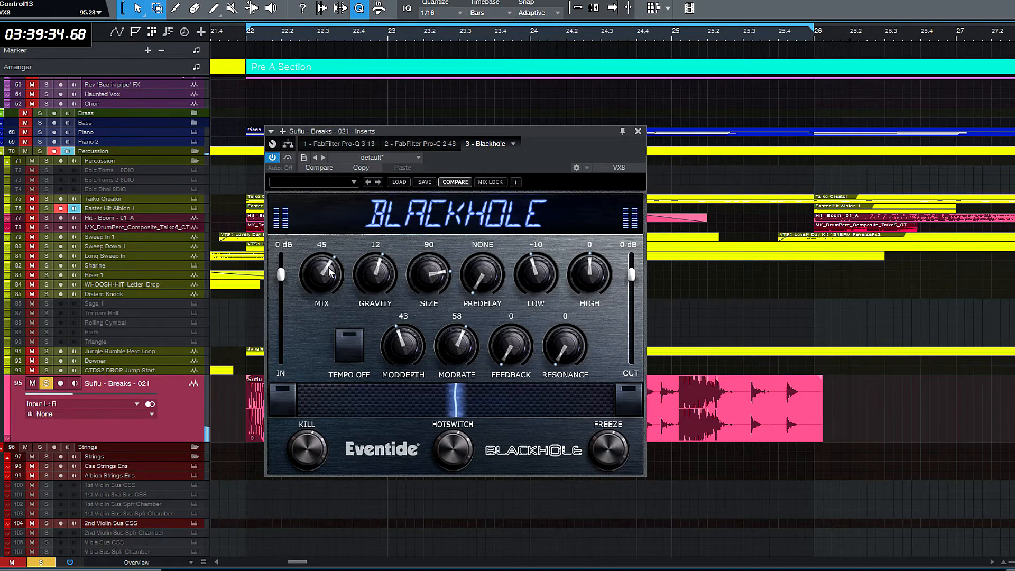
# - Lower the mix of the Eventide Blackhole reverb on the Suflu - Breaks - 021 track slightly
pyautogui.moveTo(328, 271); pyautogui.dragTo(327, 280)
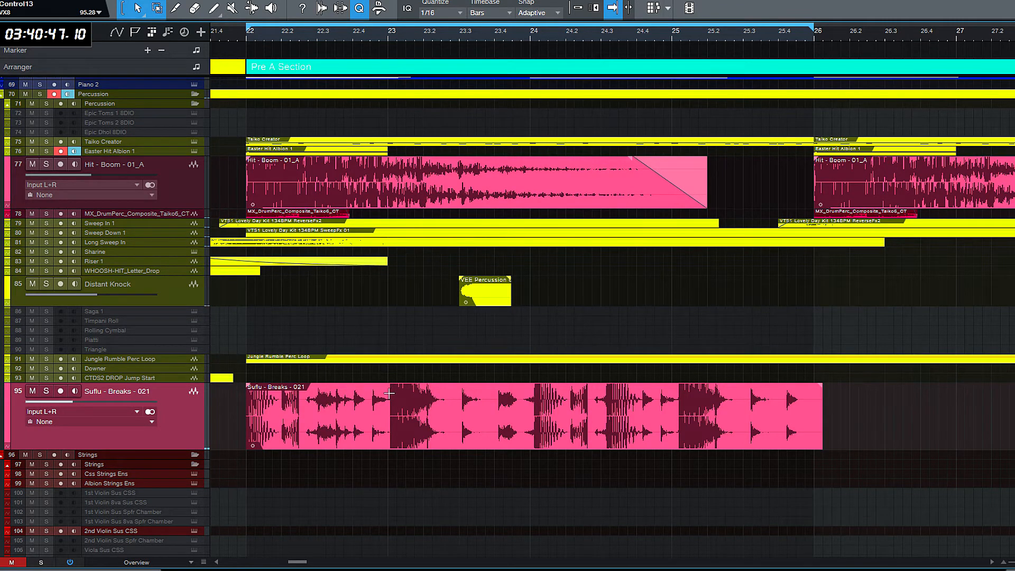
# - Split the Suflu - Breaks - 021 clip at the hit just after bar 23 and delete the part before it
pyautogui.scroll(8, 389, 394)
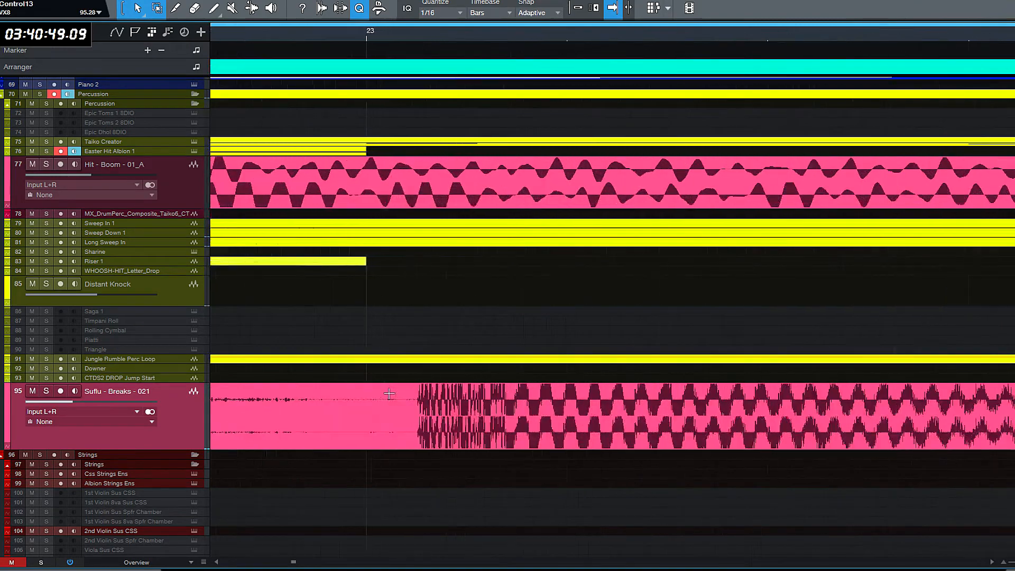
pyautogui.doubleClick(415, 399)
pyautogui.click(362, 426)
pyautogui.press('w')
pyautogui.press('w')
pyautogui.press('w')
pyautogui.press('w')
pyautogui.press('w')
pyautogui.press('w')
pyautogui.press('w')
pyautogui.press('w')
pyautogui.press('w')
pyautogui.press('w')
pyautogui.press('w')
pyautogui.press('w')
pyautogui.press('w')
pyautogui.press('w')
pyautogui.press('w')
pyautogui.press('w')
pyautogui.press('w')
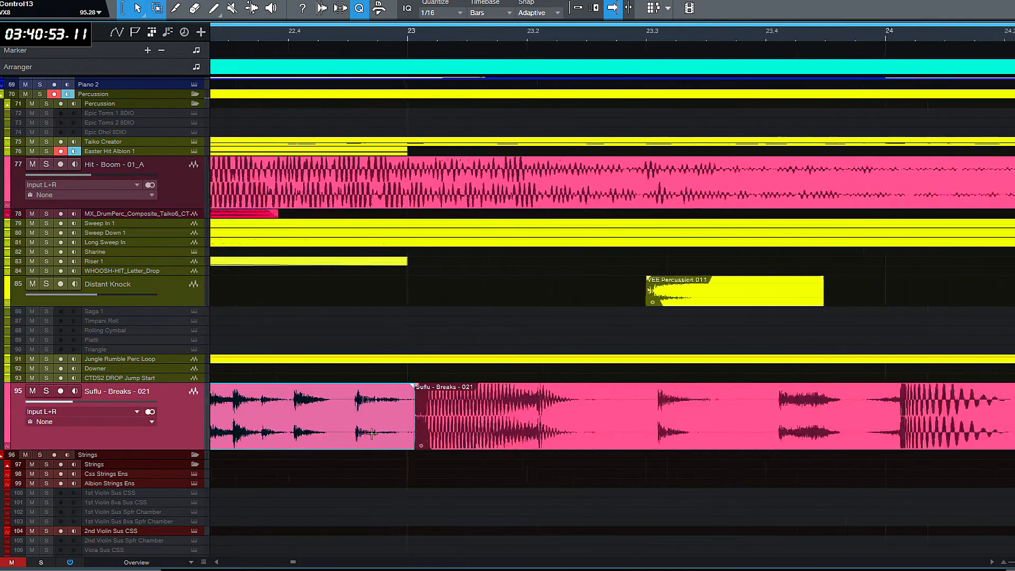
pyautogui.press('Delete')
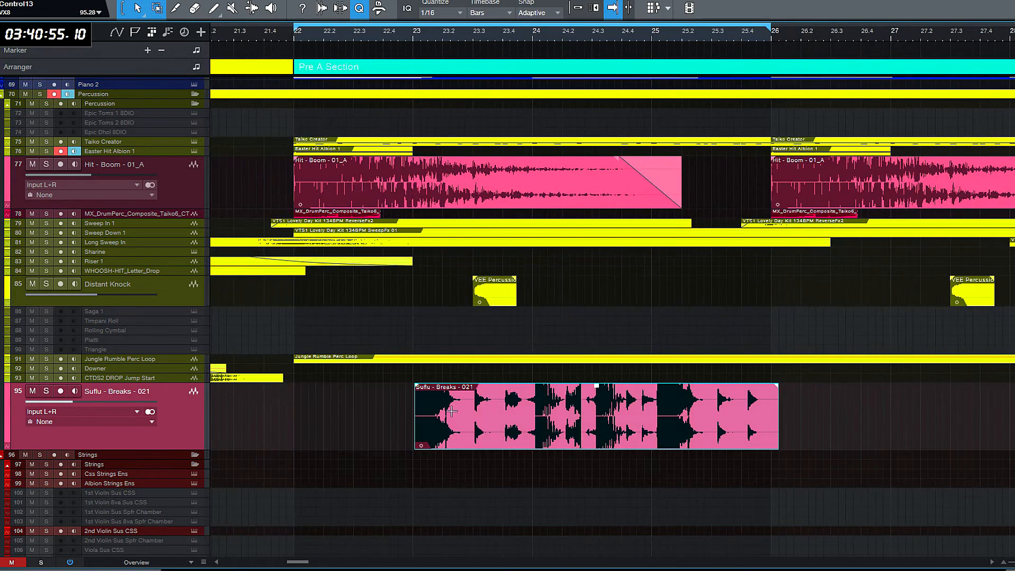
# - Split the Suflu - Breaks - 021 clip at about bar 23.3 and move the remainder to shortly after bar 25
pyautogui.doubleClick(474, 403)
pyautogui.moveTo(516, 442); pyautogui.dragTo(709, 437)
pyautogui.press('e')
pyautogui.press('e')
pyautogui.press('e')
pyautogui.press('e')
pyautogui.press('e')
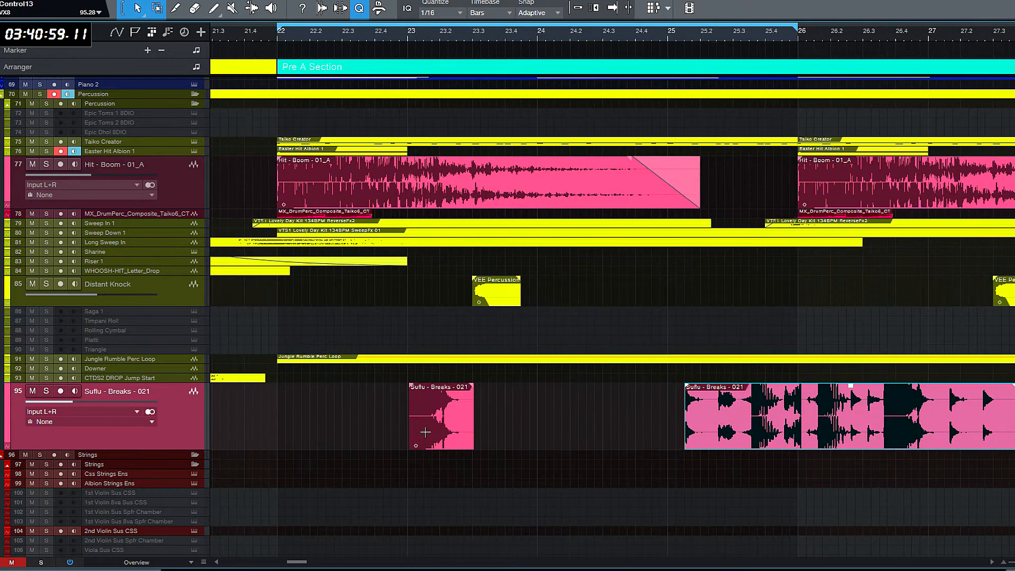
# - Shift the short Suflu - Breaks - 021 hit slightly earlier so it starts exactly on bar 23
pyautogui.press('f')
pyautogui.moveTo(385, 440); pyautogui.dragTo(382, 440)
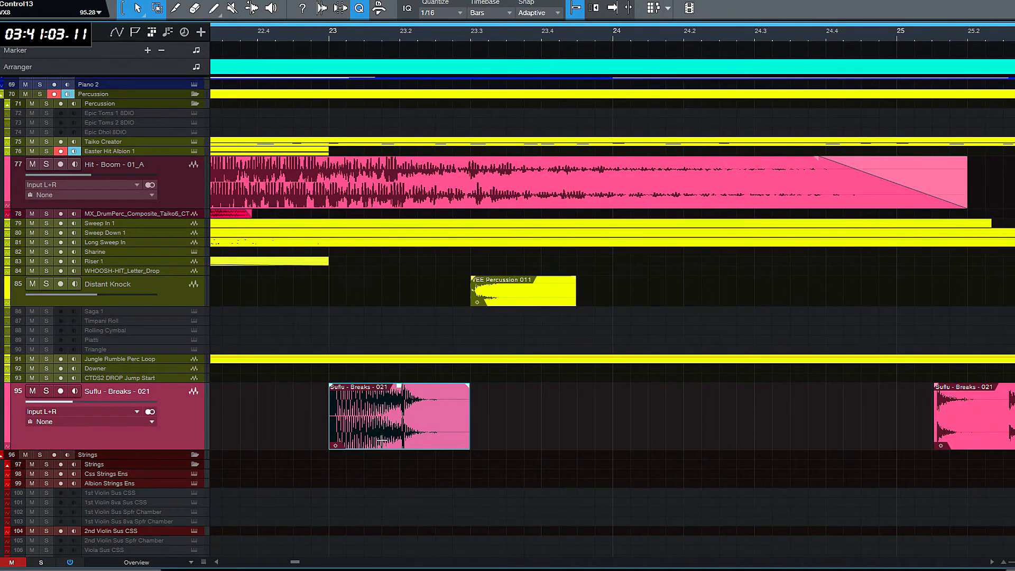
pyautogui.press('w')
pyautogui.press('w')
pyautogui.press('w')
pyautogui.press('w')
pyautogui.press('w')
pyautogui.press('w')
pyautogui.press('w')
pyautogui.press('w')
pyautogui.press('w')
pyautogui.press('w')
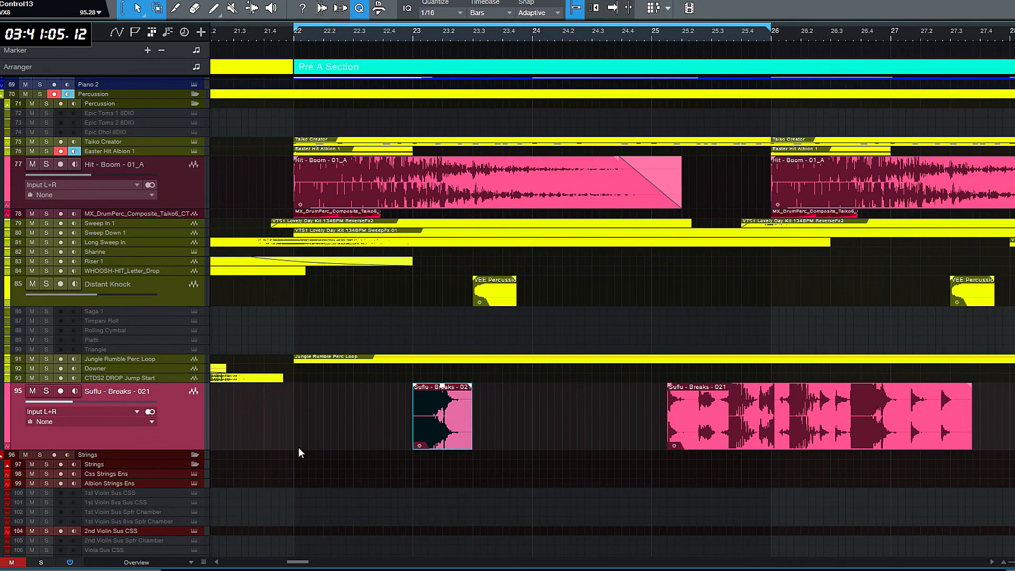
pyautogui.click(337, 474)
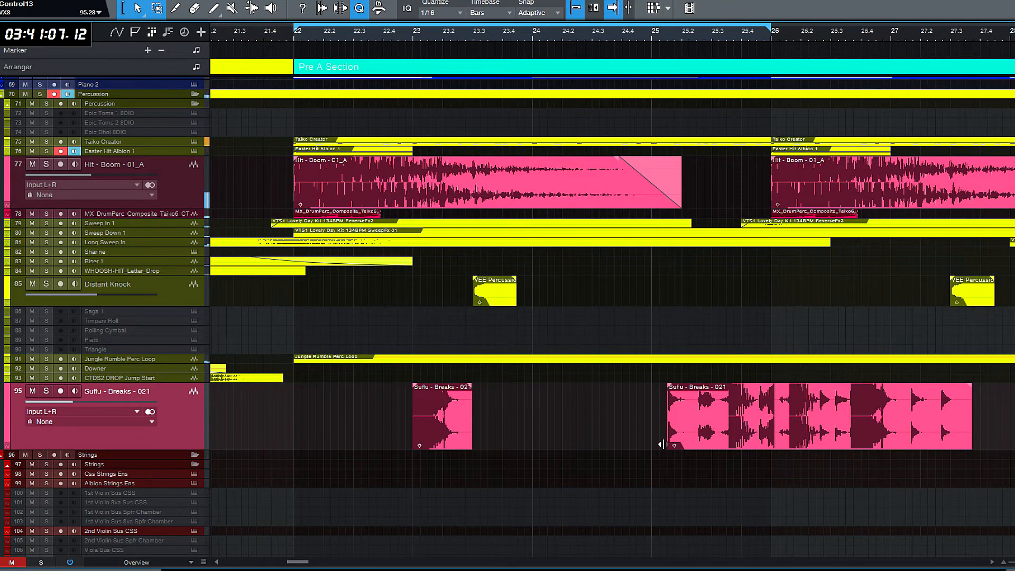
# - Replace the leftover Suflu - Breaks - 021 piece near bar 25 with a copy of the bar 23 hit and unsolo the track
pyautogui.click(748, 434)
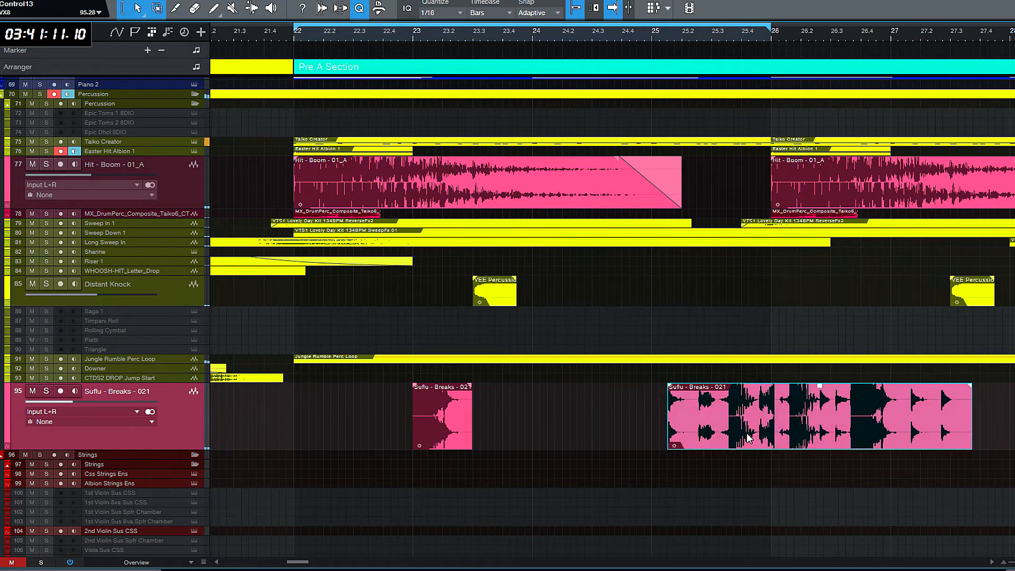
pyautogui.press('Delete')
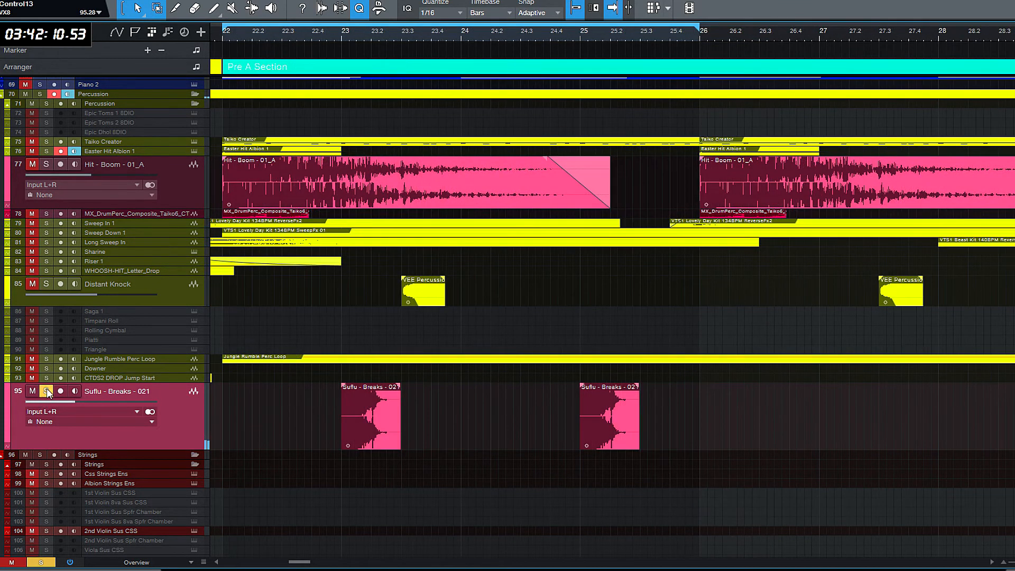
pyautogui.click(46, 391)
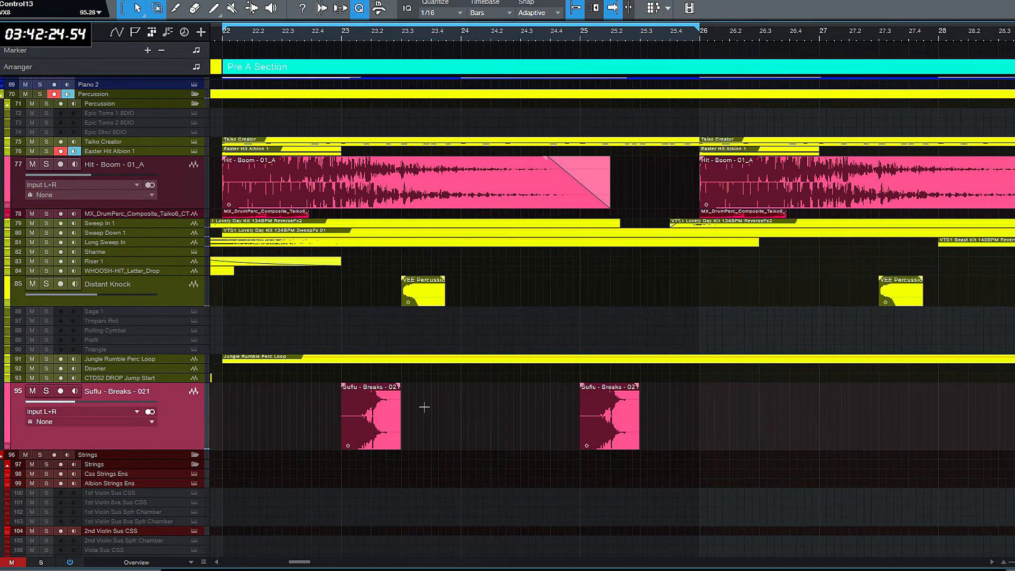
# - Solo the Suflu - Breaks - 021 track and add a short fade-out at the end of the bar 23 hit
pyautogui.click(46, 391)
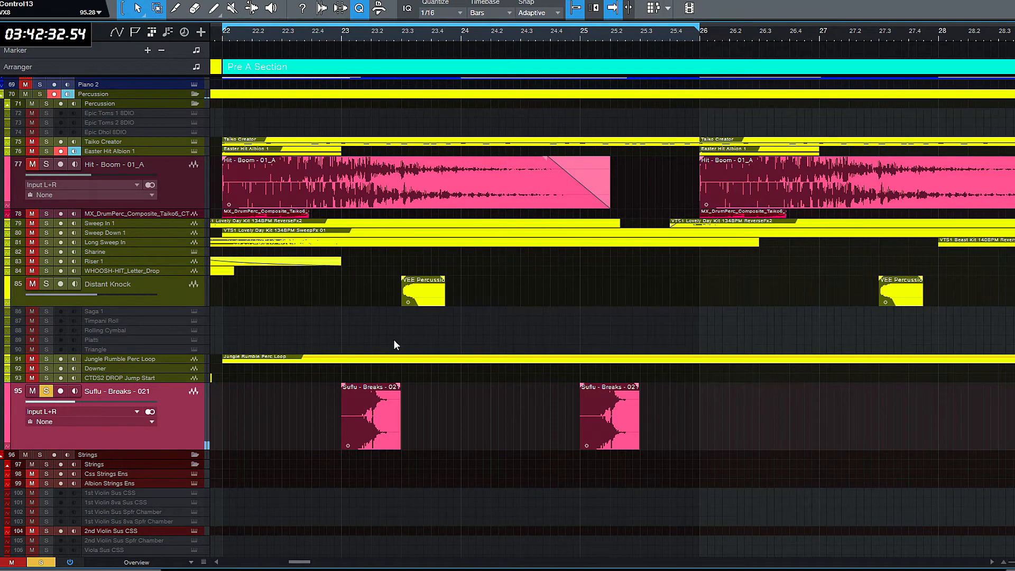
pyautogui.scroll(6, 393, 340)
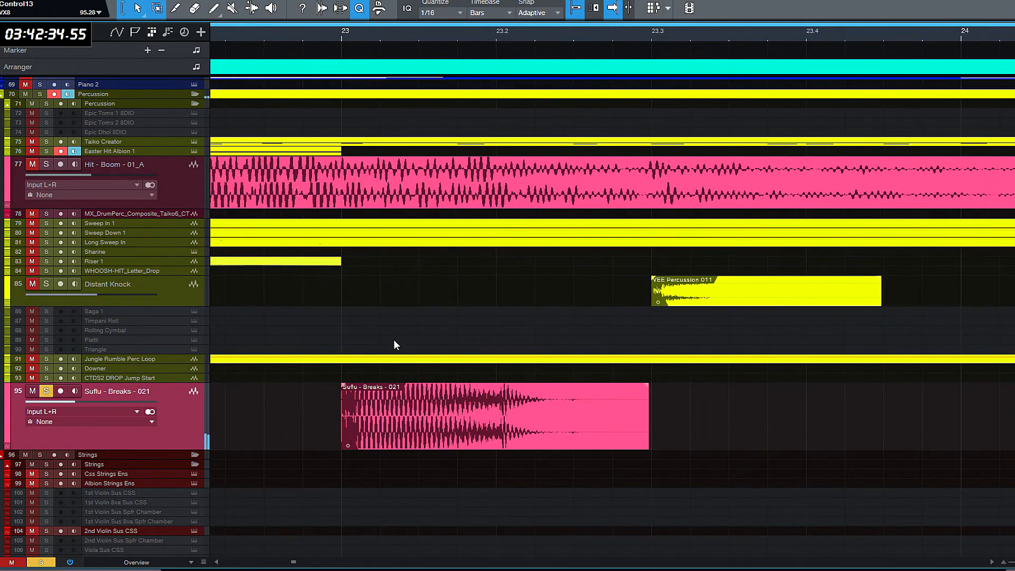
pyautogui.moveTo(648, 389); pyautogui.dragTo(642, 390)
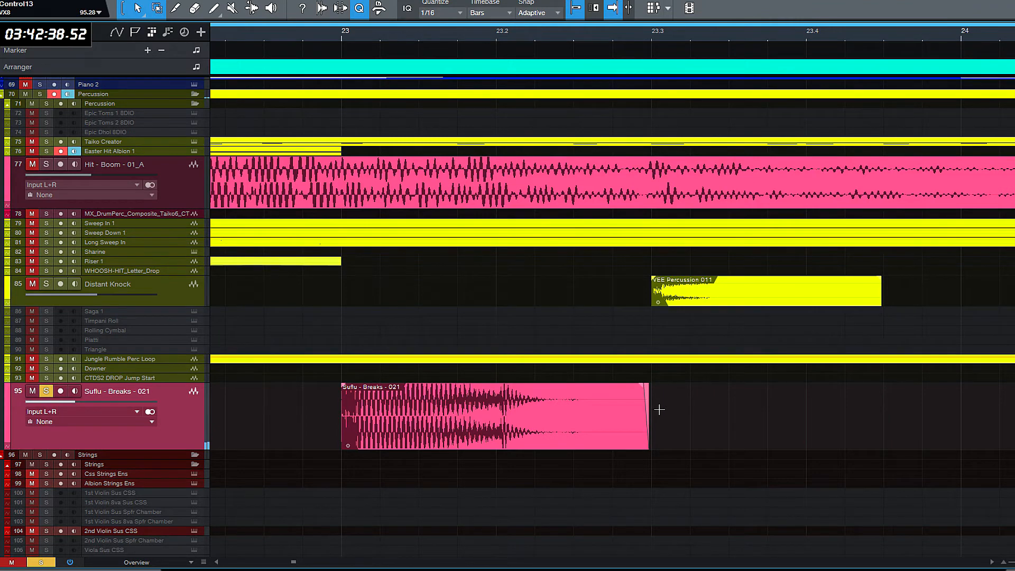
pyautogui.scroll(-4, 659, 410)
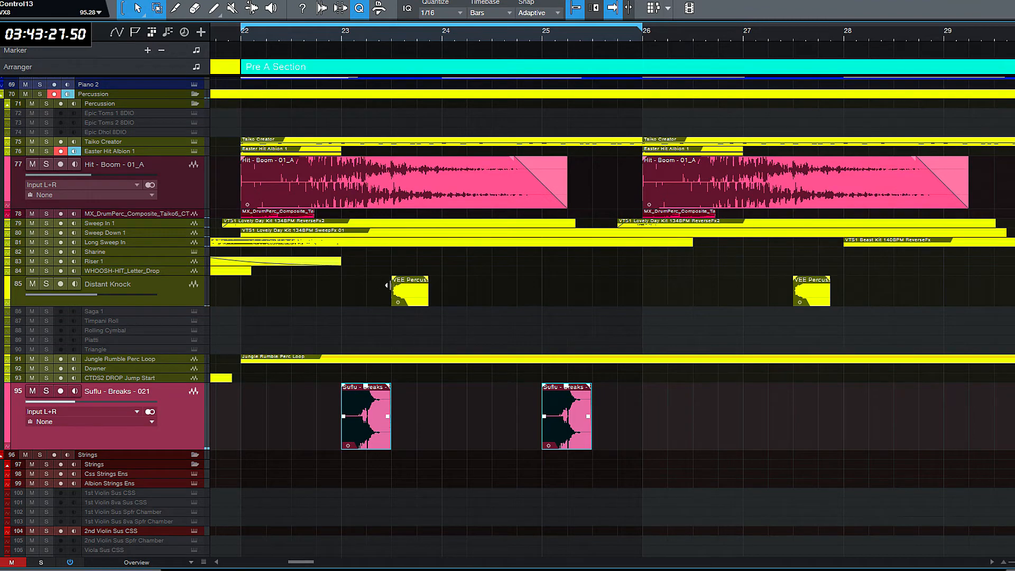
pyautogui.click(344, 305)
pyautogui.keyDown('ctrl'); pyautogui.scroll(5, 344, 306); pyautogui.keyUp('ctrl')
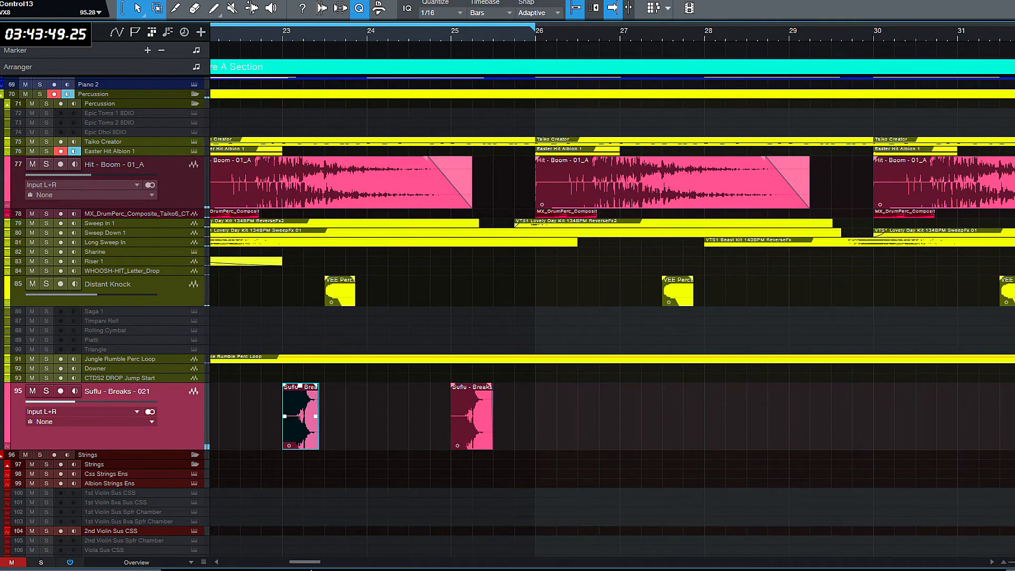
pyautogui.press('w')
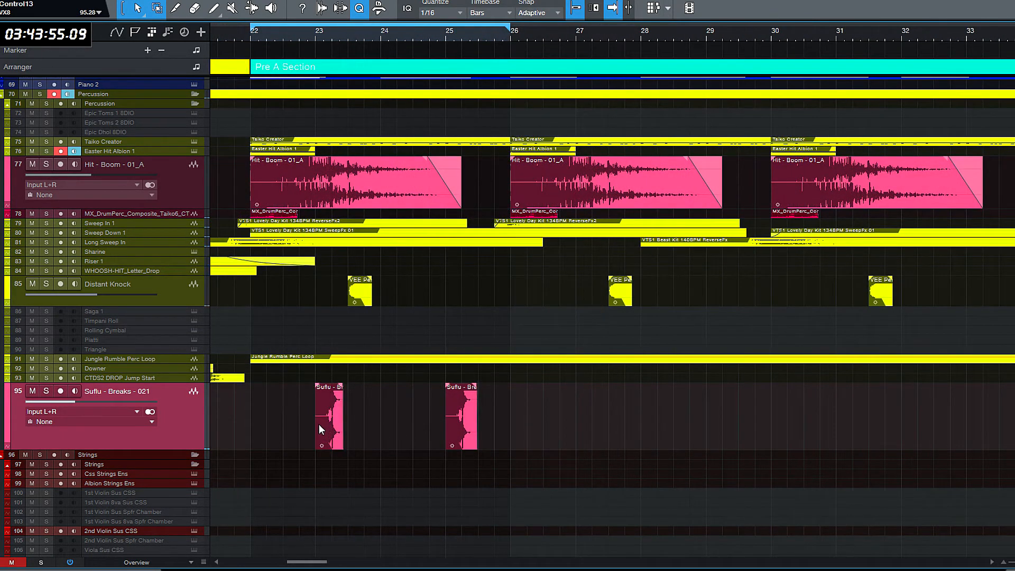
# - Duplicate the two Suflu - Breaks - 021 hits across the Pre A Section, placing copies at bars 27, 29, 31, 33 and 35
pyautogui.click(319, 424)
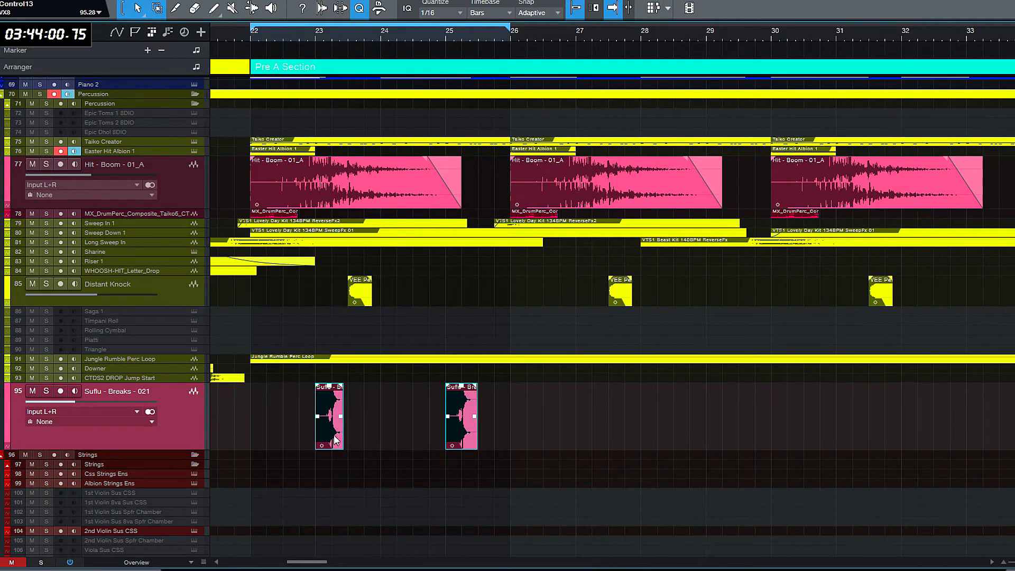
pyautogui.press('f')
pyautogui.hotkey('ctrl', 'v')
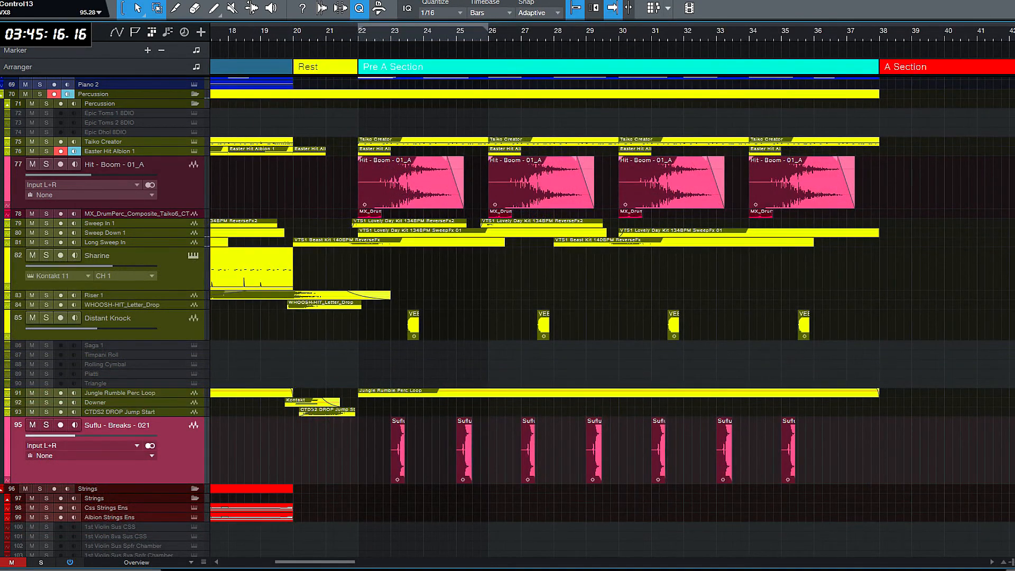
# - Examine the percussion plan tracks for the Pre A Section and return to the working percussion tracks
pyautogui.scroll(15, 471, 286)
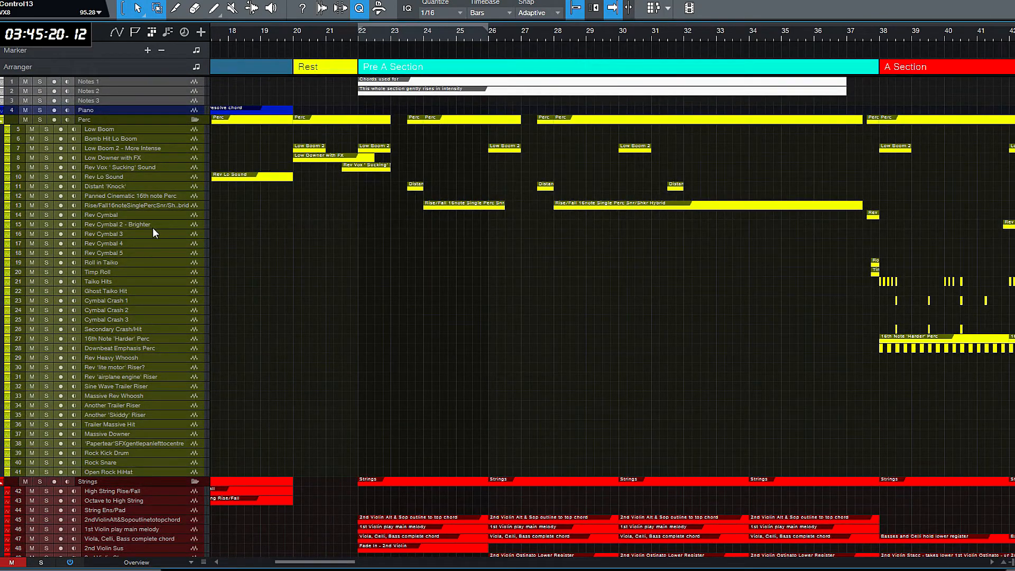
pyautogui.moveTo(153, 210)
pyautogui.mouseDown()
pyautogui.moveTo(168, 281)
pyautogui.moveTo(158, 214)
pyautogui.mouseUp()
pyautogui.scroll(-15, 508, 317)
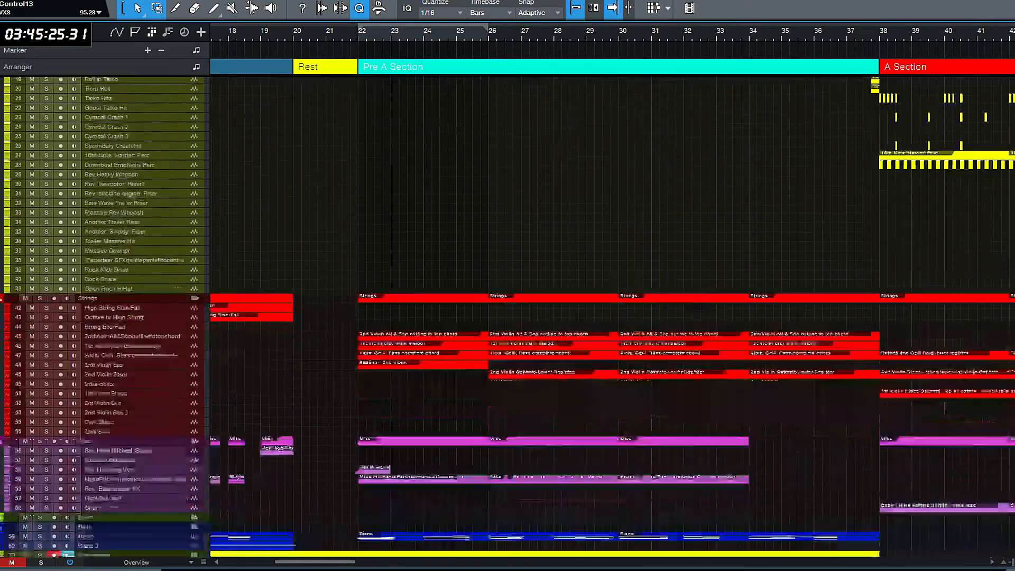
pyautogui.scroll(1, 355, 267)
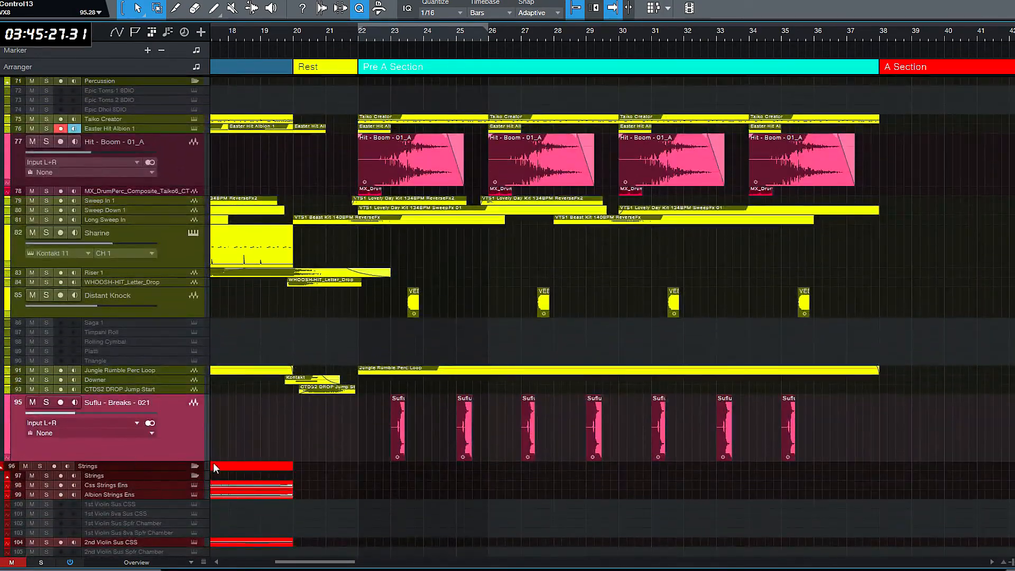
pyautogui.click(175, 257)
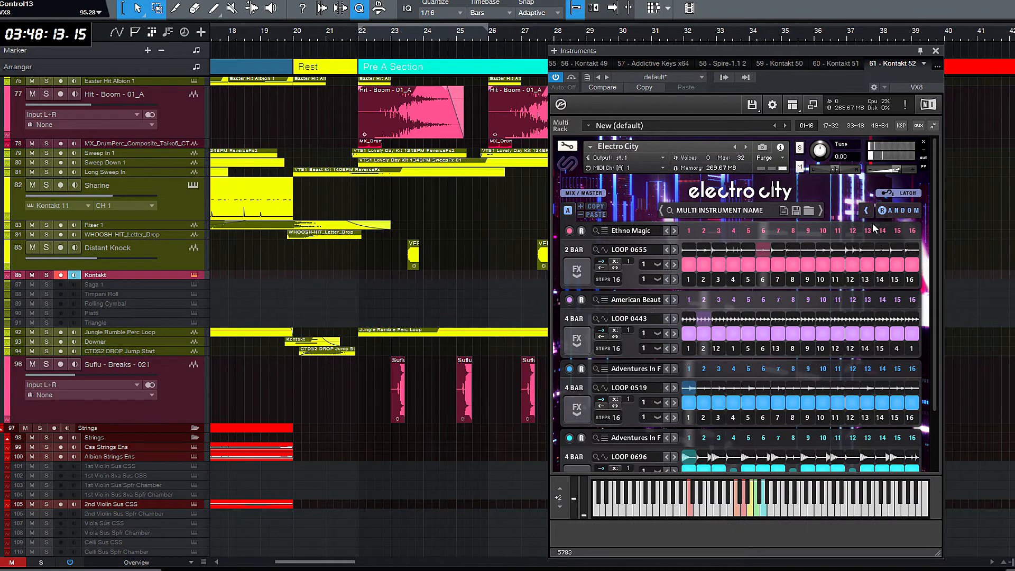
# - Filter the Electro City multis by the Cinematic, Pulsing and Organic tags and load H1dden Pr0cess
pyautogui.click(735, 211)
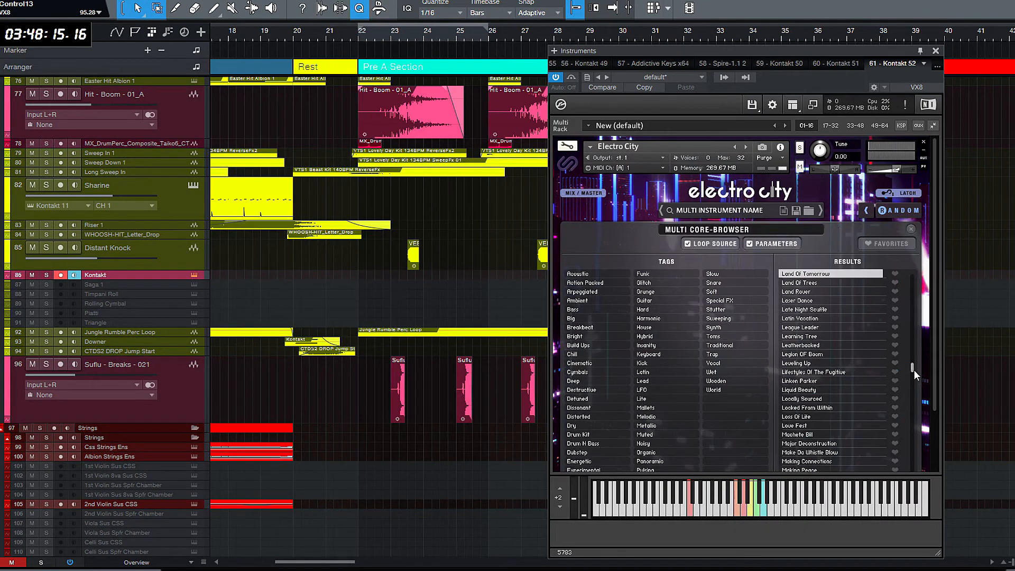
pyautogui.scroll(3, 912, 367)
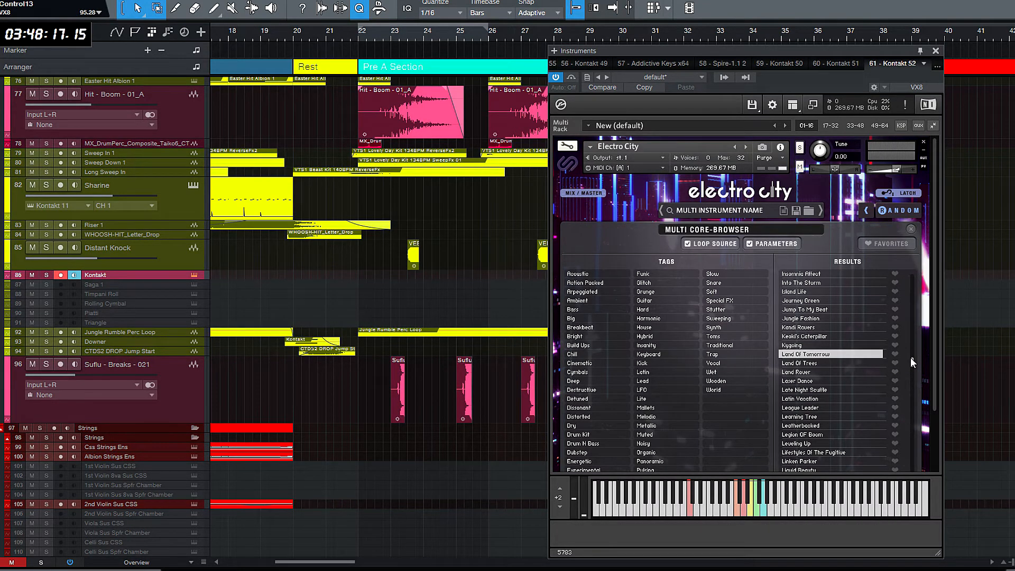
pyautogui.click(588, 365)
pyautogui.scroll(-1, 635, 365)
pyautogui.click(653, 430)
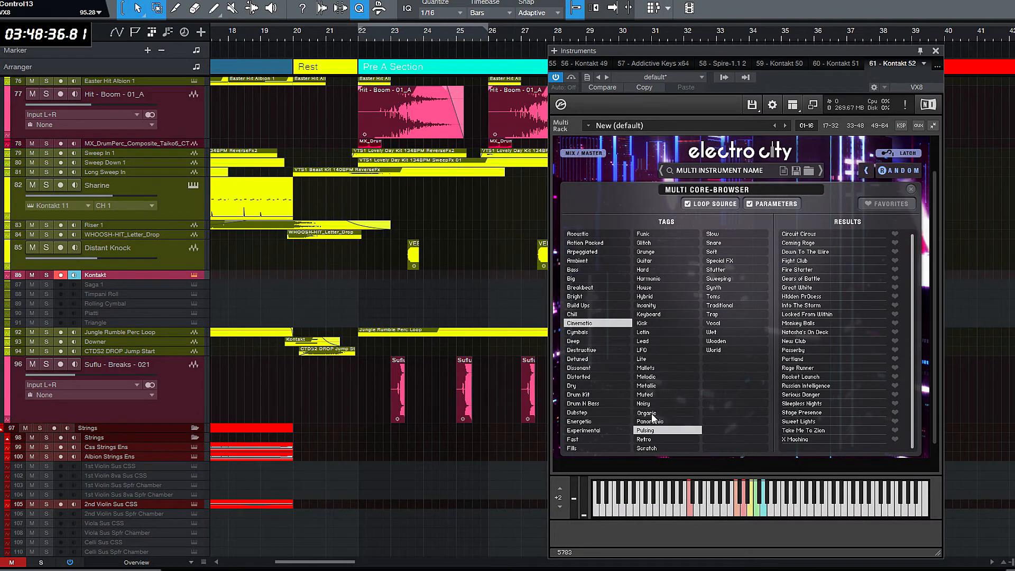
pyautogui.click(652, 415)
pyautogui.click(823, 239)
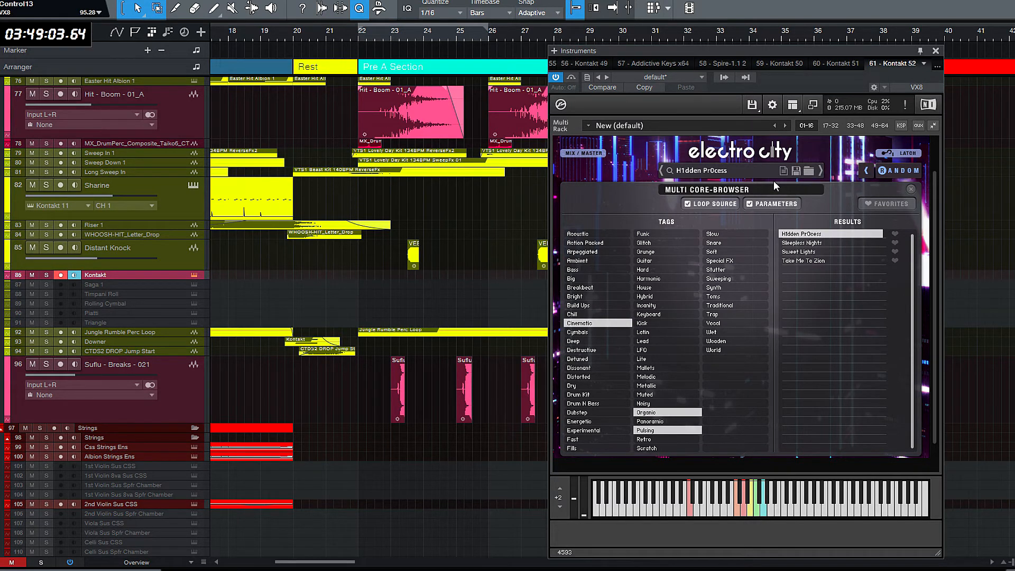
# - Try the Take Me To Zion multi during playback and clear the Organic, Pulsing and Cinematic tag filters
pyautogui.press('space')
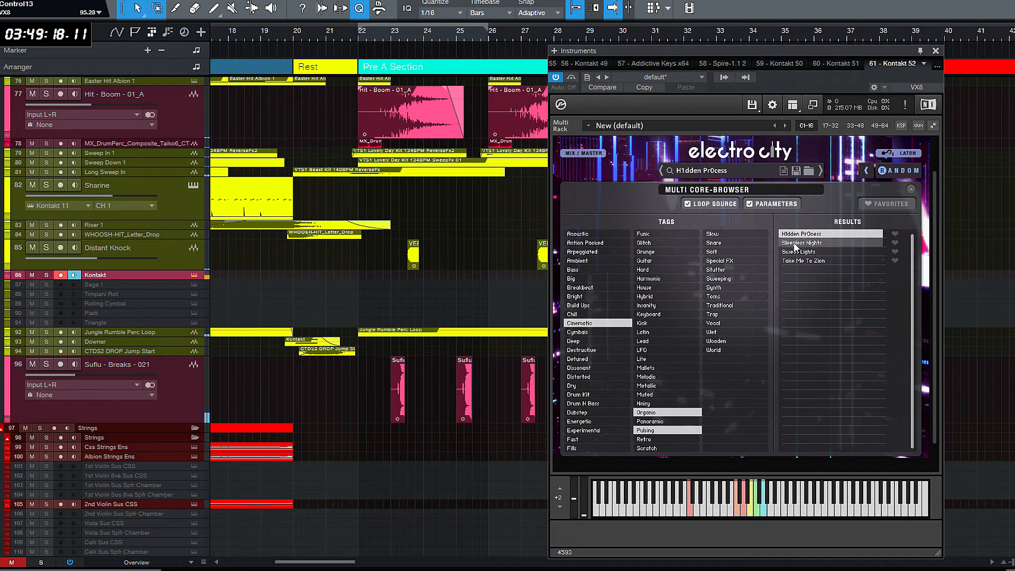
pyautogui.click(815, 261)
pyautogui.click(650, 413)
pyautogui.click(658, 429)
pyautogui.click(580, 325)
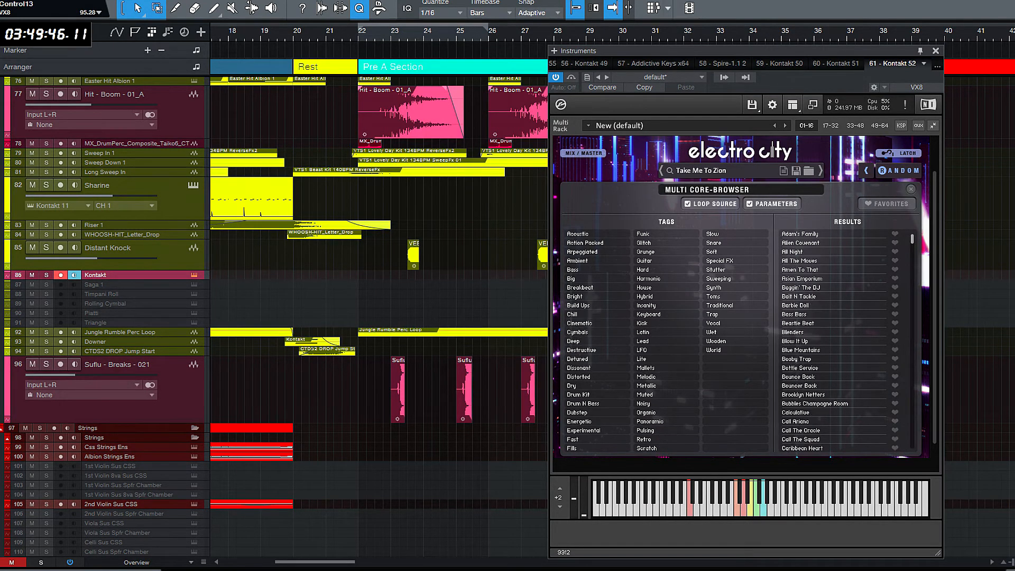
# - Load the X Machine multi, record it on the Kontakt track from bar 22 to 24 and enlarge the track
pyautogui.moveTo(912, 237); pyautogui.dragTo(912, 534)
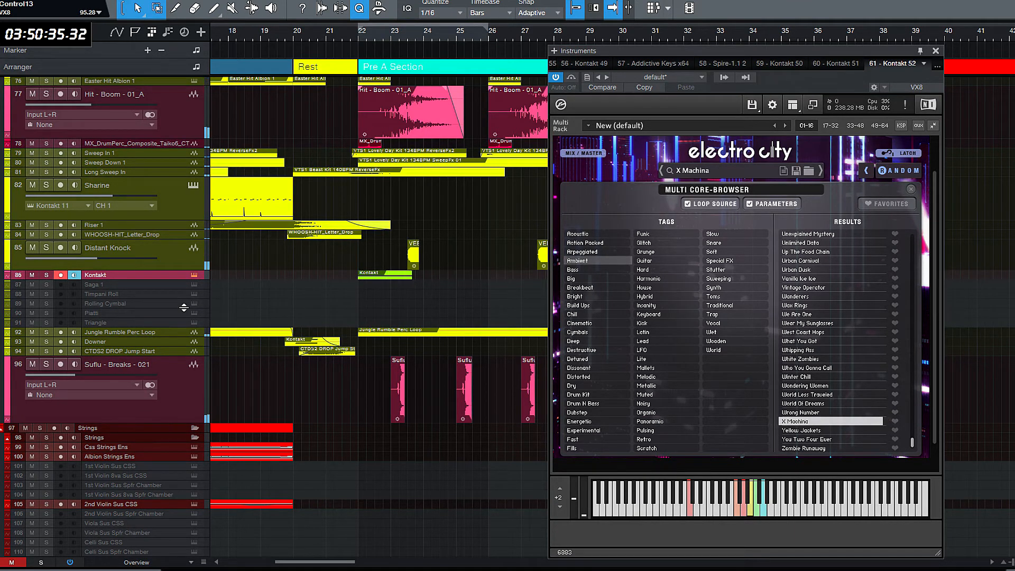
pyautogui.press('space')
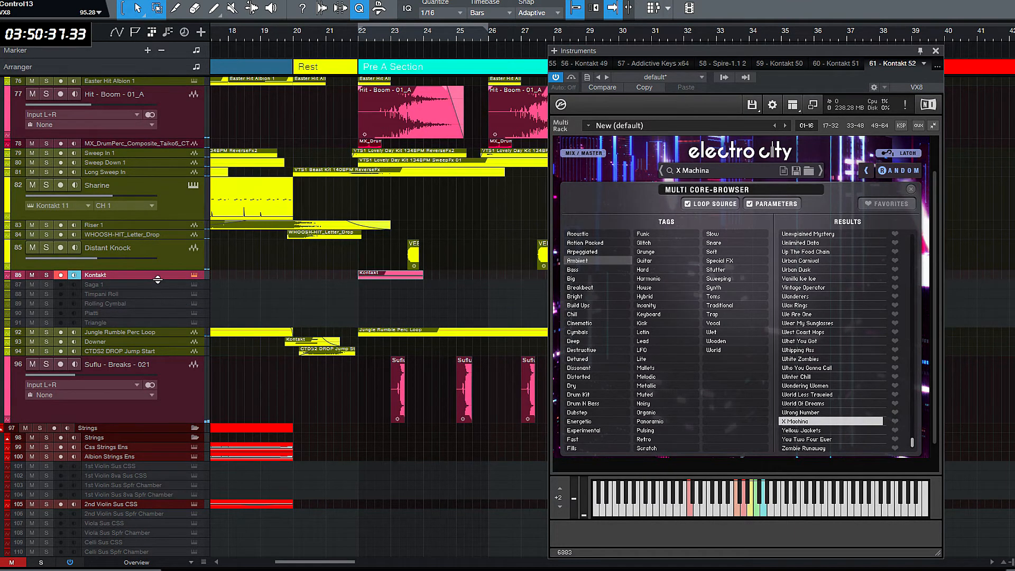
pyautogui.moveTo(158, 279); pyautogui.dragTo(182, 338)
pyautogui.press('e')
pyautogui.press('e')
pyautogui.press('e')
pyautogui.press('e')
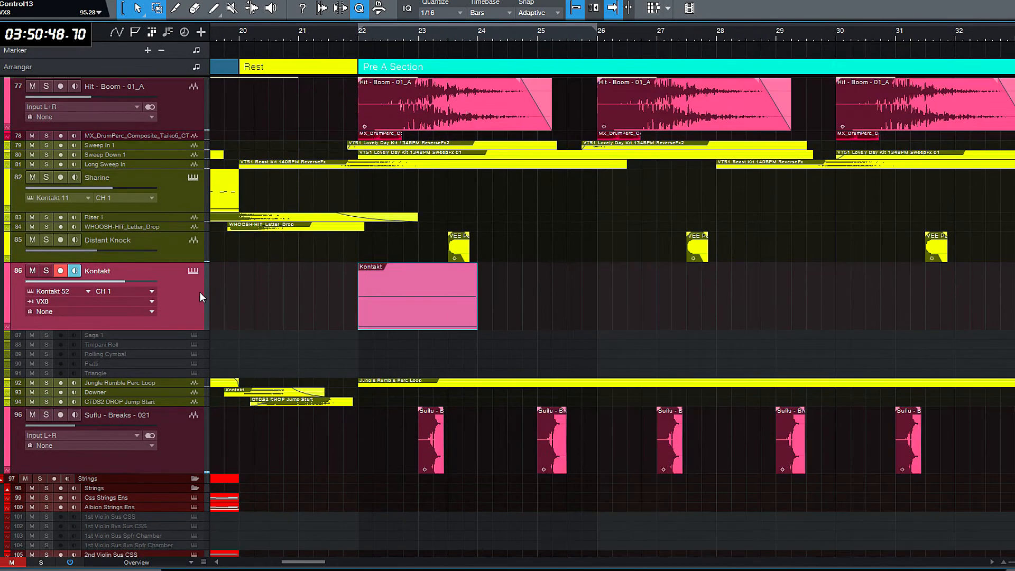
# - Transform the recorded Kontakt track into an audio track and shape the fade-out of the rendered clip
pyautogui.rightClick(169, 305)
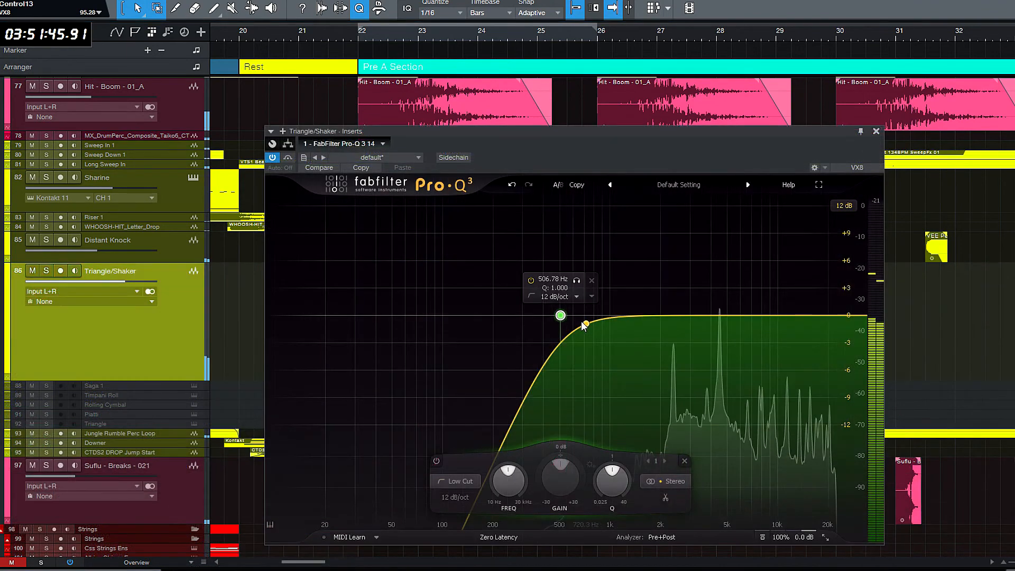
pyautogui.moveTo(585, 321); pyautogui.dragTo(614, 317)
pyautogui.moveTo(721, 316); pyautogui.dragTo(720, 281)
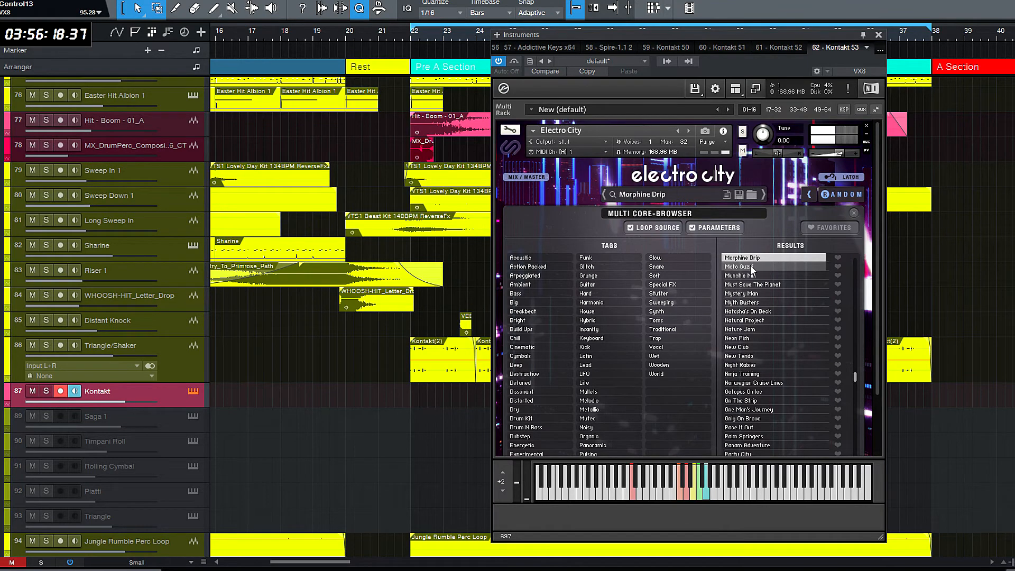
# - Close the Electro City window, record a clip on the new Kontakt track from bar 22 and trim its end to bar 26
pyautogui.click(879, 35)
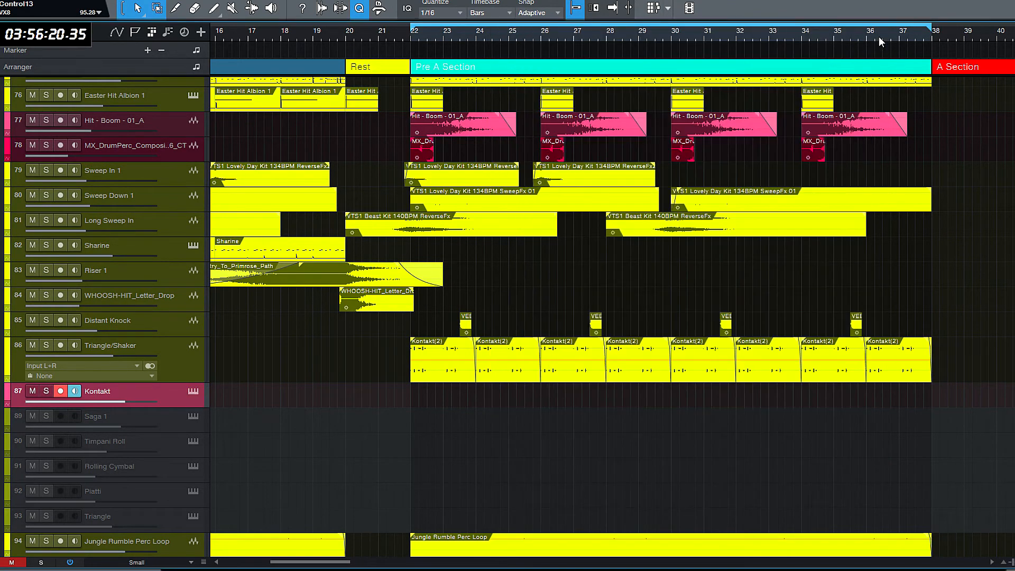
pyautogui.press('f')
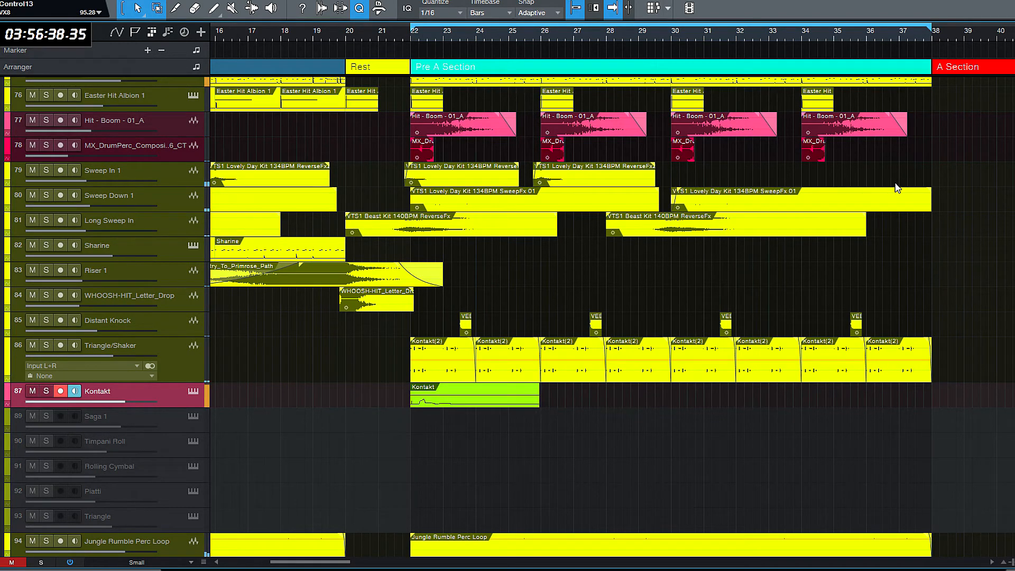
pyautogui.press('space')
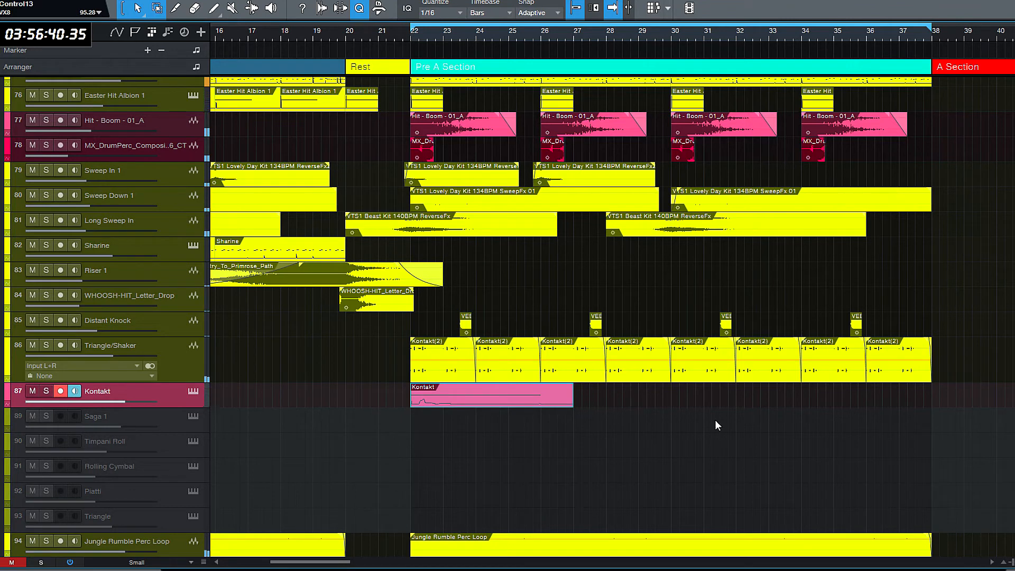
pyautogui.moveTo(574, 405); pyautogui.dragTo(540, 402)
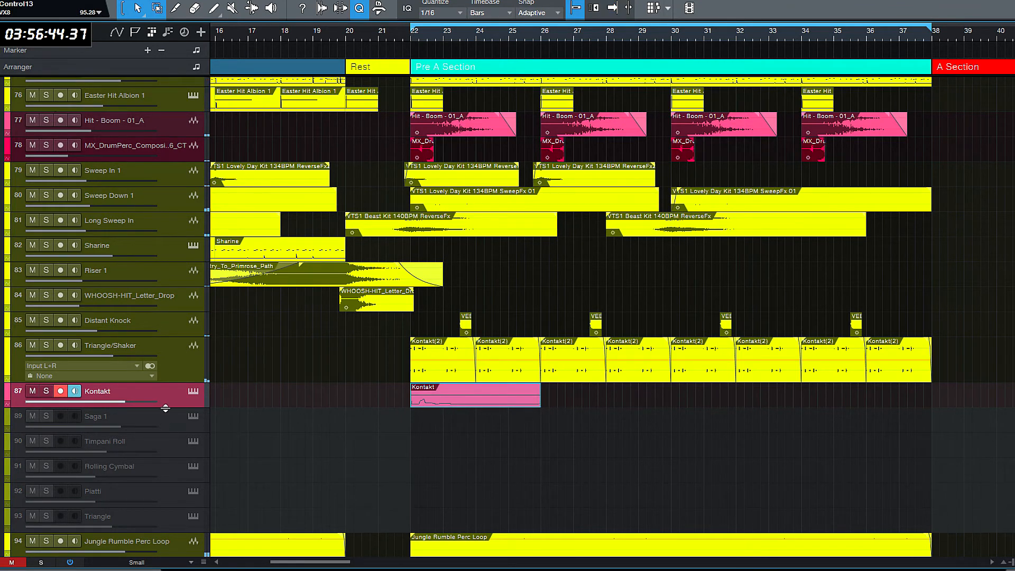
# - Transform the second Kontakt track into an audio track, rendering inserts and preserving the instrument track state
pyautogui.moveTo(166, 408); pyautogui.dragTo(170, 443)
pyautogui.press('space')
pyautogui.rightClick(179, 422)
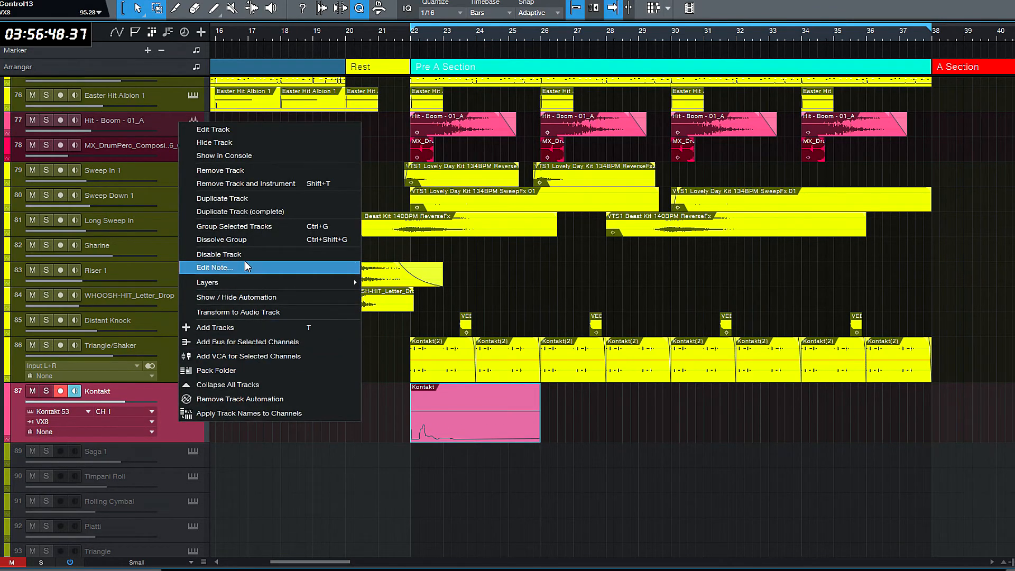
pyautogui.click(254, 312)
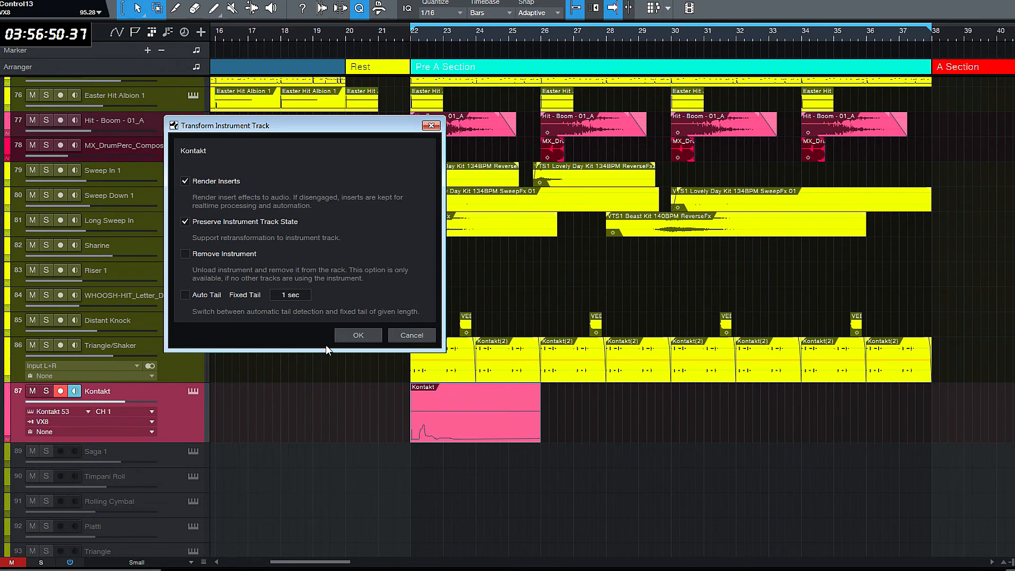
pyautogui.click(358, 335)
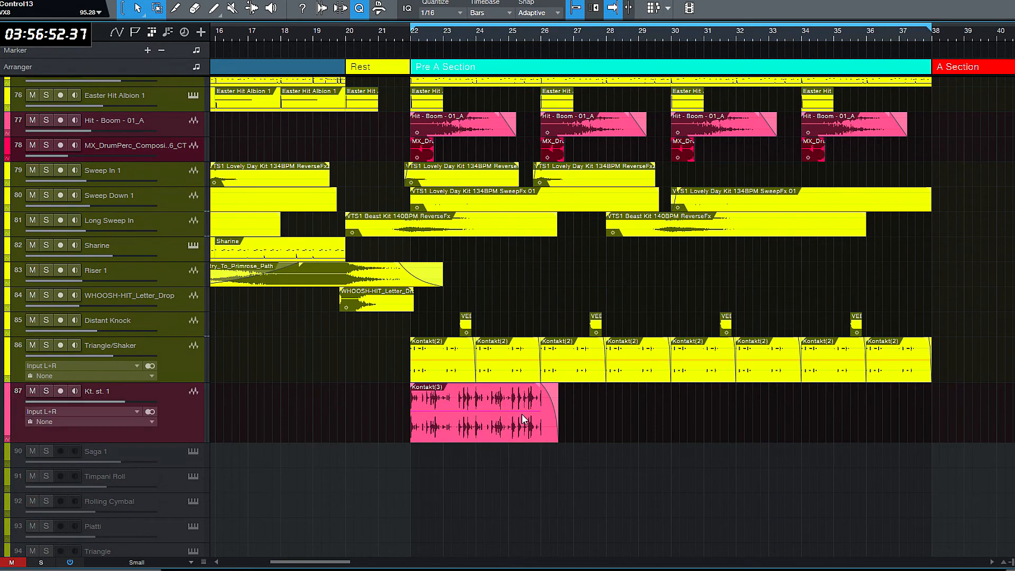
pyautogui.click(182, 420)
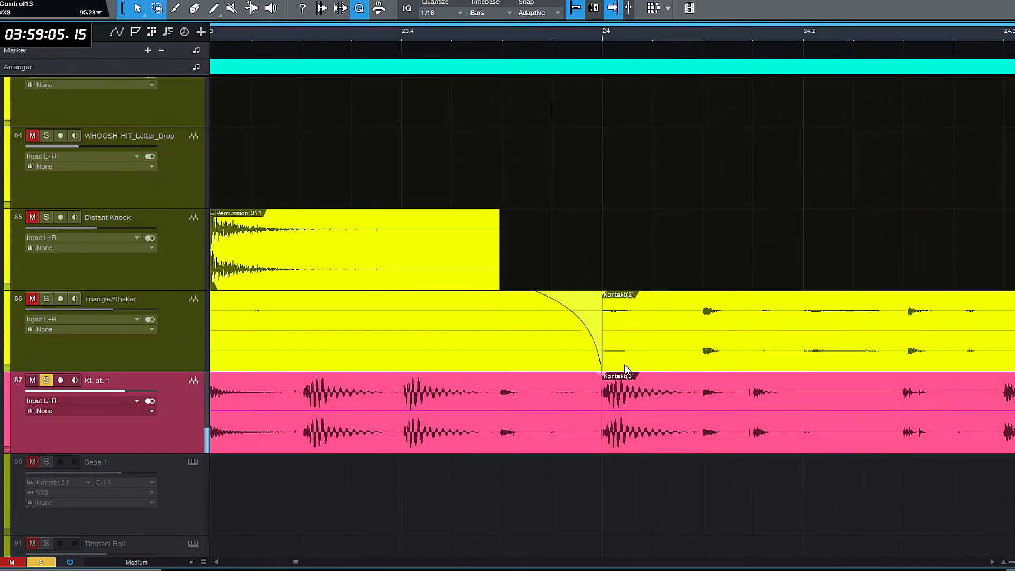
# - Delete the Kontakt(3) clips starting at bars 26 and 30 on the Kt. st. 1 track
pyautogui.hscroll(5, 625, 364)
pyautogui.scroll(-4, 625, 365)
pyautogui.scroll(-5, 625, 365)
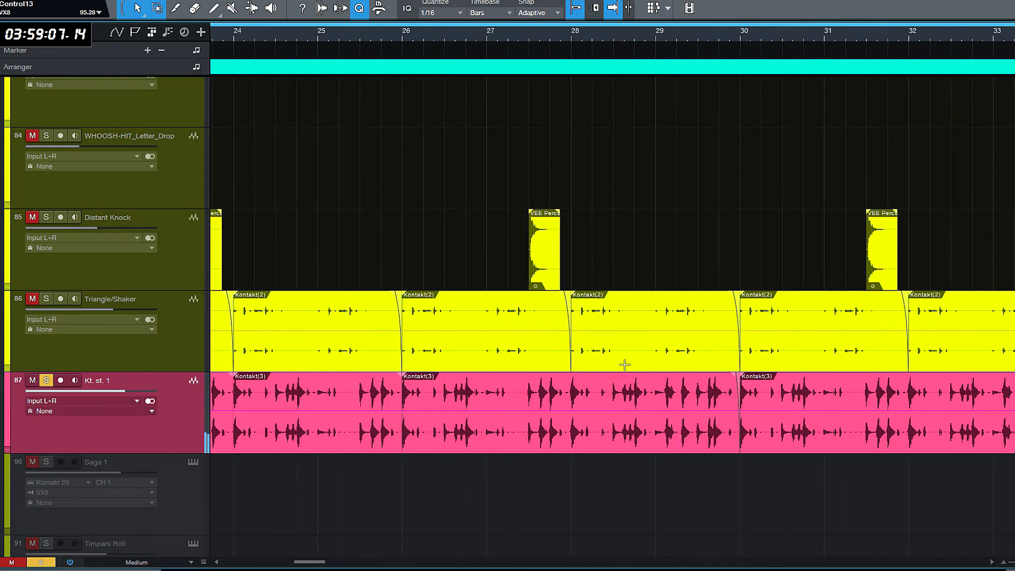
pyautogui.click(500, 448)
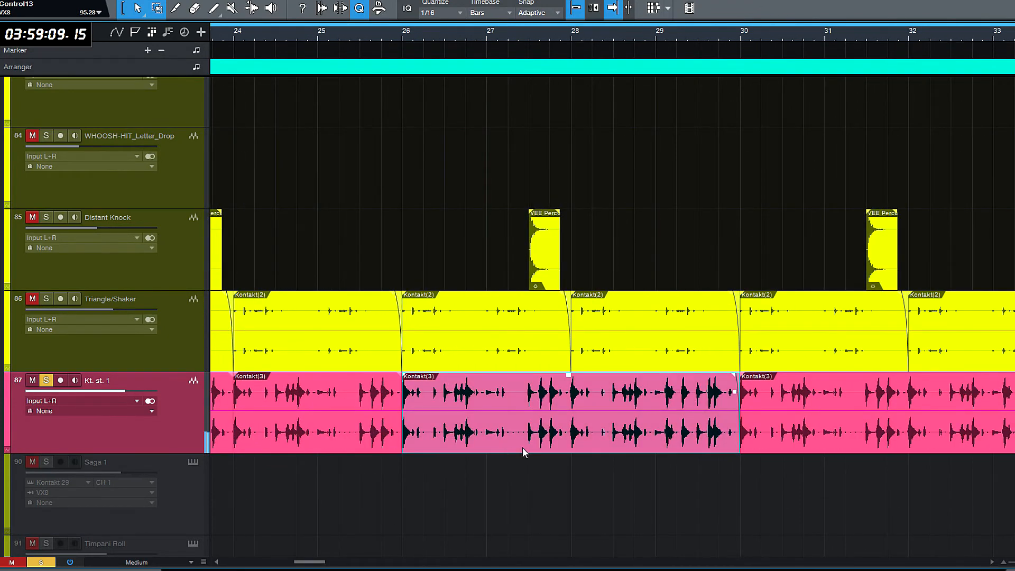
pyautogui.press('Delete')
pyautogui.click(861, 432)
pyautogui.press('Delete')
pyautogui.hscroll(-3, 924, 433)
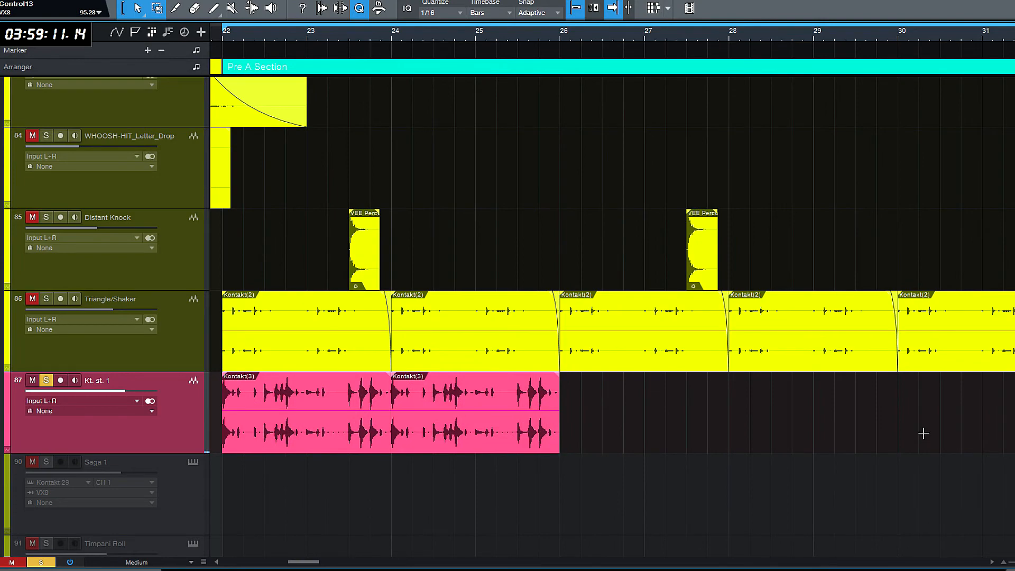
pyautogui.scroll(-3, 924, 432)
pyautogui.scroll(-1, 925, 434)
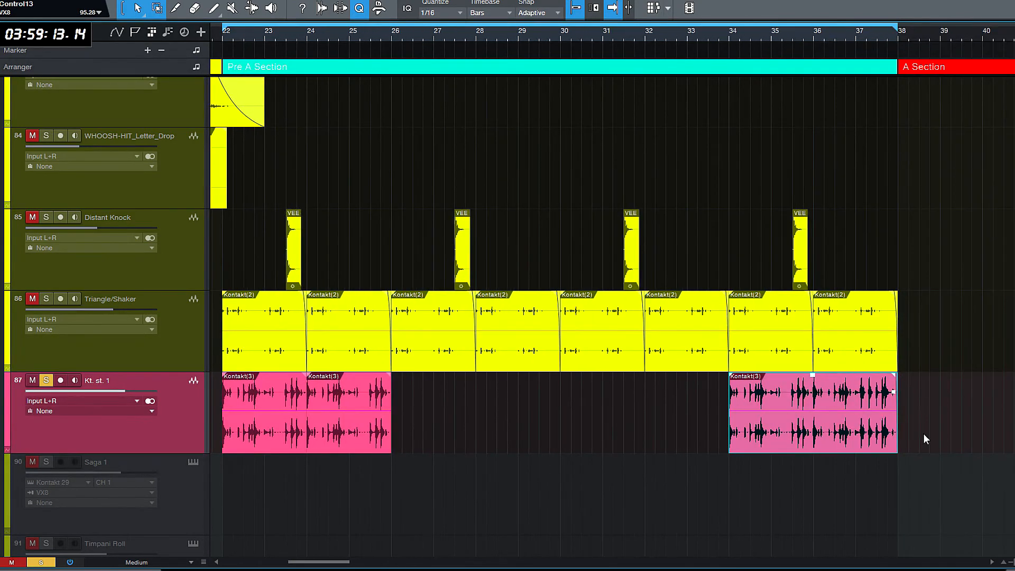
# - Delete the remaining Kontakt(3) clips between bars 34 and 38 on the Kt. st. 1 track
pyautogui.click(732, 451)
pyautogui.press('Delete')
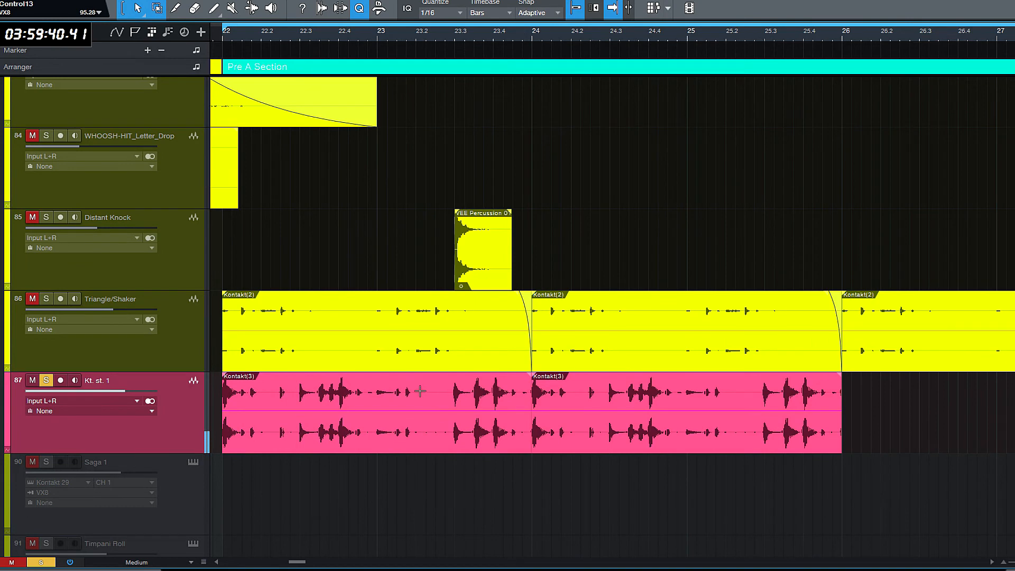
# - Split the first Kontakt(3) clip at 23.2, 23.3 and 23.4 and remove the piece between 23.3 and 23.4
pyautogui.click(419, 391)
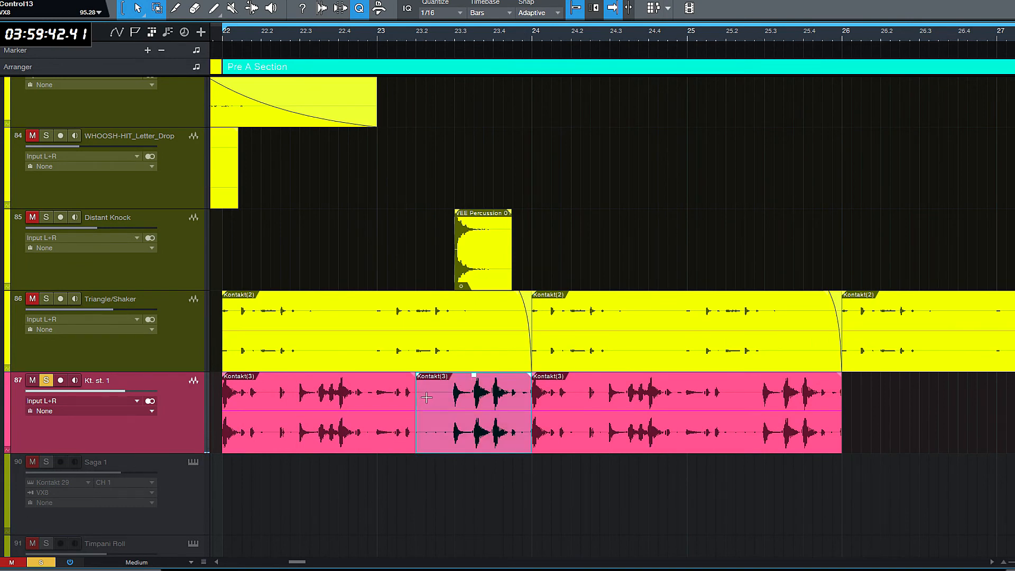
pyautogui.keyDown('alt'); pyautogui.click(454, 396); pyautogui.keyUp('alt')
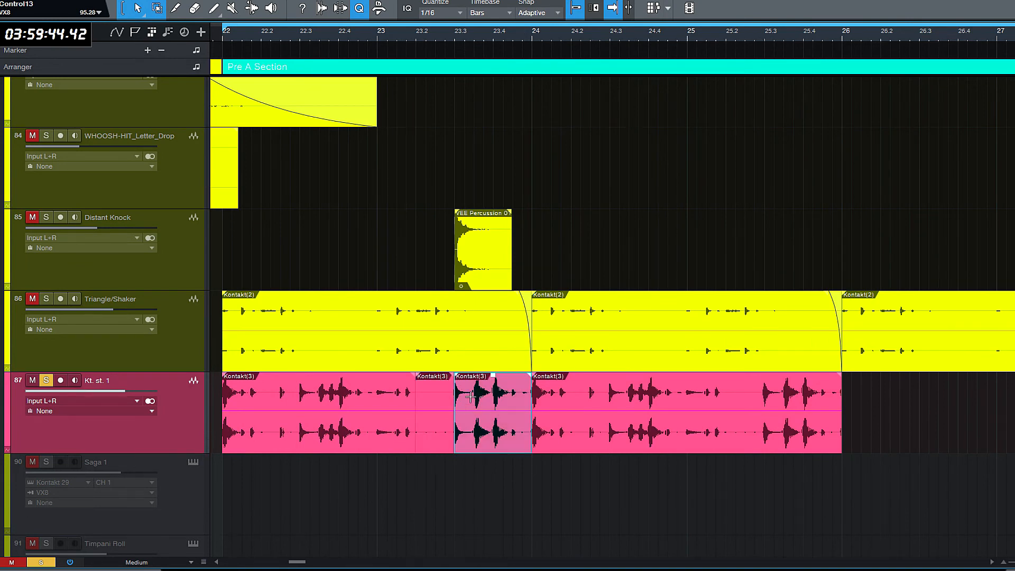
pyautogui.keyDown('alt'); pyautogui.click(493, 402); pyautogui.keyUp('alt')
pyautogui.click(480, 423)
pyautogui.hotkey('alt', 'Right')
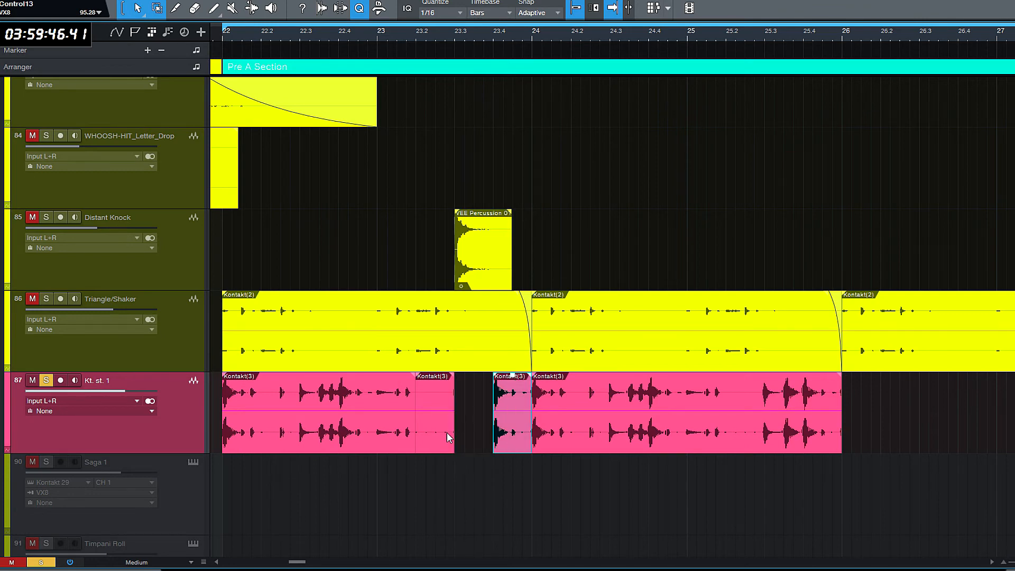
# - Duplicate the quiet Kontakt(3) piece at 23.2 into the gap between 23.3 and 23.4
pyautogui.click(421, 444)
pyautogui.click(420, 483)
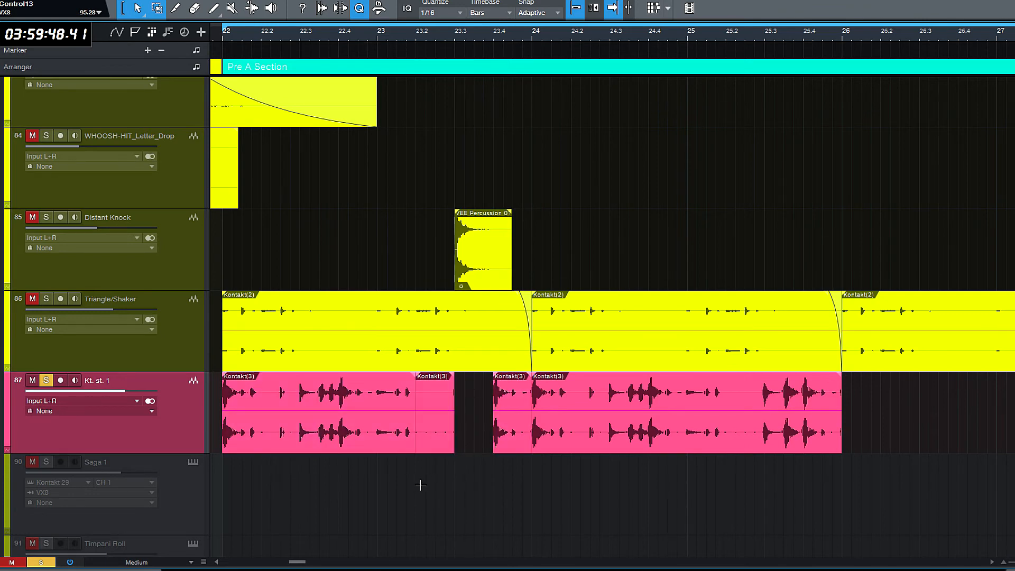
pyautogui.click(442, 445)
pyautogui.hotkey('ctrl', 'd')
pyautogui.click(404, 482)
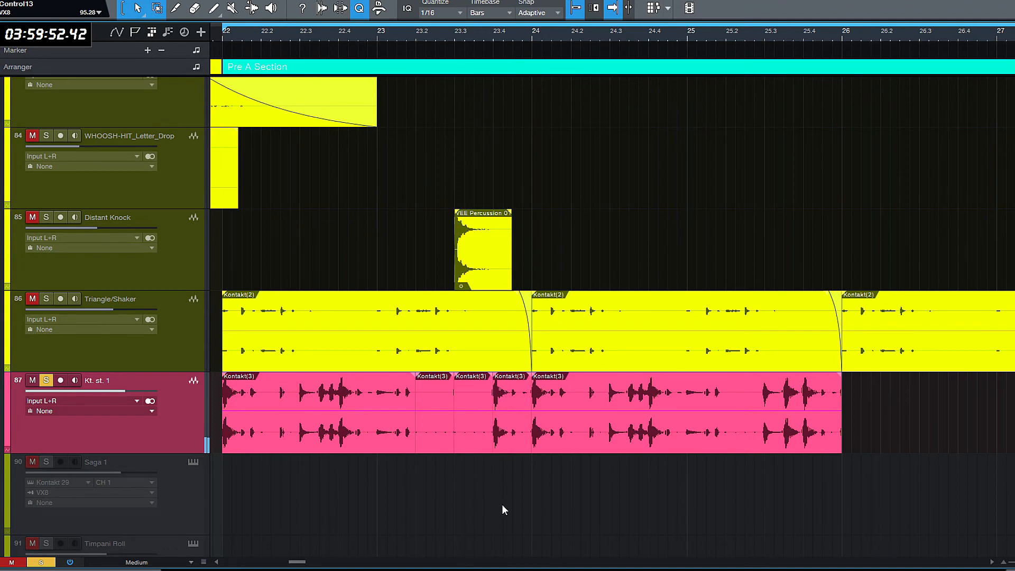
# - Add short crossfades at the 23.3 and 23.2 cuts between the Kontakt(3) pieces
pyautogui.scroll(10, 450, 471)
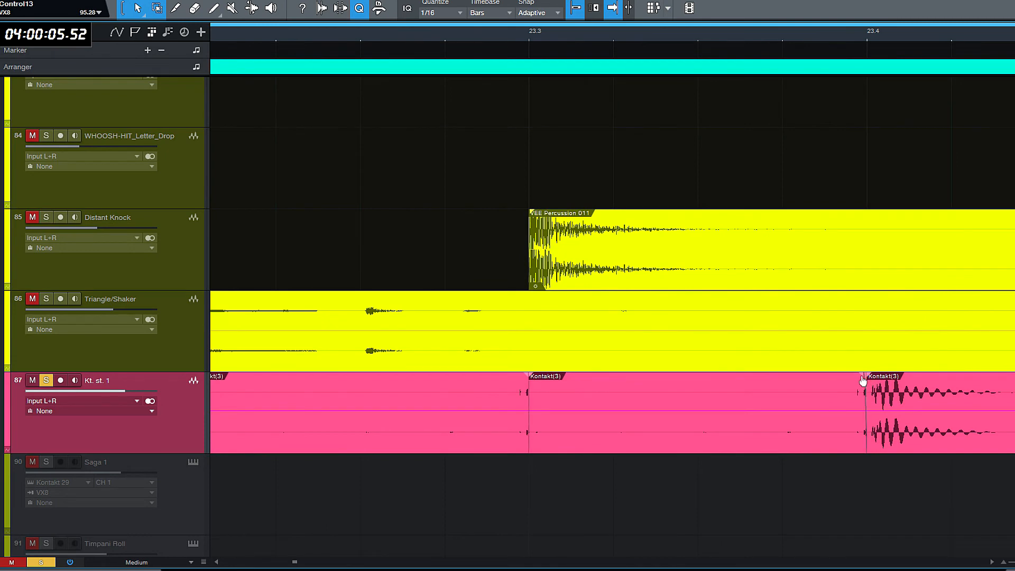
pyautogui.moveTo(531, 380); pyautogui.dragTo(534, 381)
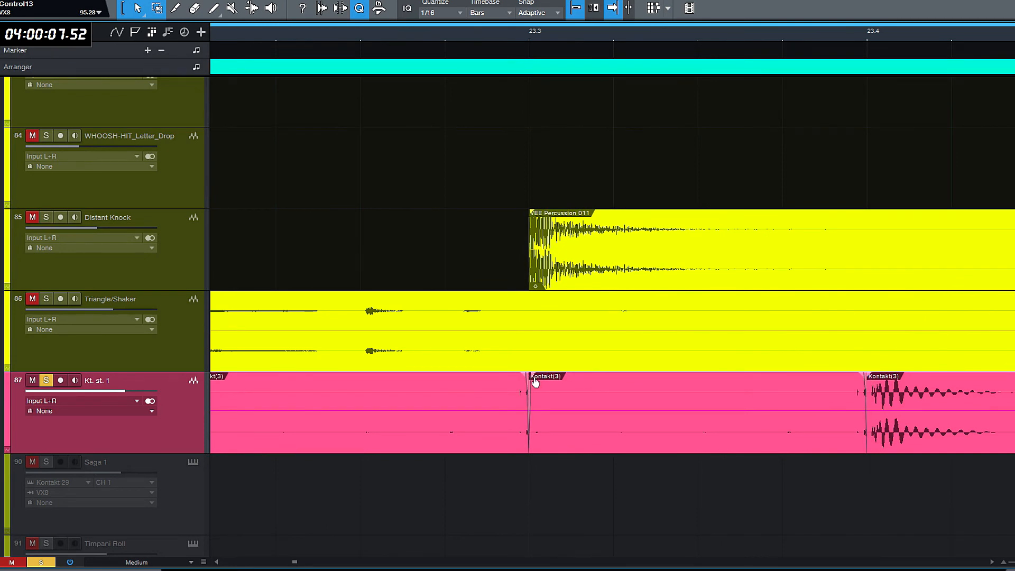
pyautogui.click(214, 563)
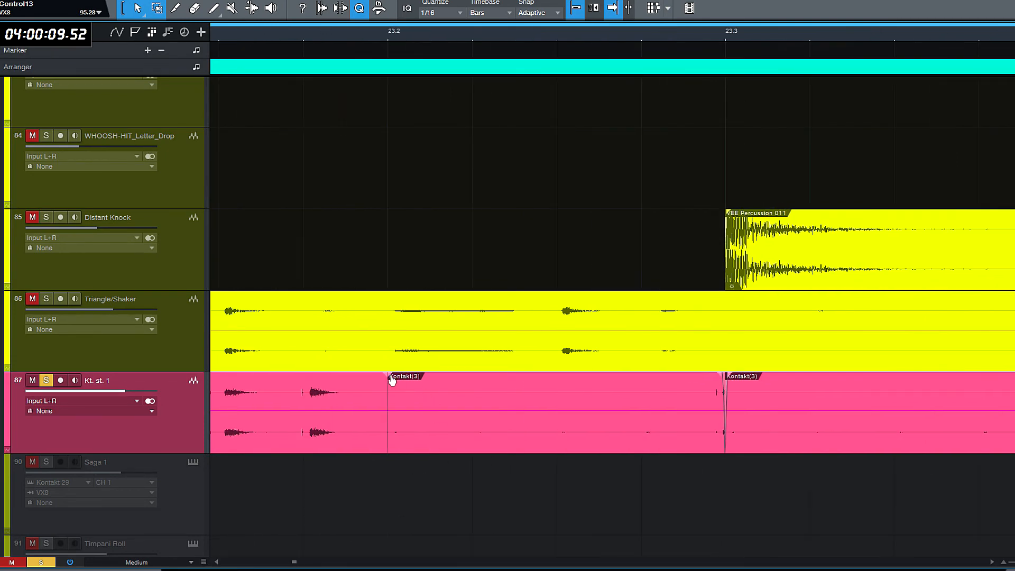
pyautogui.moveTo(391, 380); pyautogui.dragTo(384, 379)
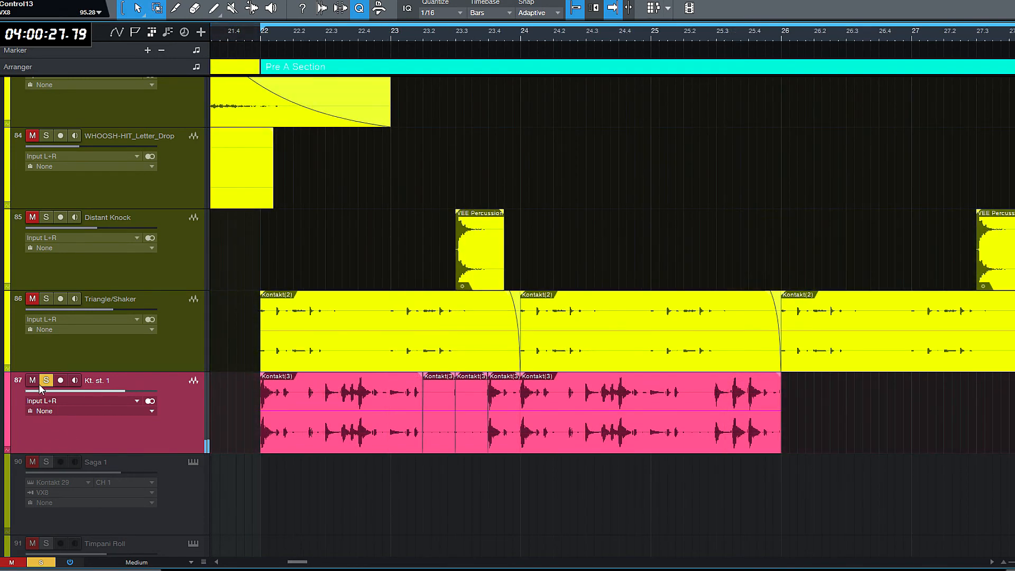
# - Unsolo the Kt. st. 1 track and duplicate its clips from bars 22–26 to start at bar 26
pyautogui.click(43, 383)
pyautogui.moveTo(908, 445); pyautogui.dragTo(354, 447)
pyautogui.press('d')
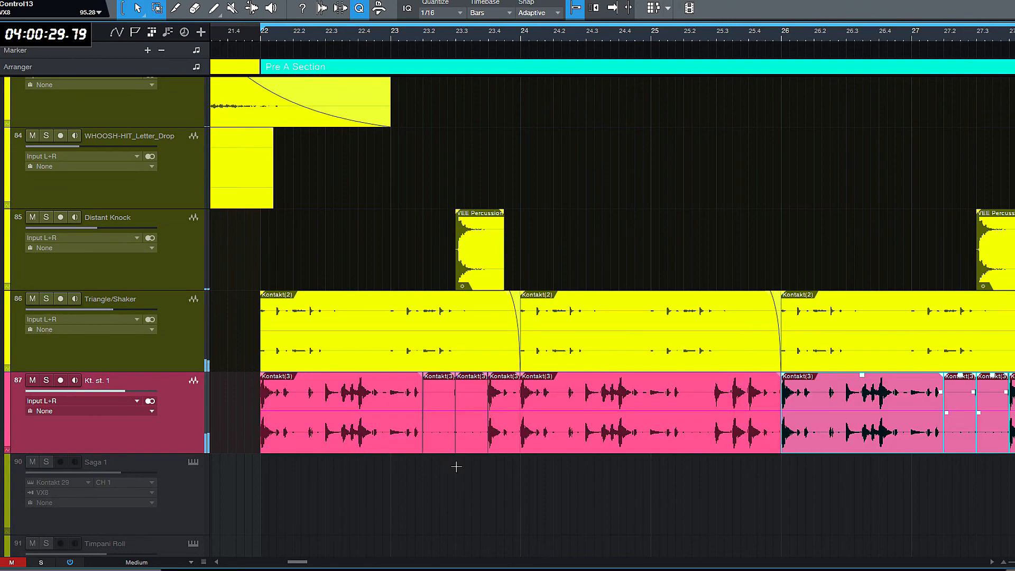
# - Merge the duplicated clips from bar 26 to 30 on Kt. st. 1 and bounce them into a single audio clip
pyautogui.press('w')
pyautogui.press('w')
pyautogui.press('w')
pyautogui.press('w')
pyautogui.press('w')
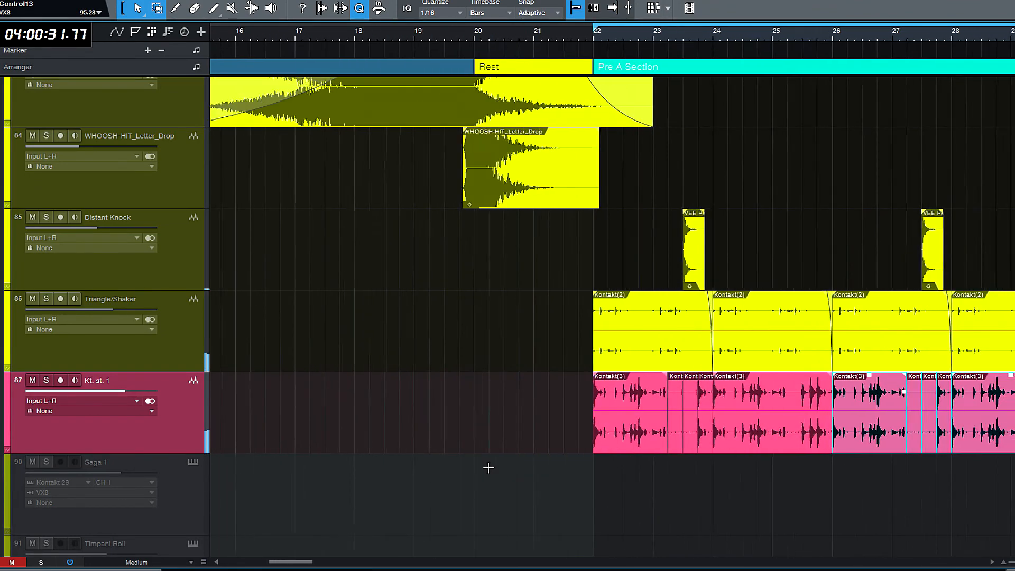
pyautogui.press('w')
pyautogui.moveTo(303, 565); pyautogui.dragTo(334, 567)
pyautogui.press('w')
pyautogui.press('w')
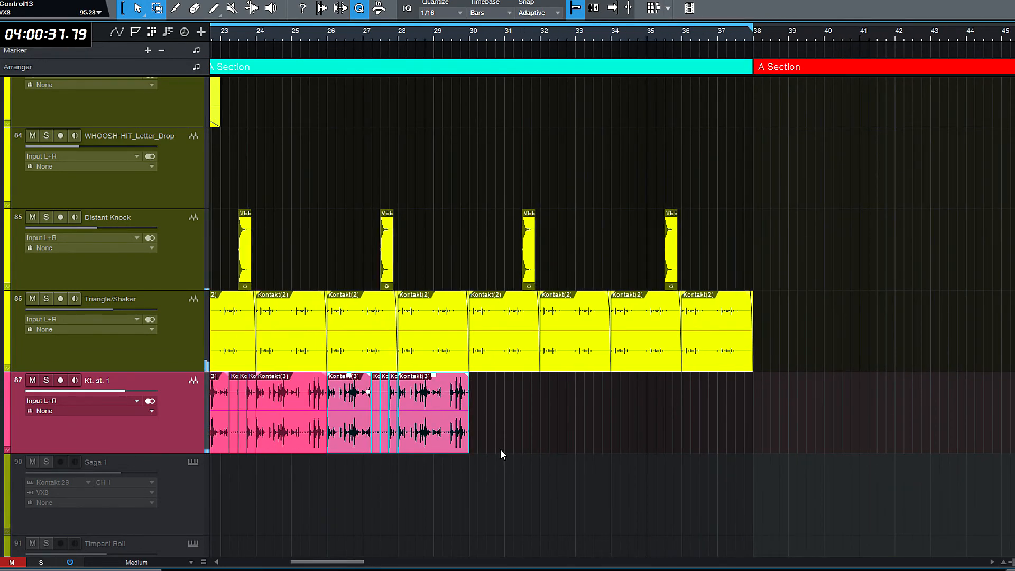
pyautogui.press('g')
pyautogui.press('f')
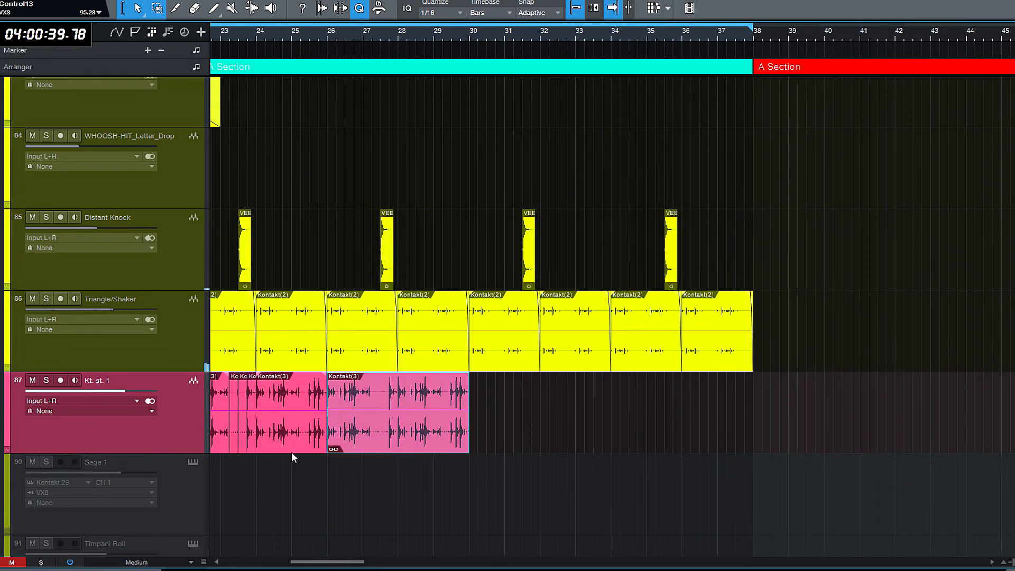
pyautogui.hotkey('ctrl', 'b')
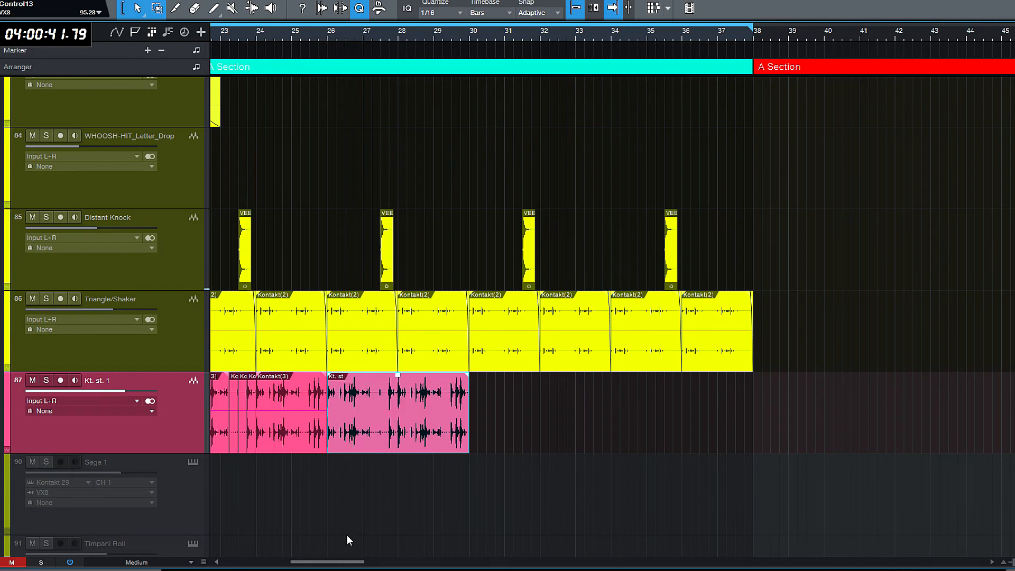
# - Delete the original Kontakt(3) pieces from bar 22 to 26 and move the bounced clip to bar 22
pyautogui.moveTo(331, 563); pyautogui.dragTo(315, 563)
pyautogui.moveTo(354, 506); pyautogui.dragTo(508, 440)
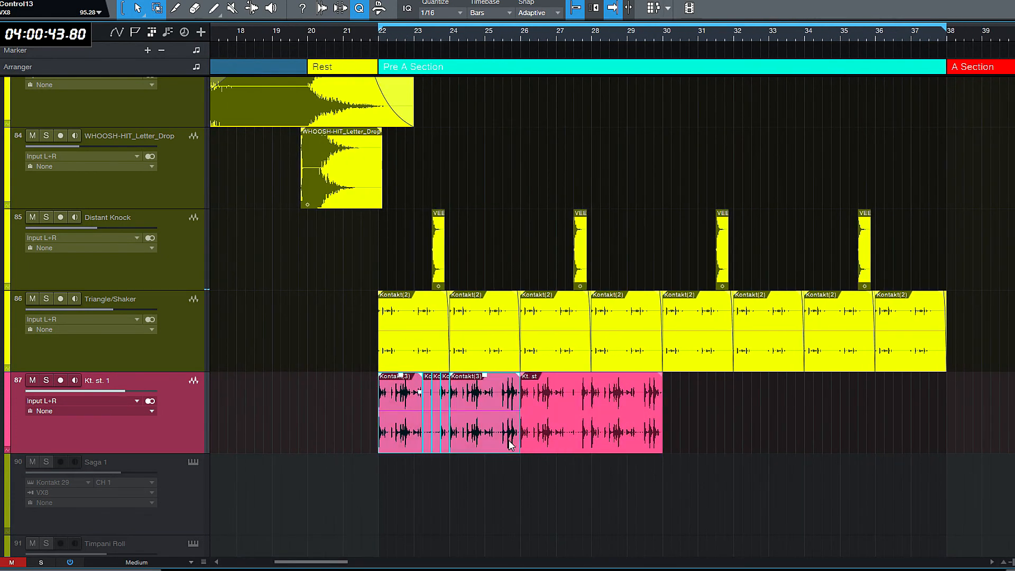
pyautogui.press('Delete')
pyautogui.press('f')
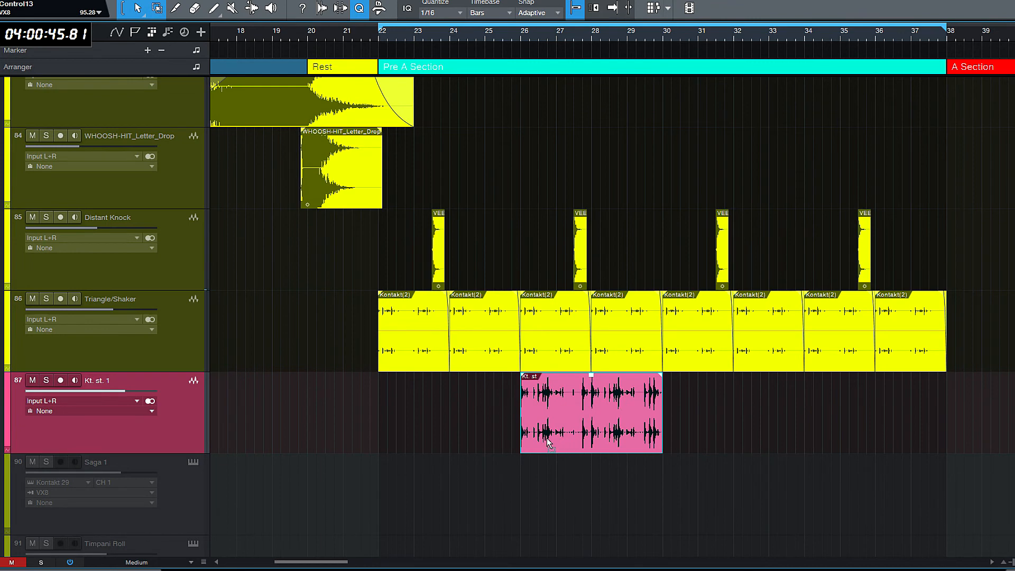
pyautogui.moveTo(428, 428); pyautogui.dragTo(432, 430)
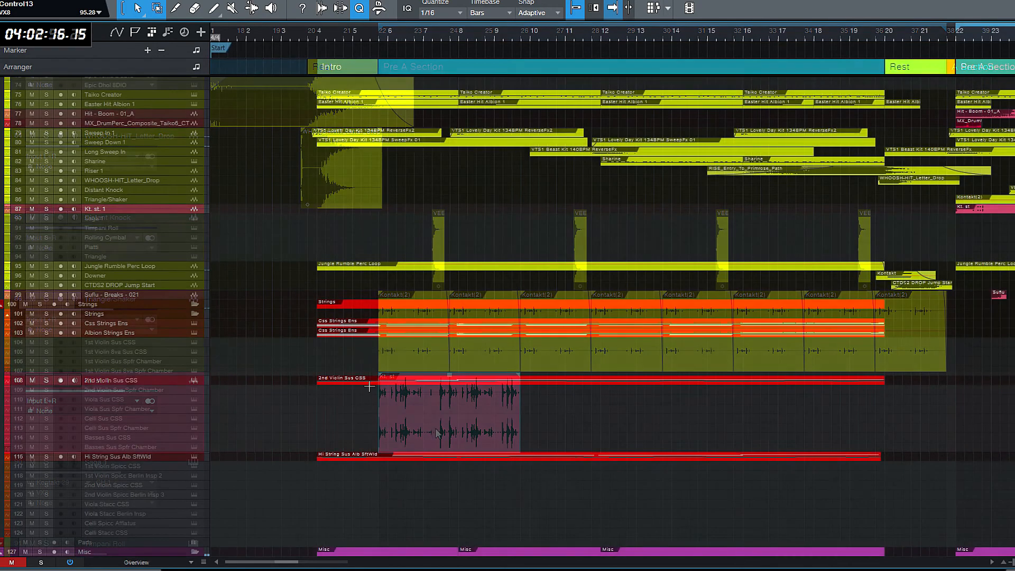
# - Repeat the bounced Kt. st clip every four bars to fill the Pre A Section up to bar 38
pyautogui.press('w')
pyautogui.press('w')
pyautogui.press('w')
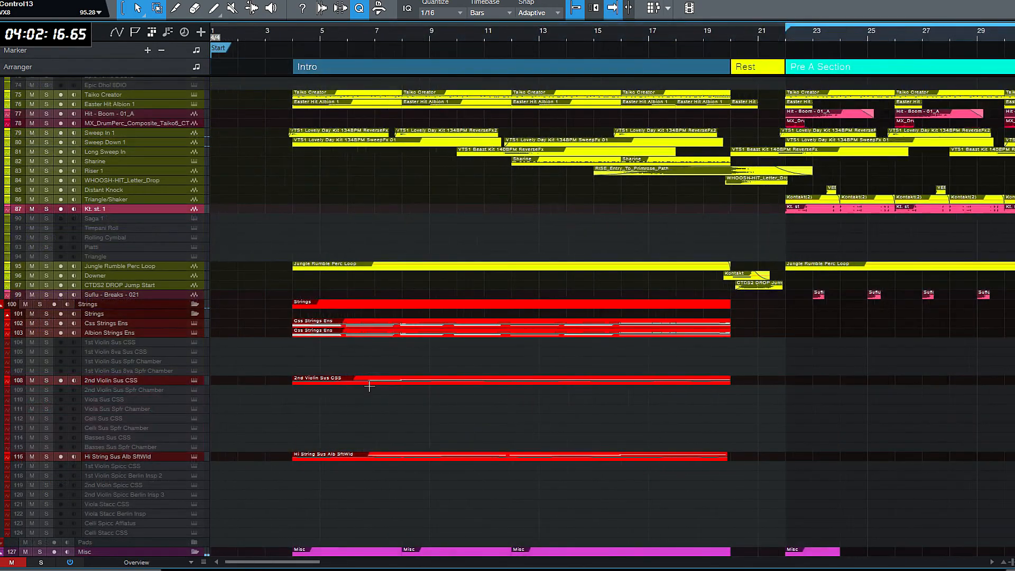
pyautogui.press('w')
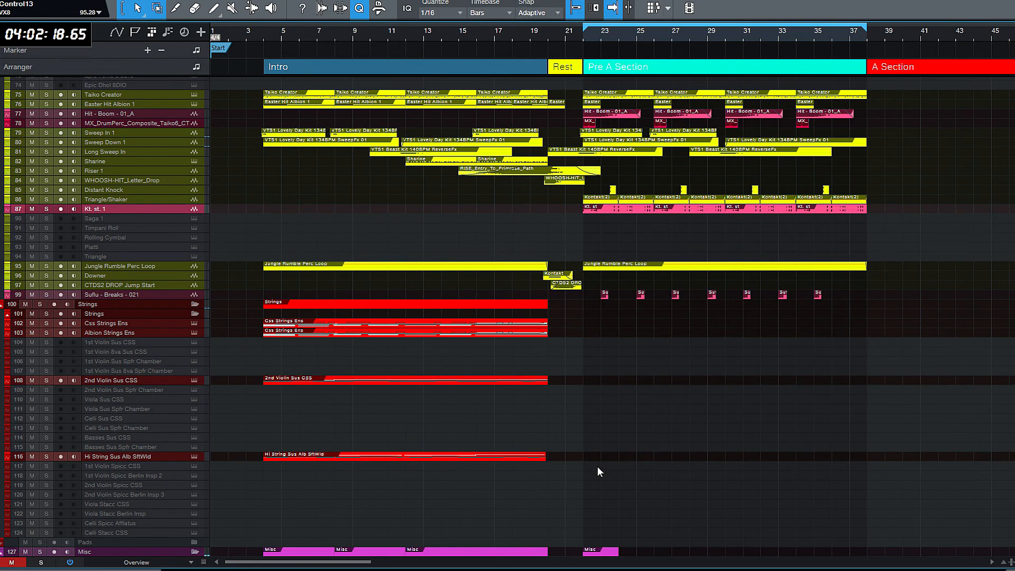
# - Duplicate the Intro clips of the four string tracks and move the copies to start at bar 22
pyautogui.click(264, 320)
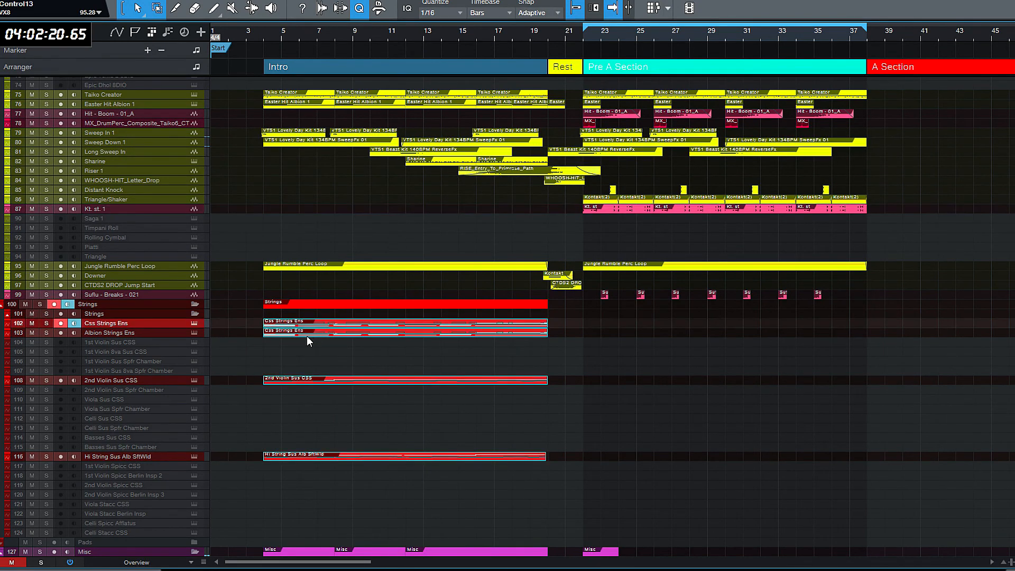
pyautogui.press('d')
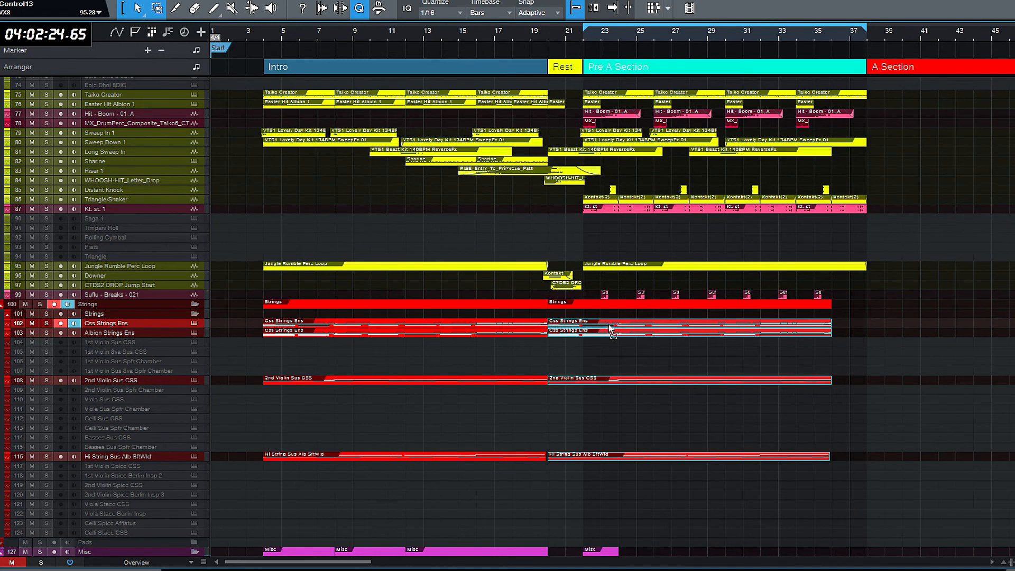
pyautogui.moveTo(605, 327); pyautogui.dragTo(640, 328)
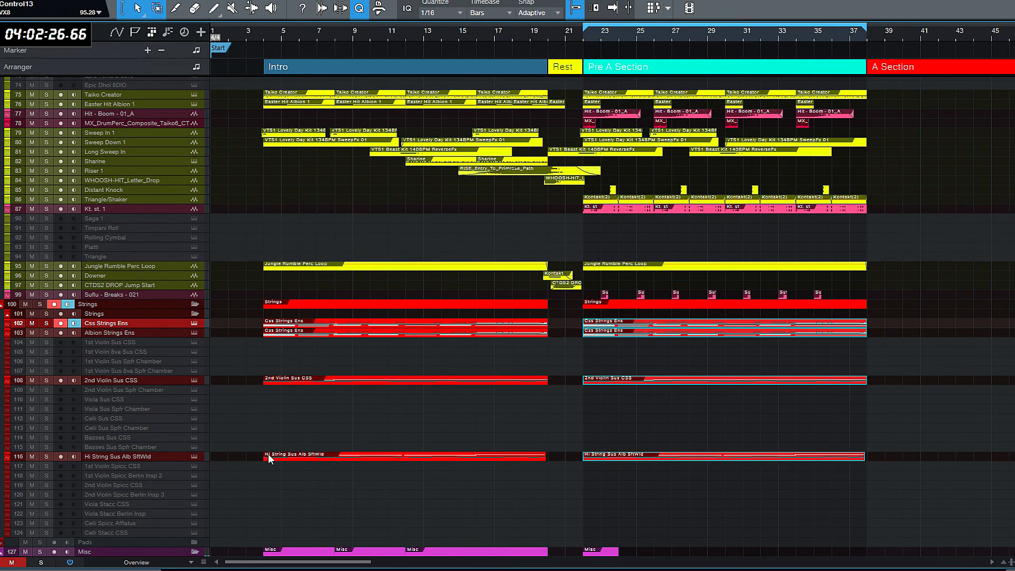
# - Delete the Hi String Sus Alb SftWld clip in the Intro and play back the arrangement
pyautogui.click(268, 415)
pyautogui.click(280, 461)
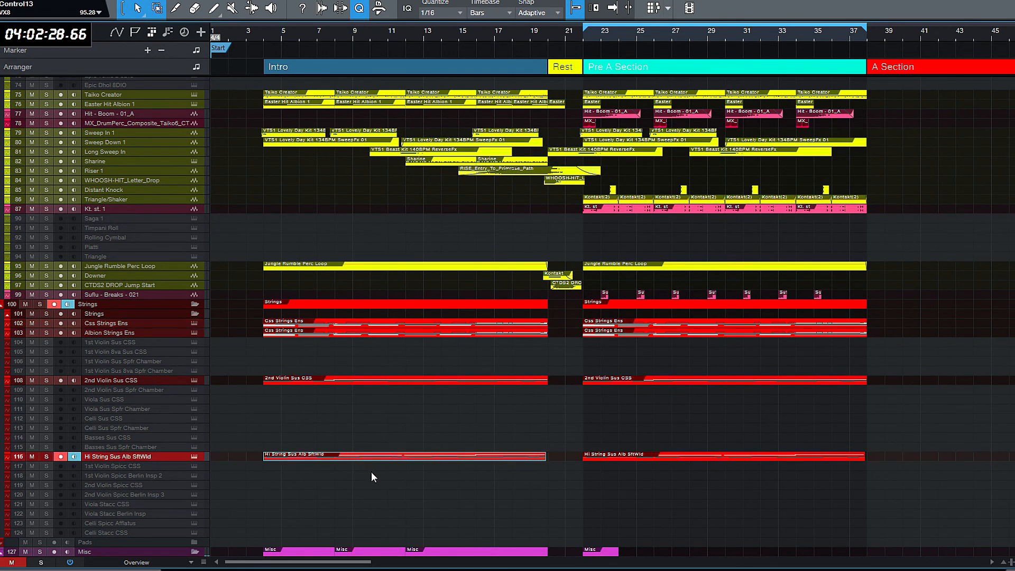
pyautogui.press('Delete')
pyautogui.press('space')
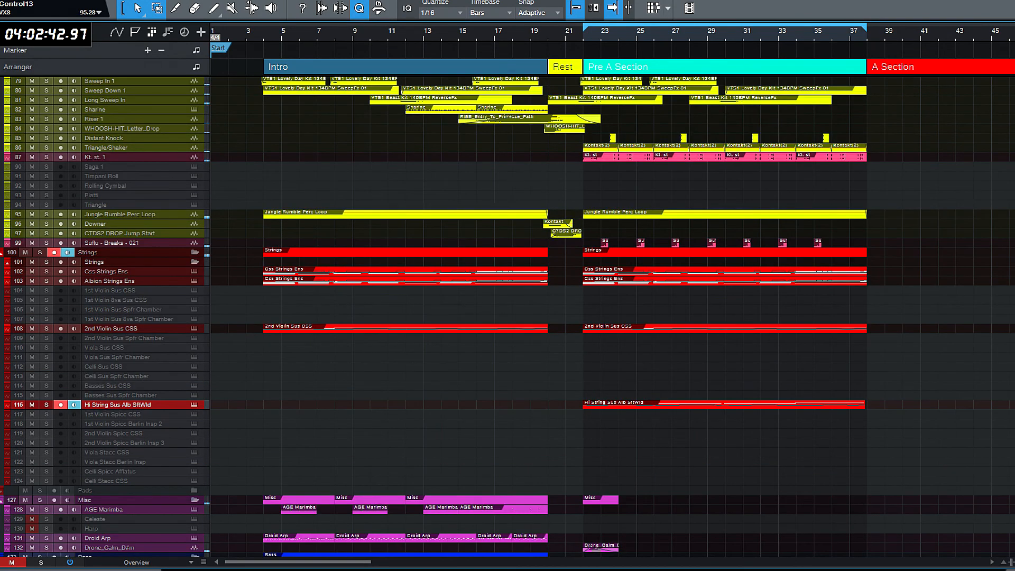
pyautogui.scroll(-4, 613, 318)
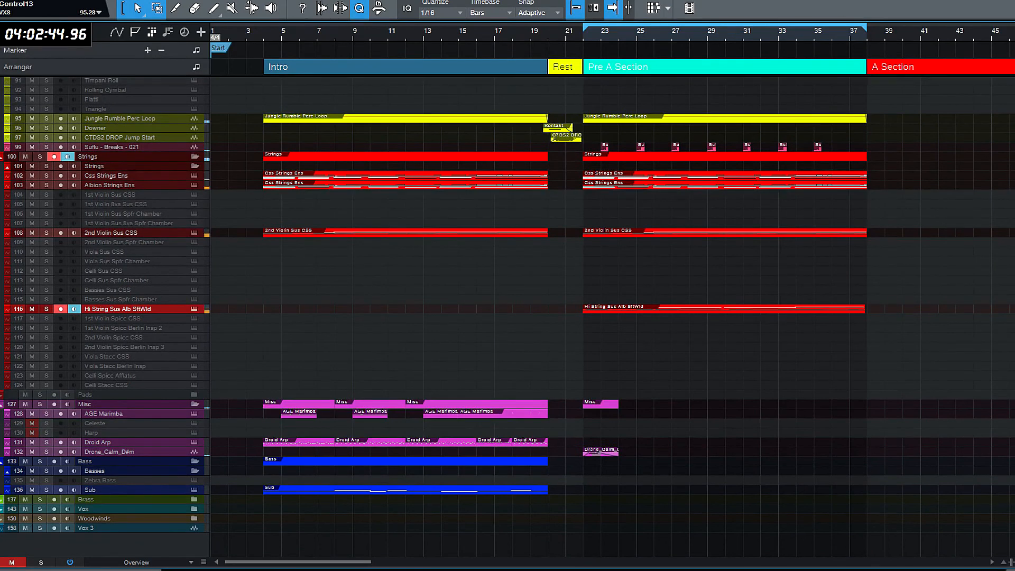